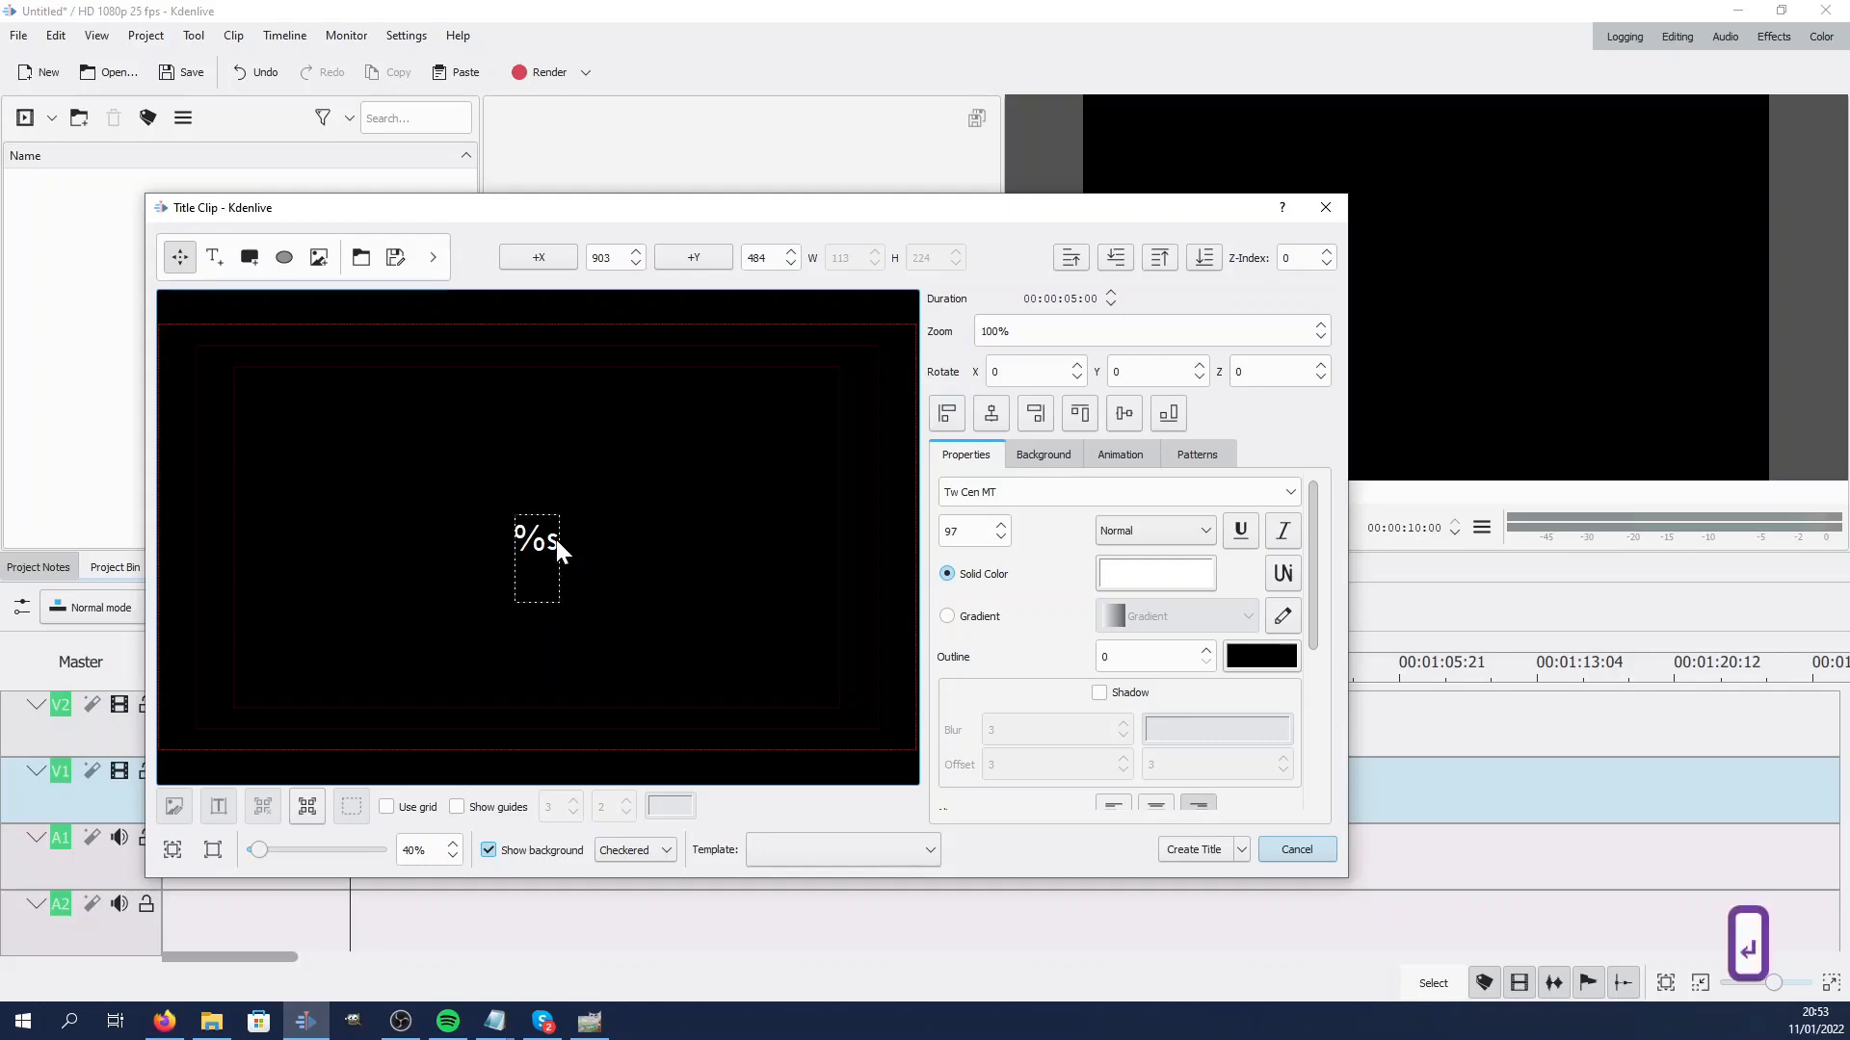
key("Return")
key("Return")
key("Return")
key("Return")
key("Return")
key("Return")
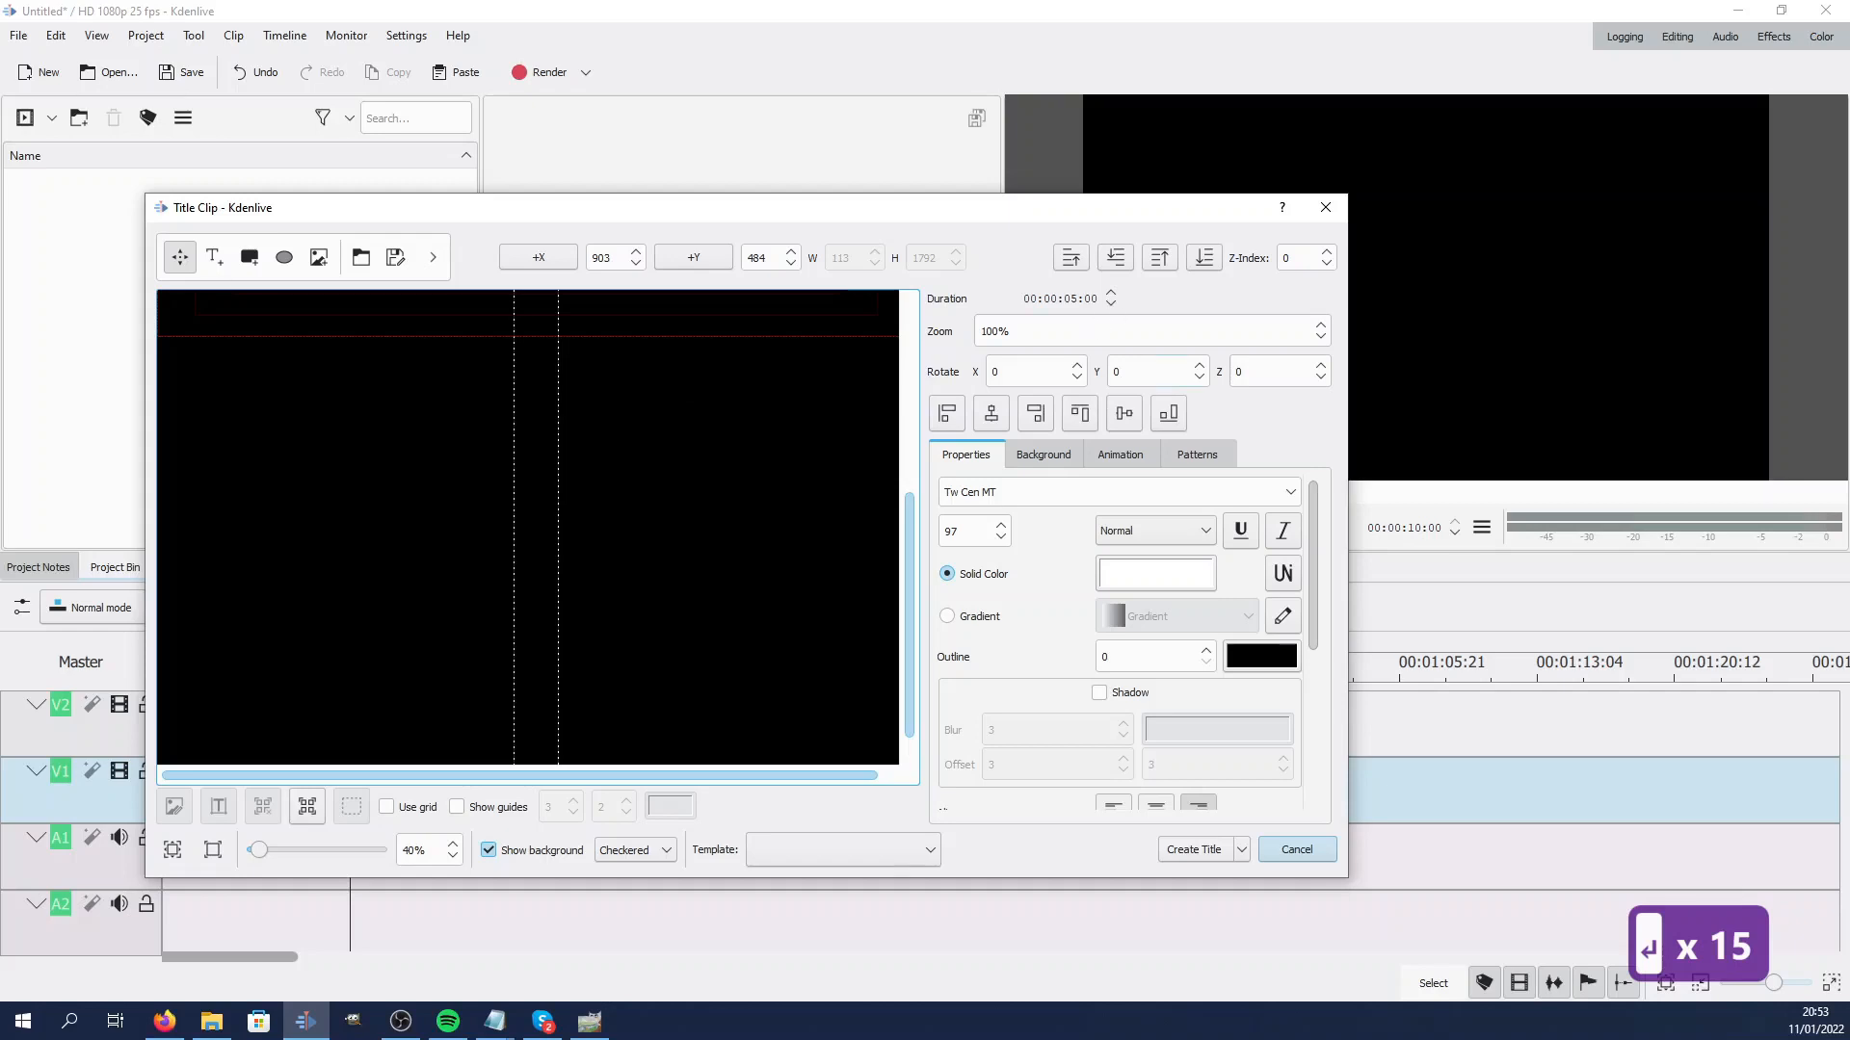
Edit the start viewport of the title animation, placing it above the text at X 0, Y about -645
left_click(1129, 460)
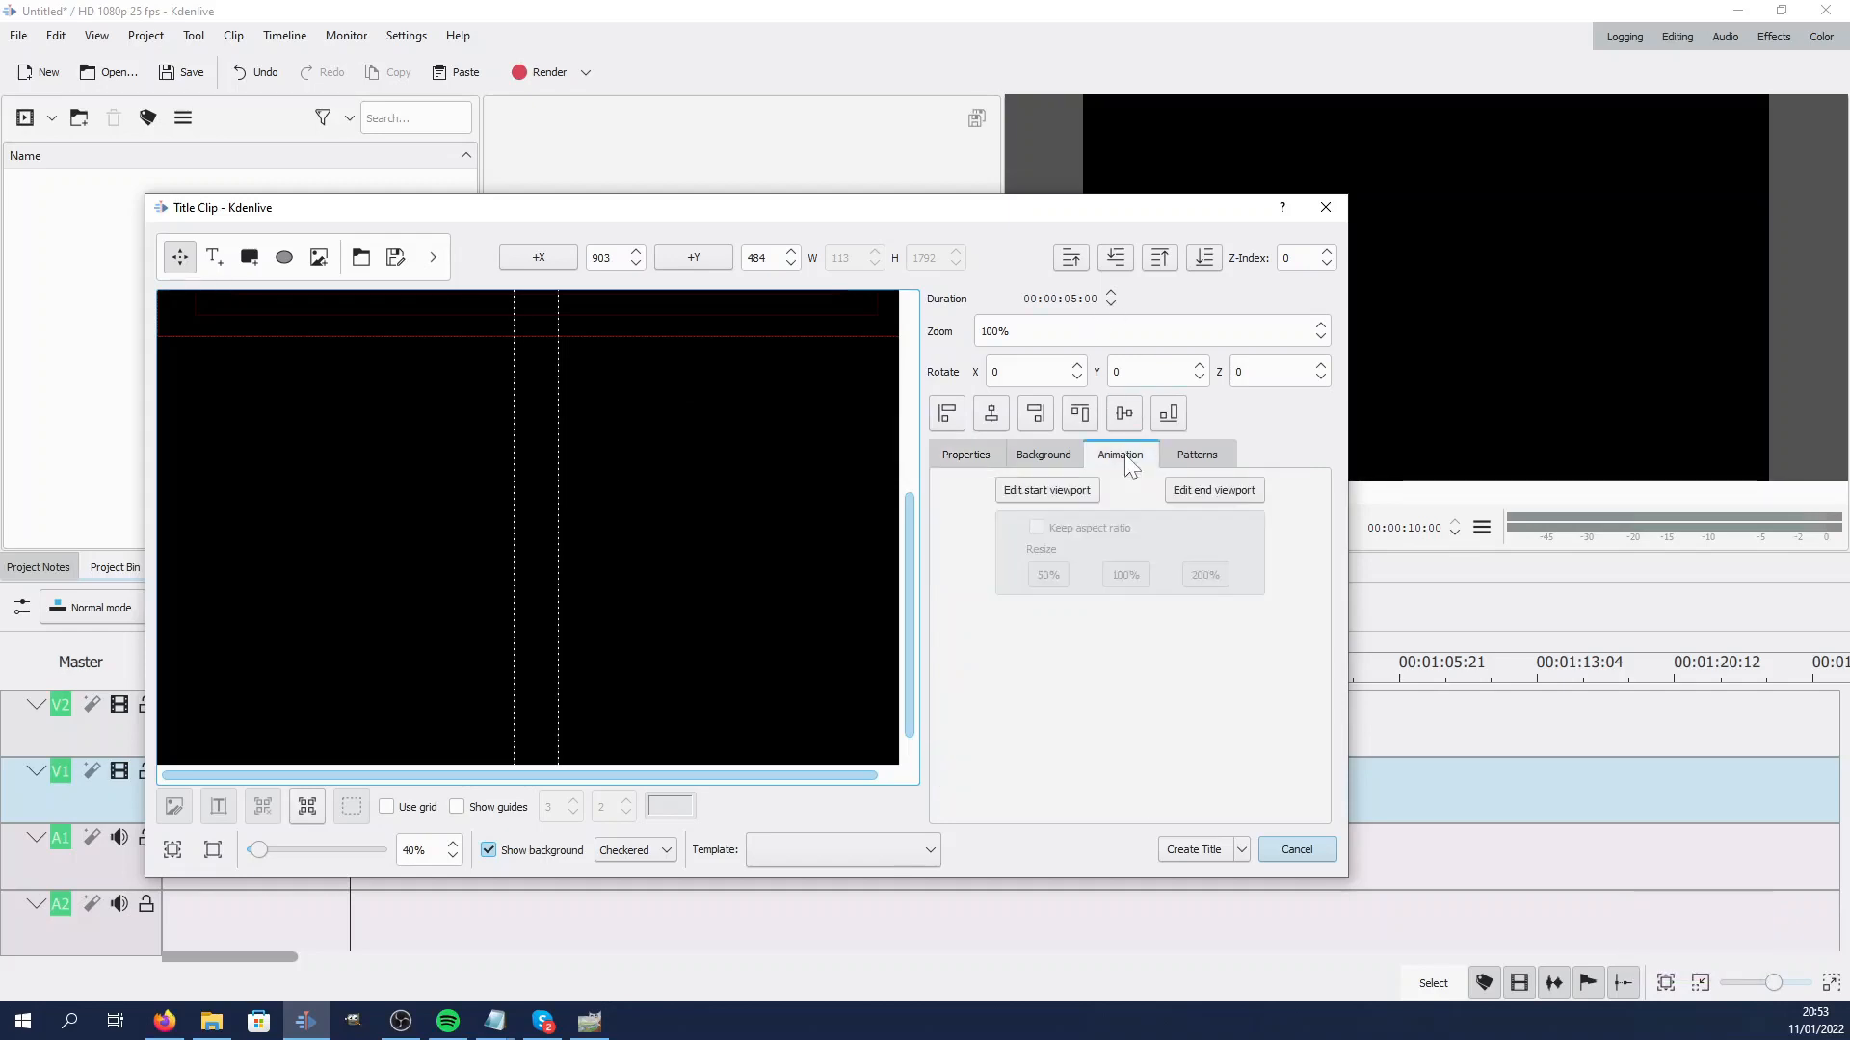
left_click(1069, 493)
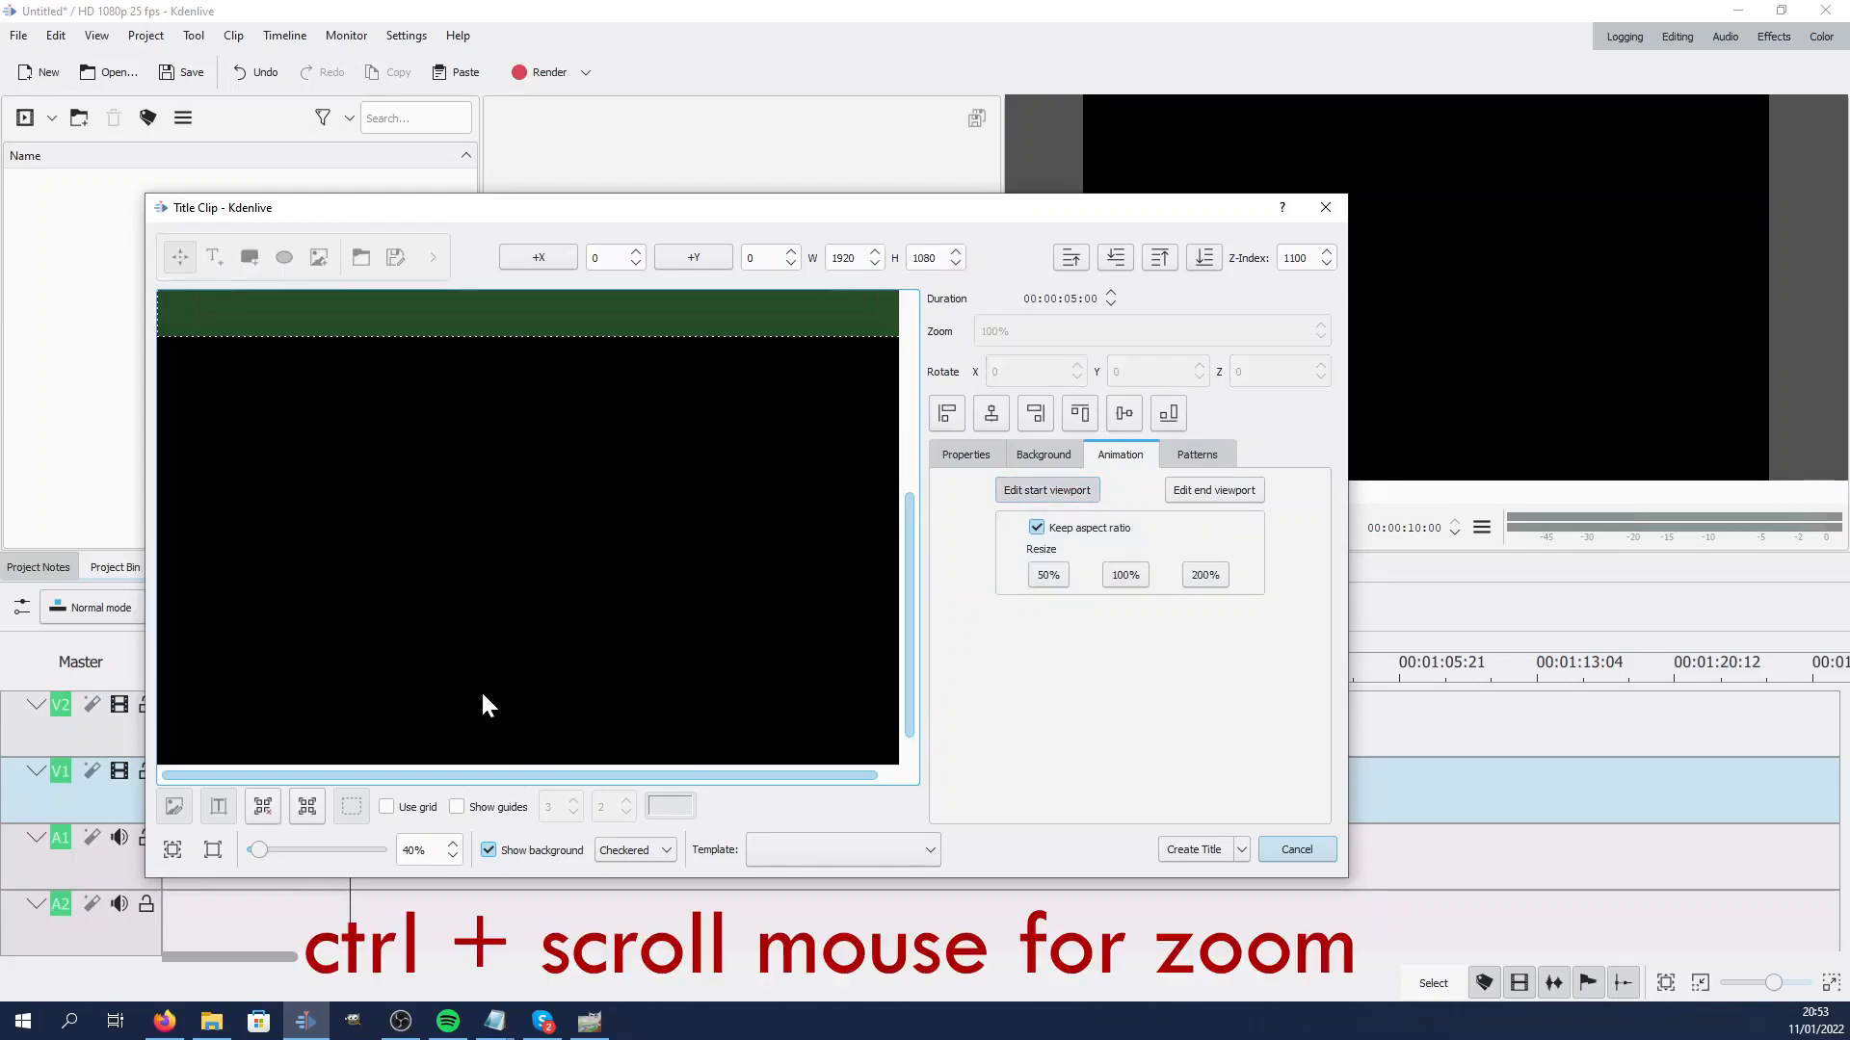
scroll(487, 632, "down", 4)
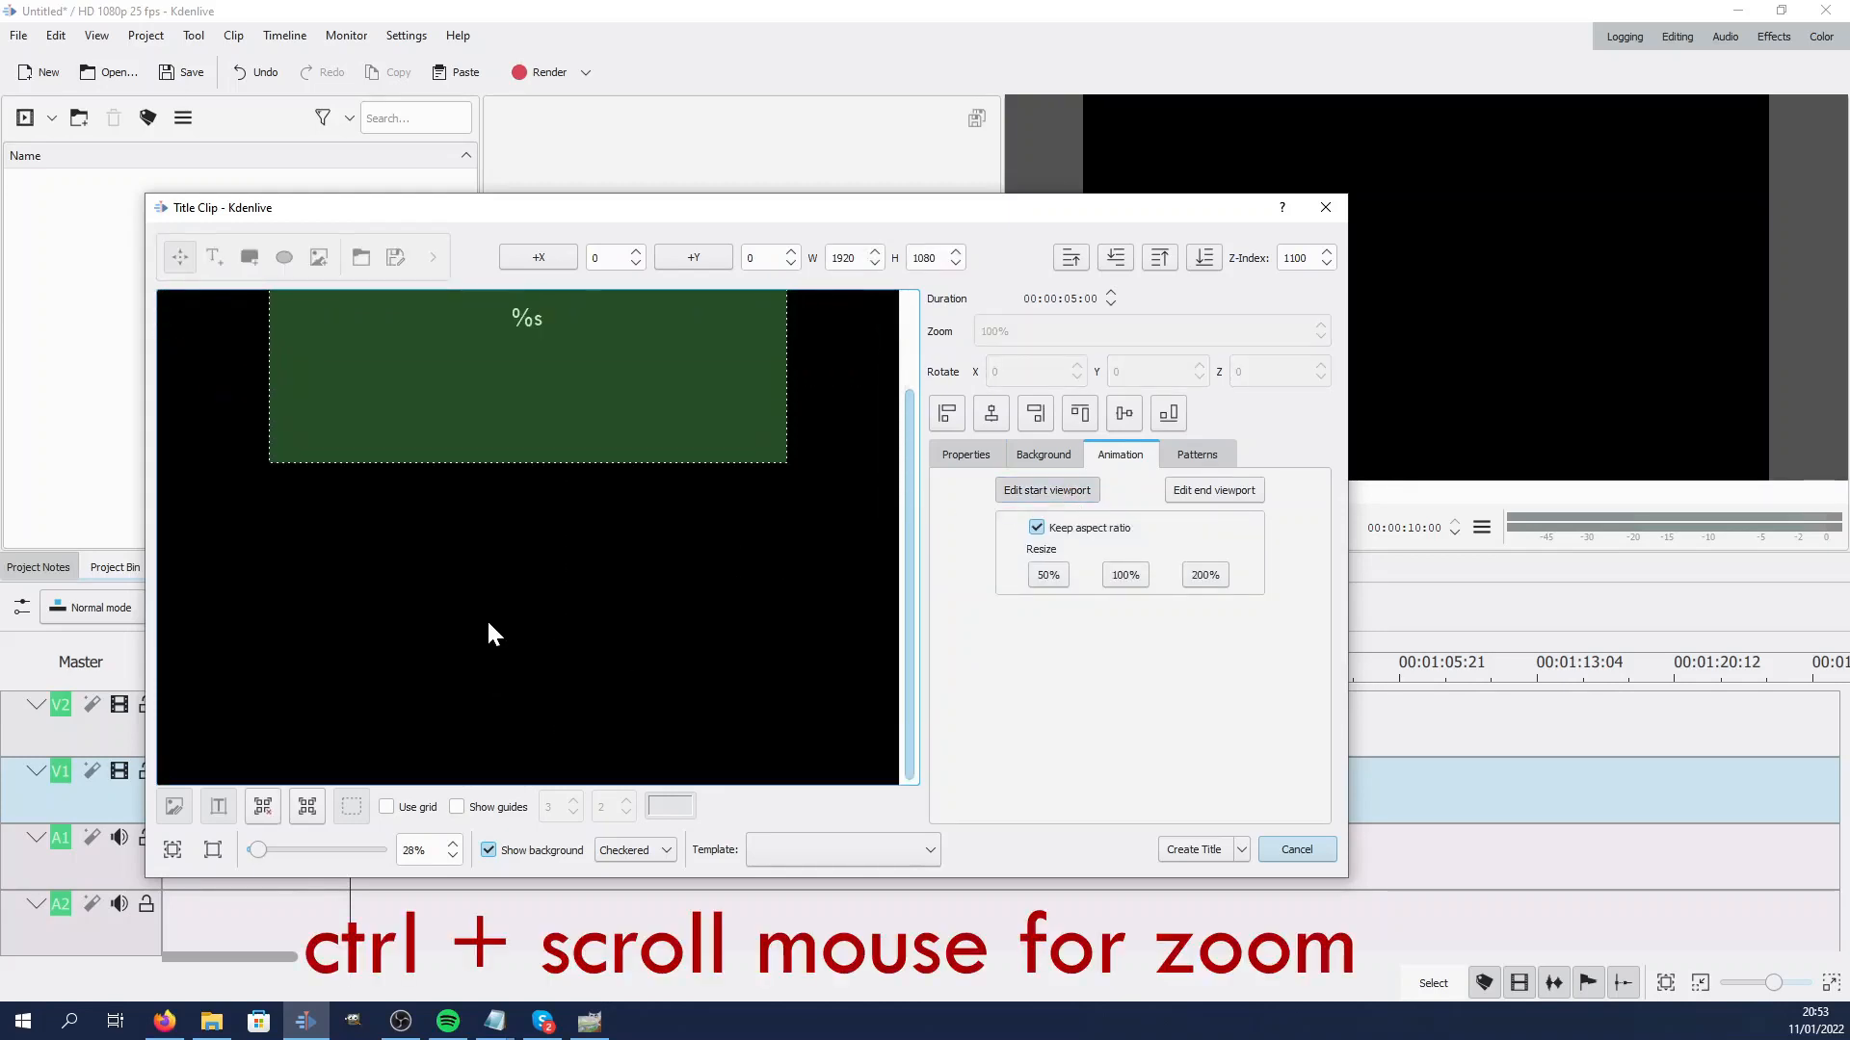
scroll(489, 634, "down", 2)
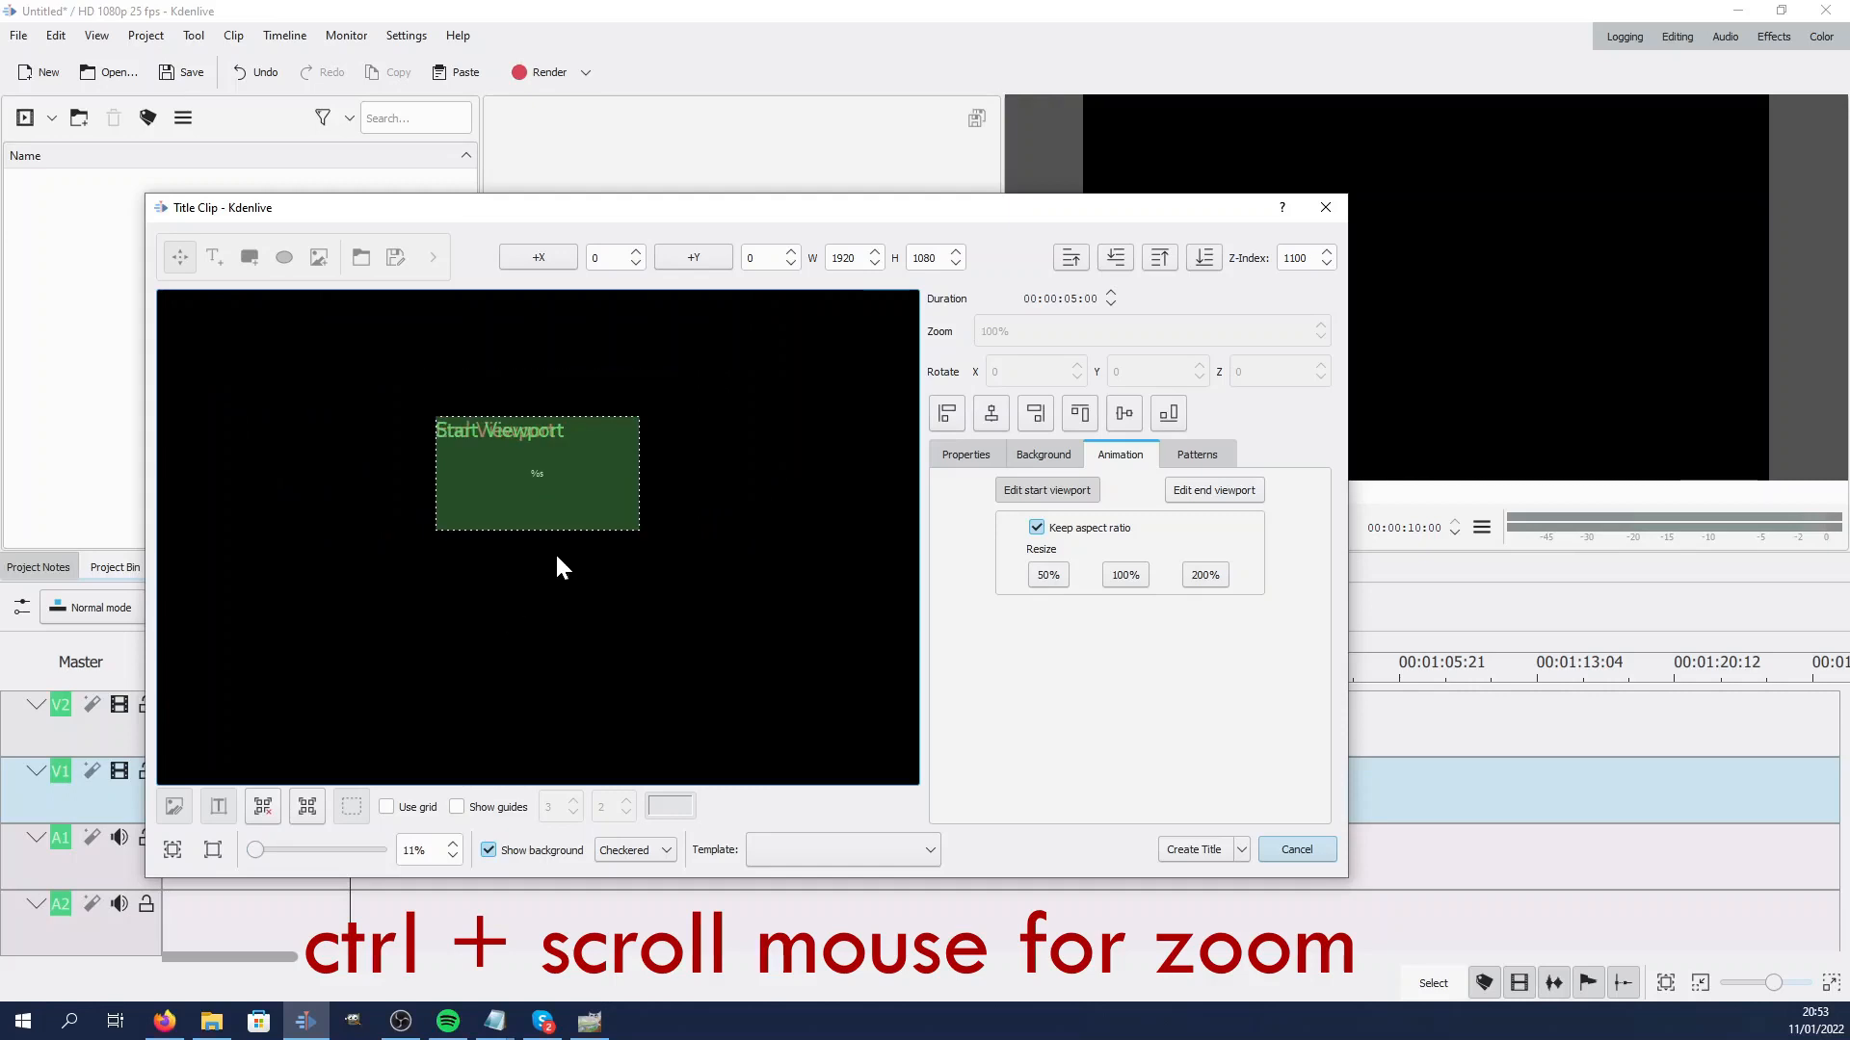
mouse_move(578, 483)
left_mouse_down()
mouse_move(565, 416)
mouse_move(572, 492)
left_mouse_up()
double_click(600, 259)
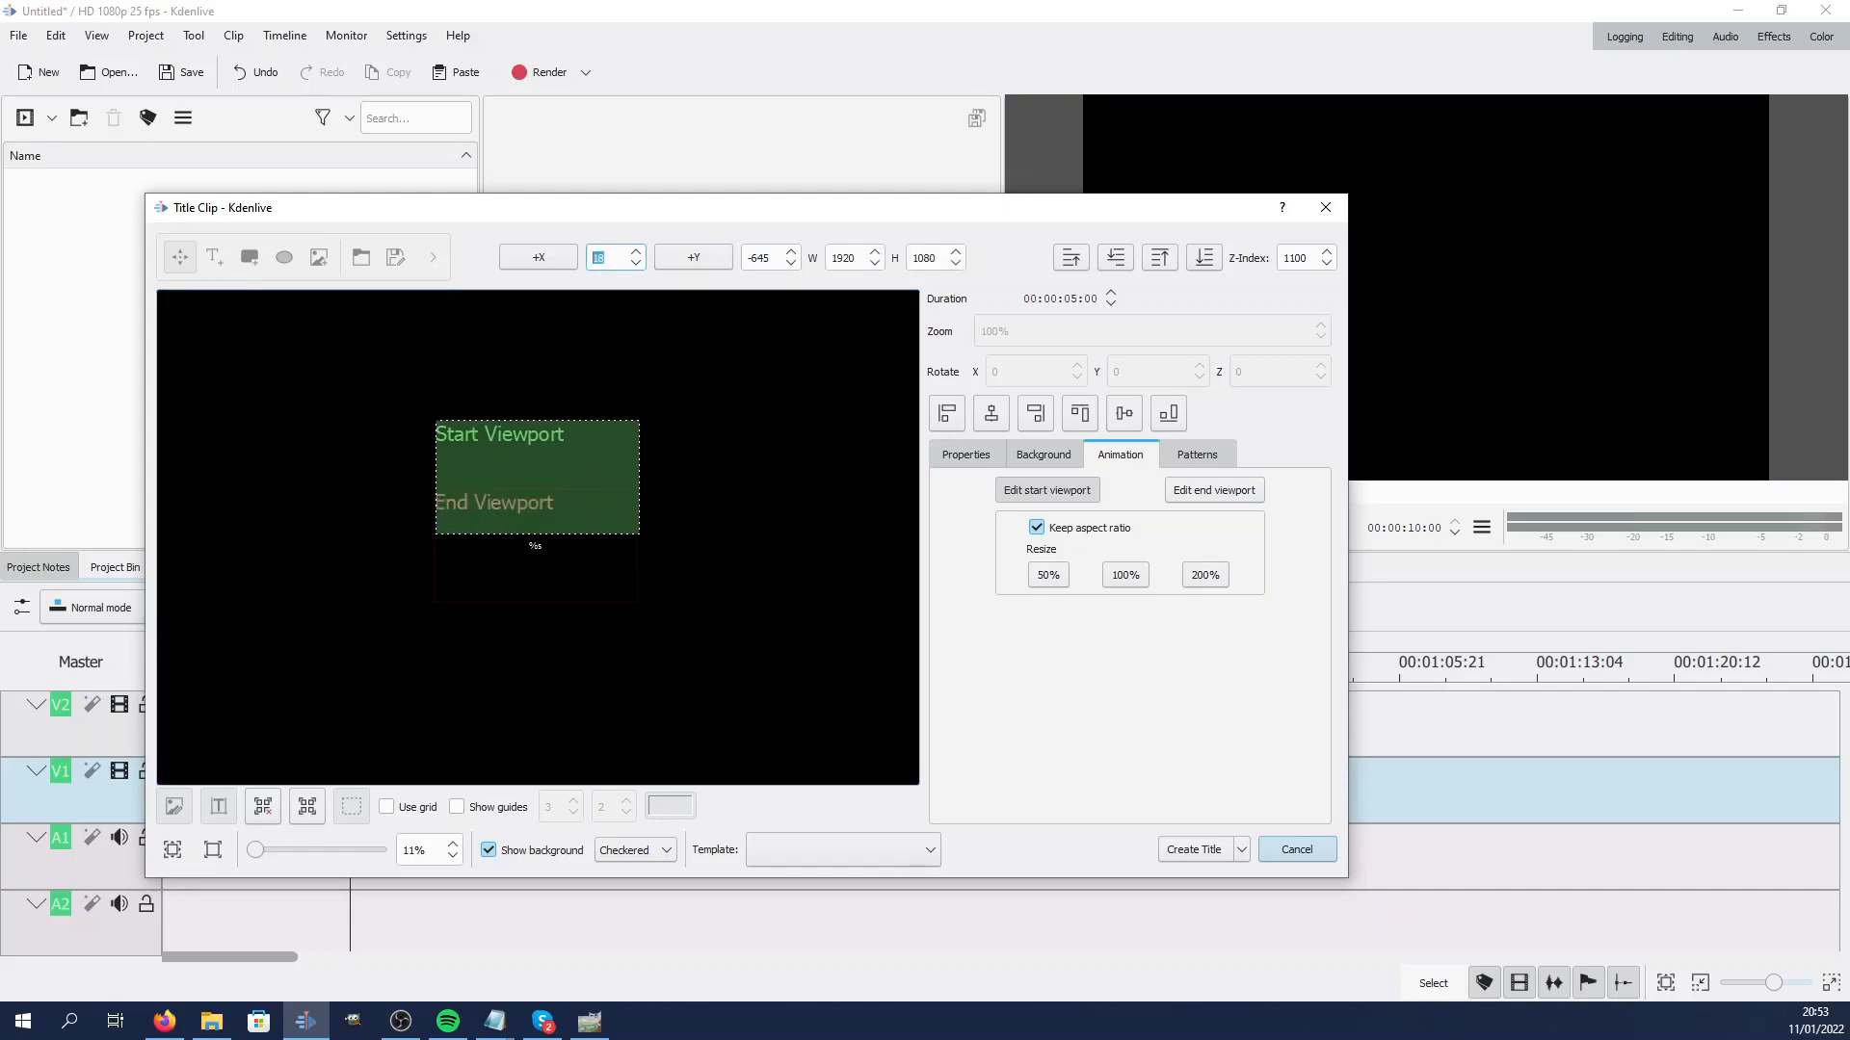
type("0")
key("Return")
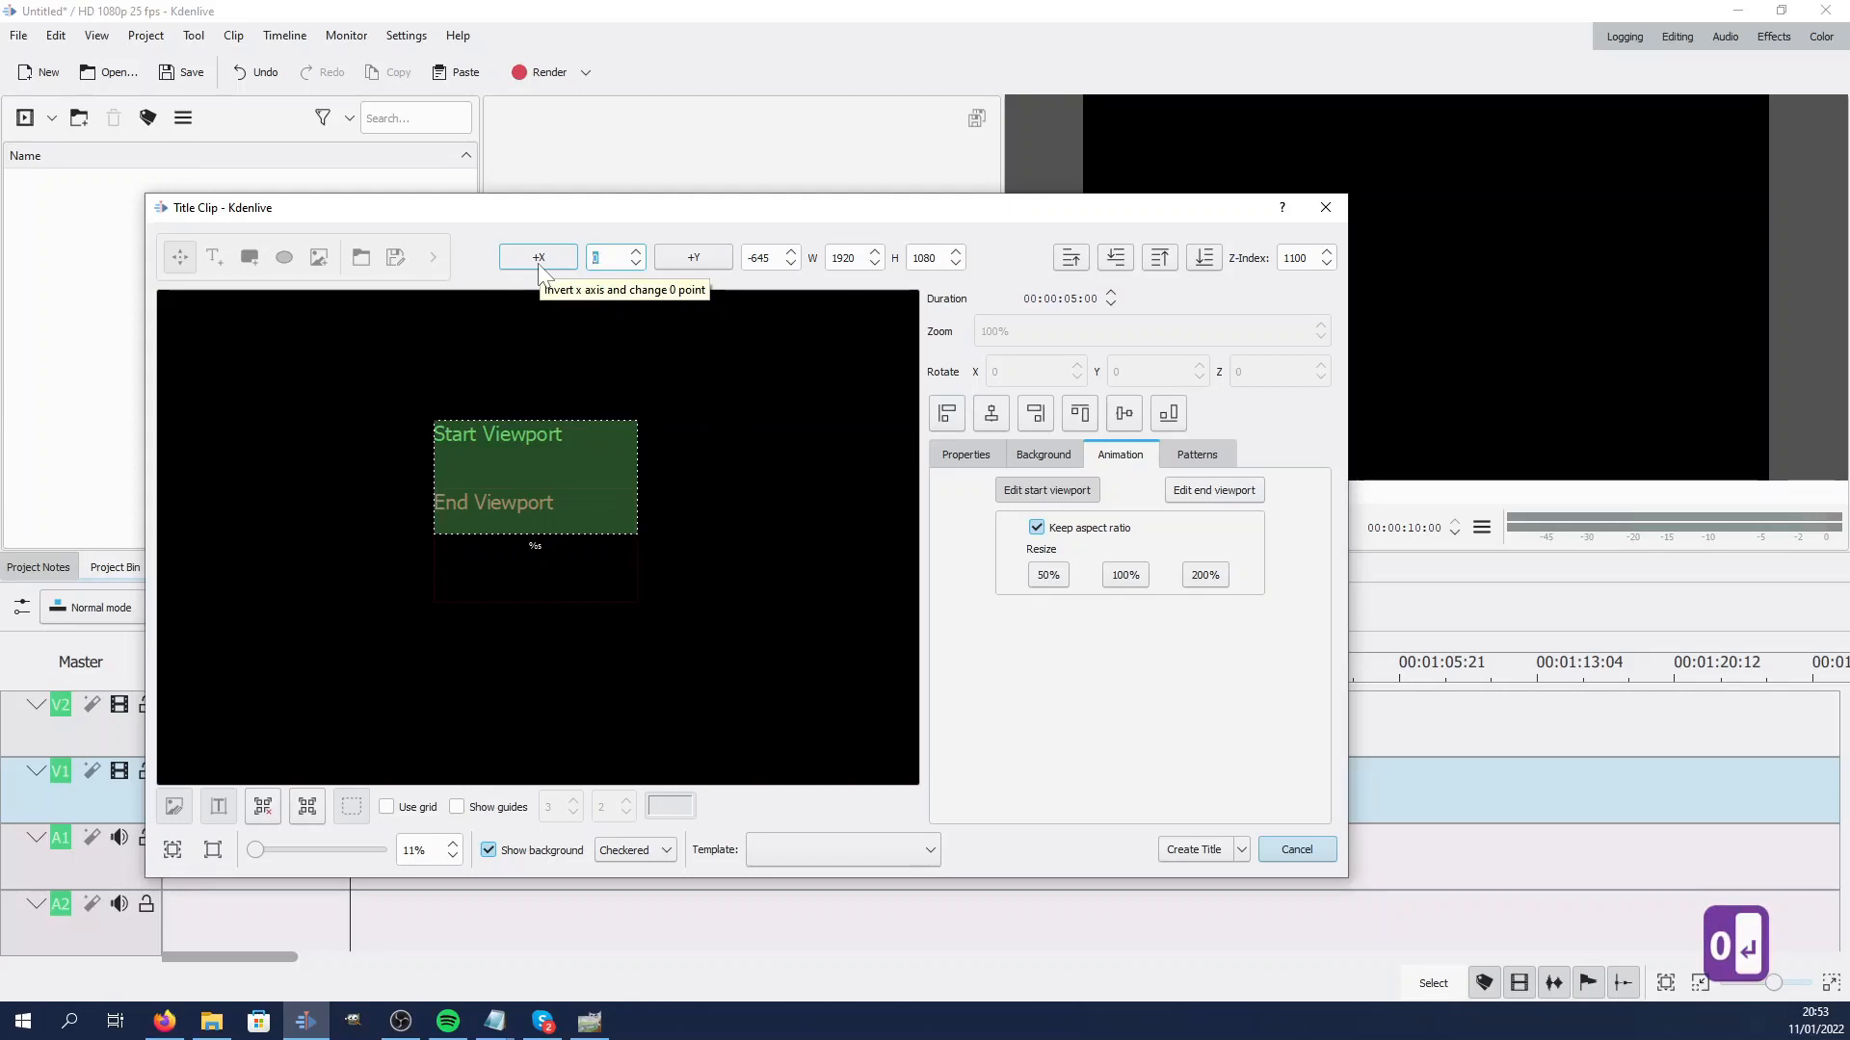
Edit the end viewport, moving it below the text to X 0, Y about 2372, and create the title clip
left_click(1216, 489)
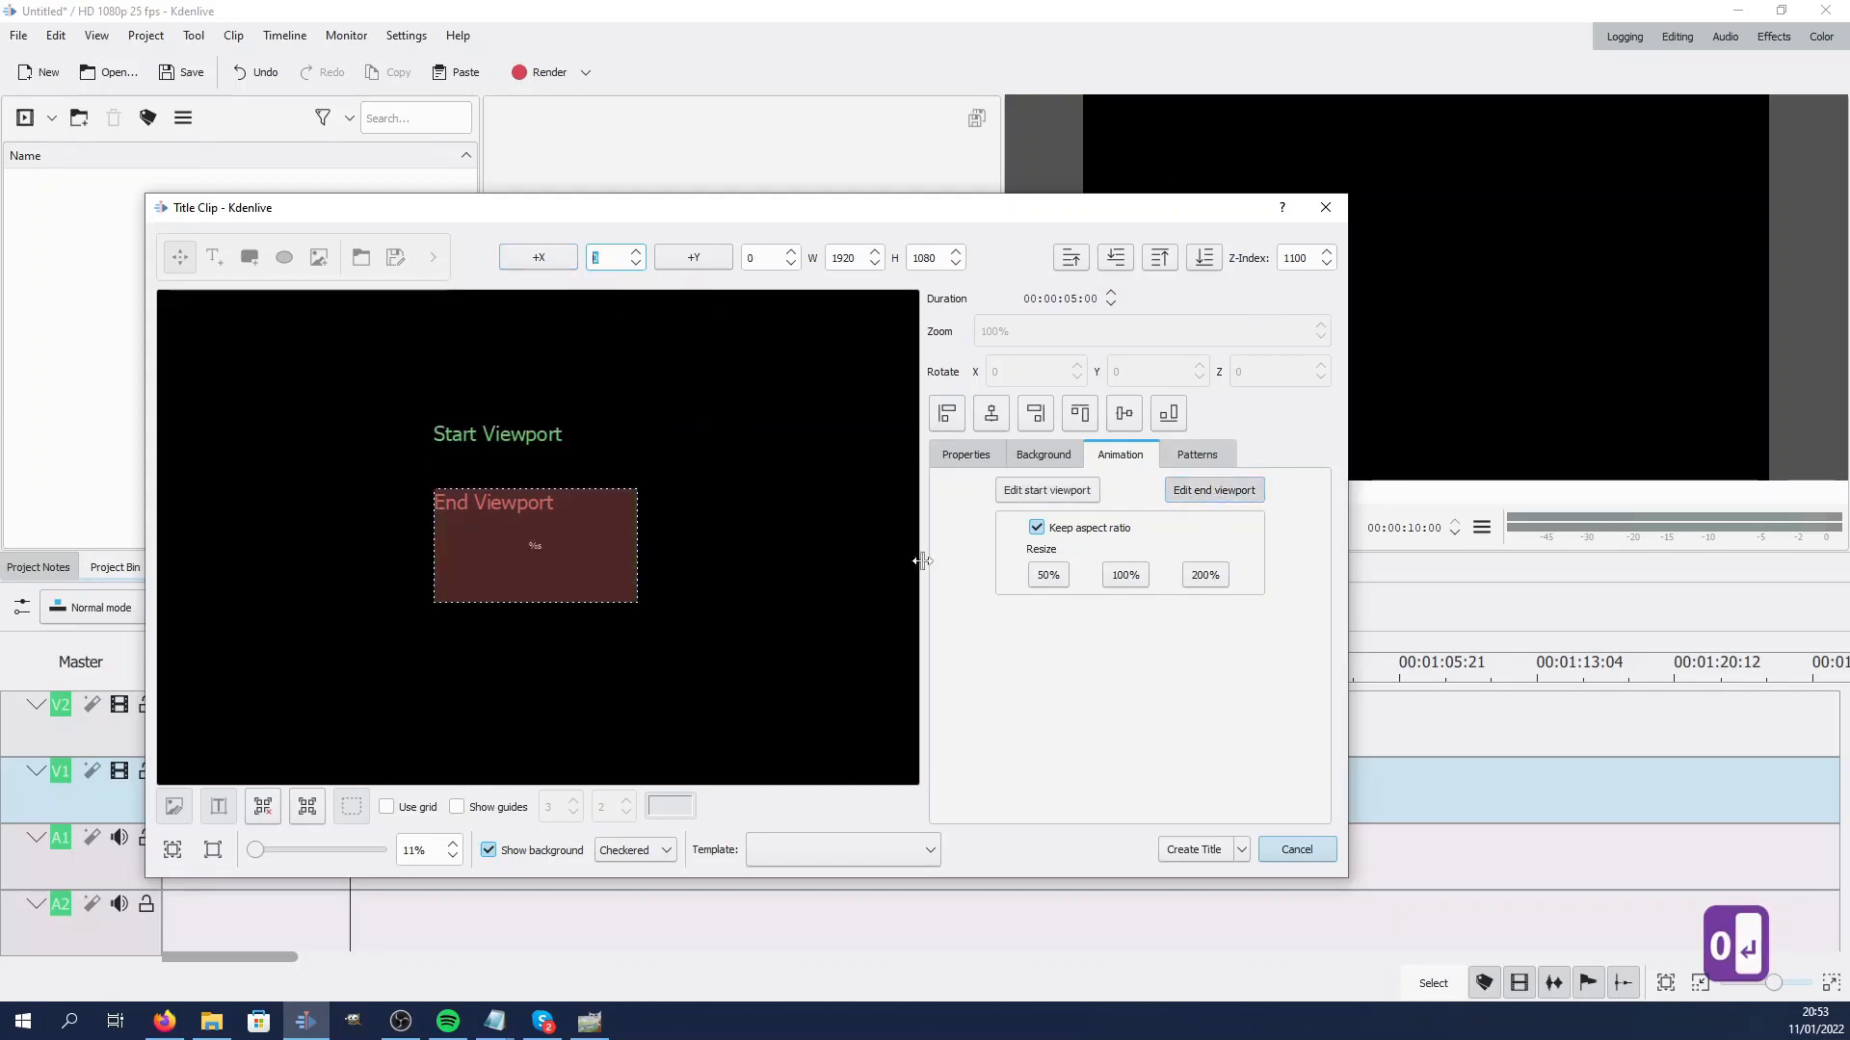
left_click_drag(585, 550, 577, 705)
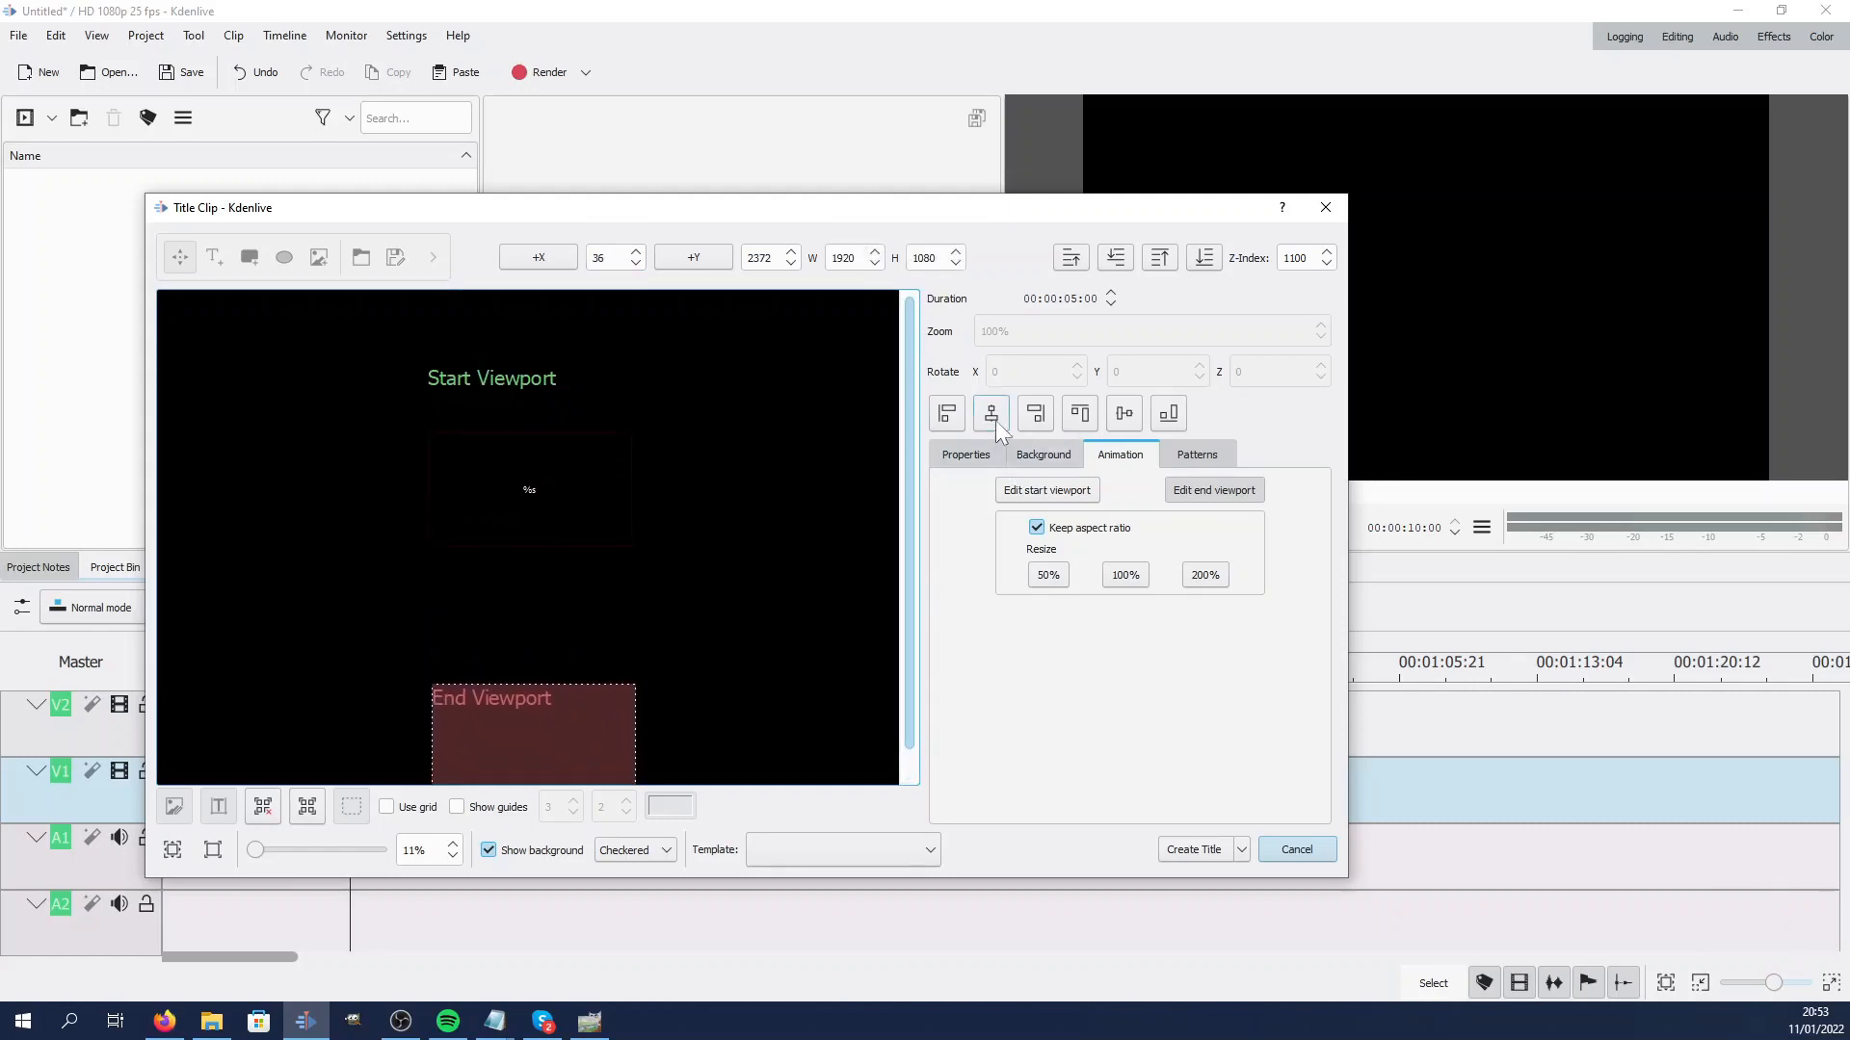
double_click(602, 257)
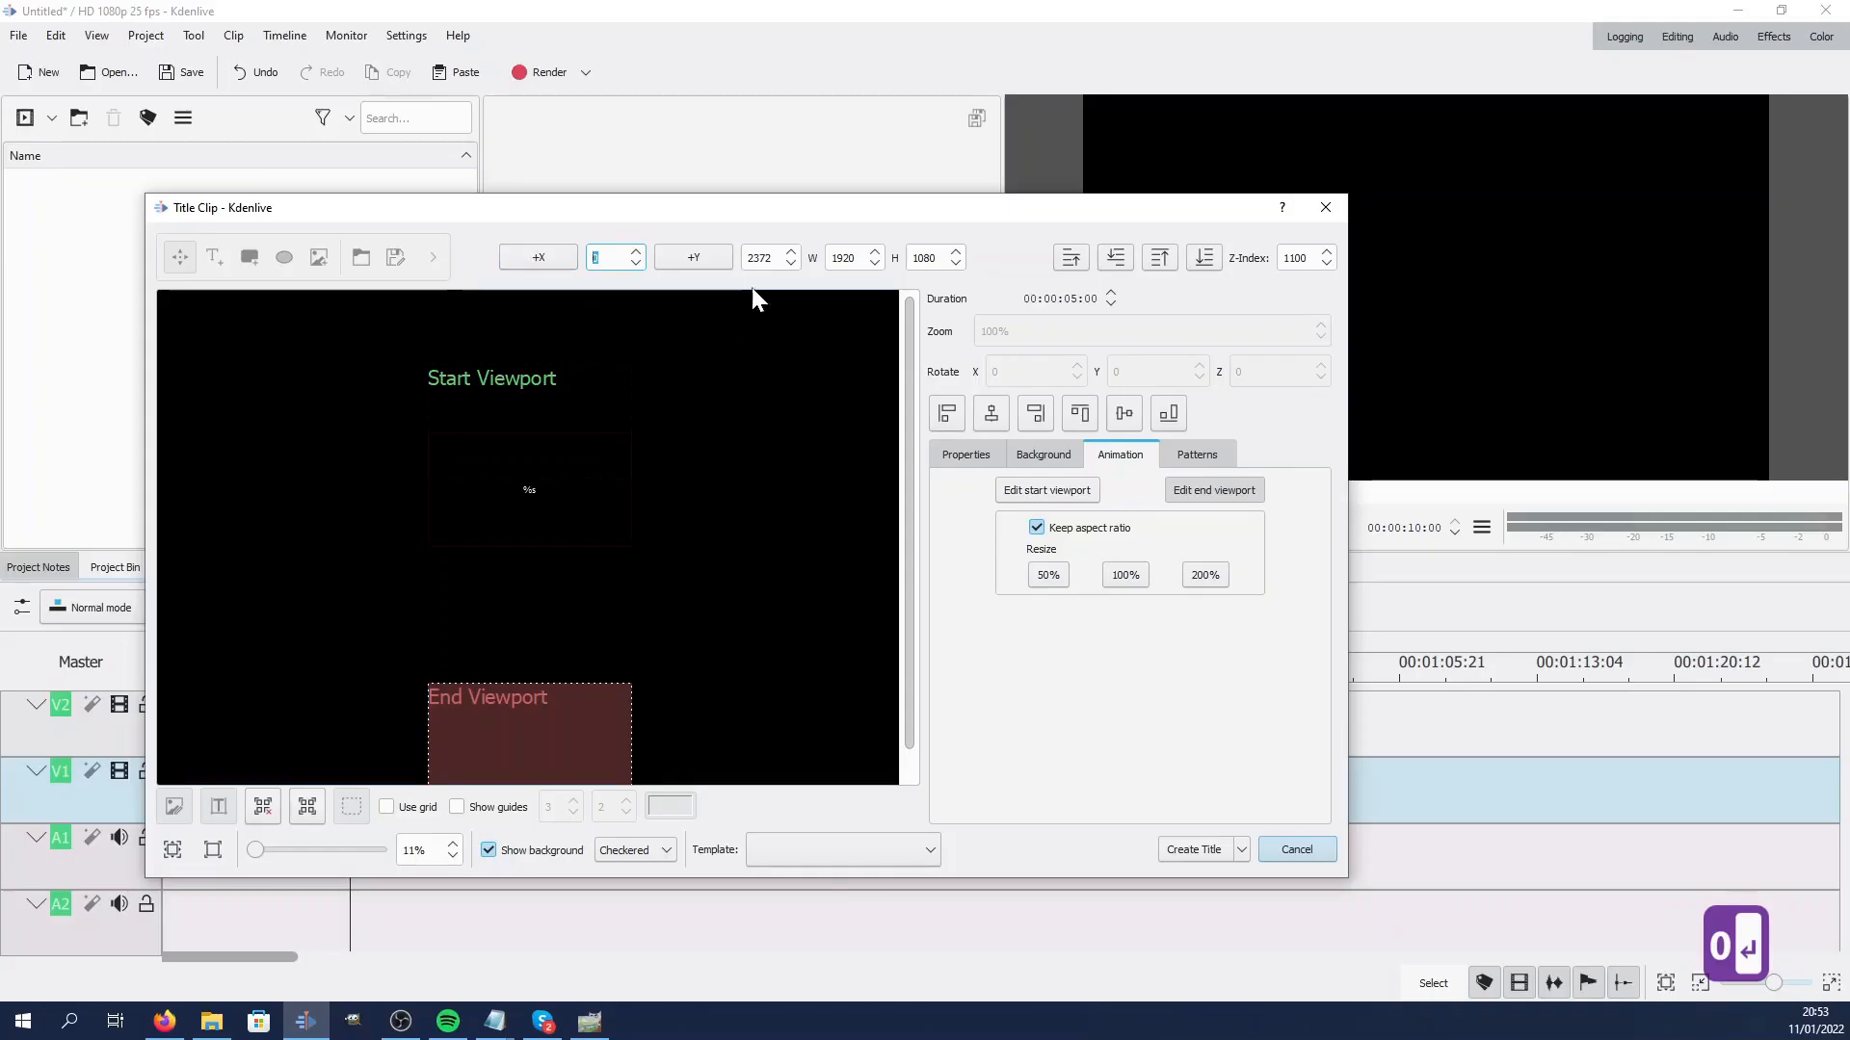
left_click(687, 419)
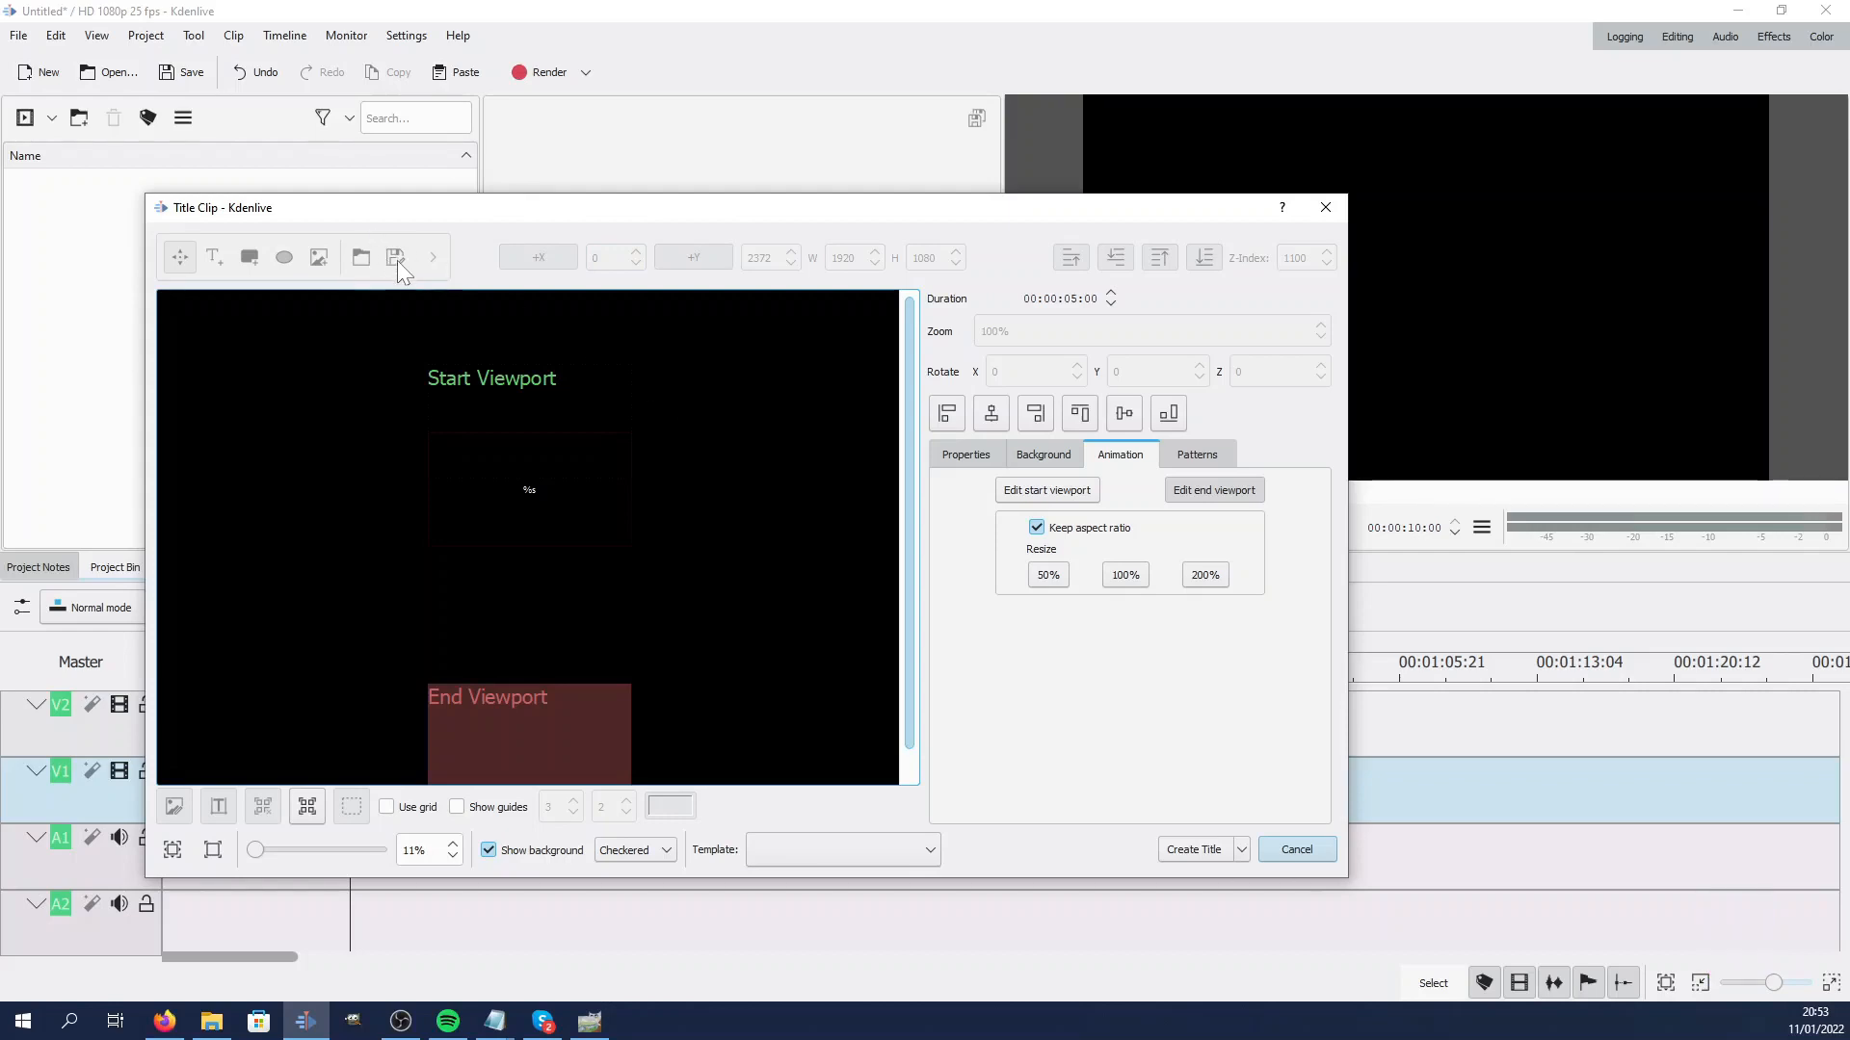
left_click(1196, 852)
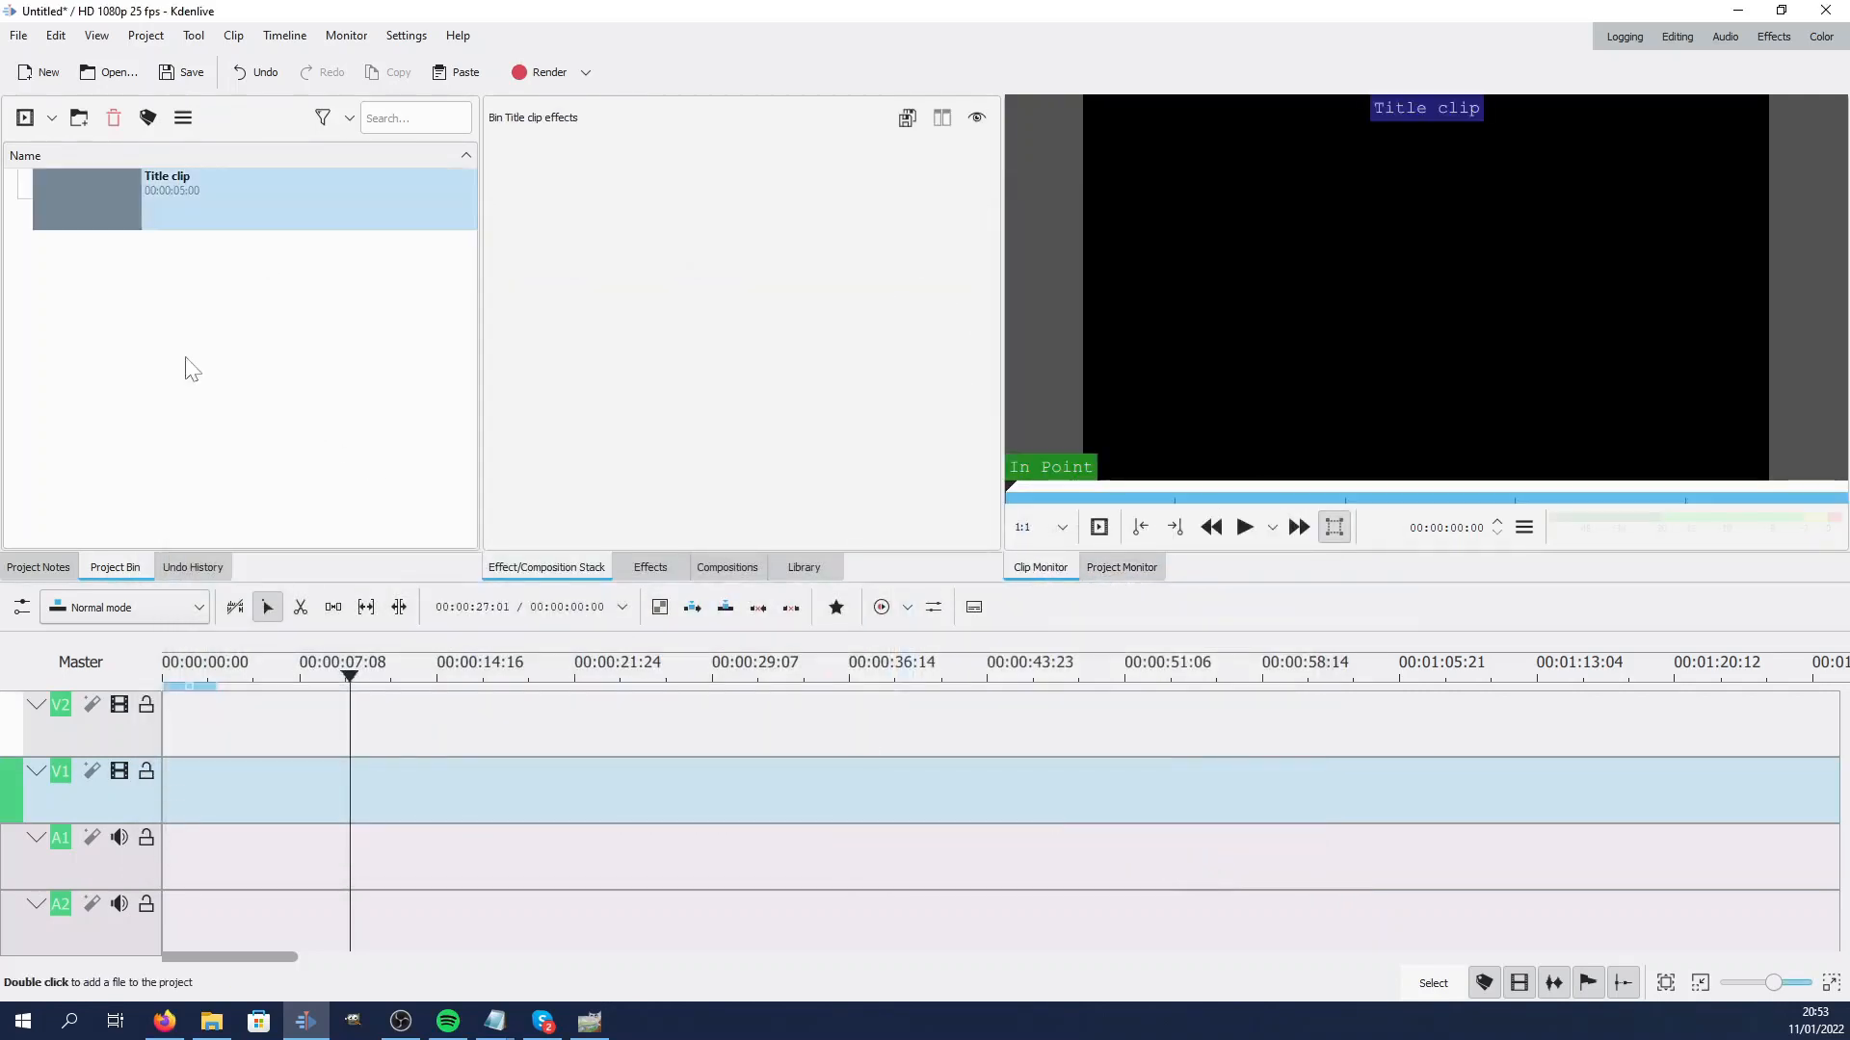
Reopen the title clip and try to save it over the scrolling.kdenlivetitle template, then close the editor
double_click(124, 238)
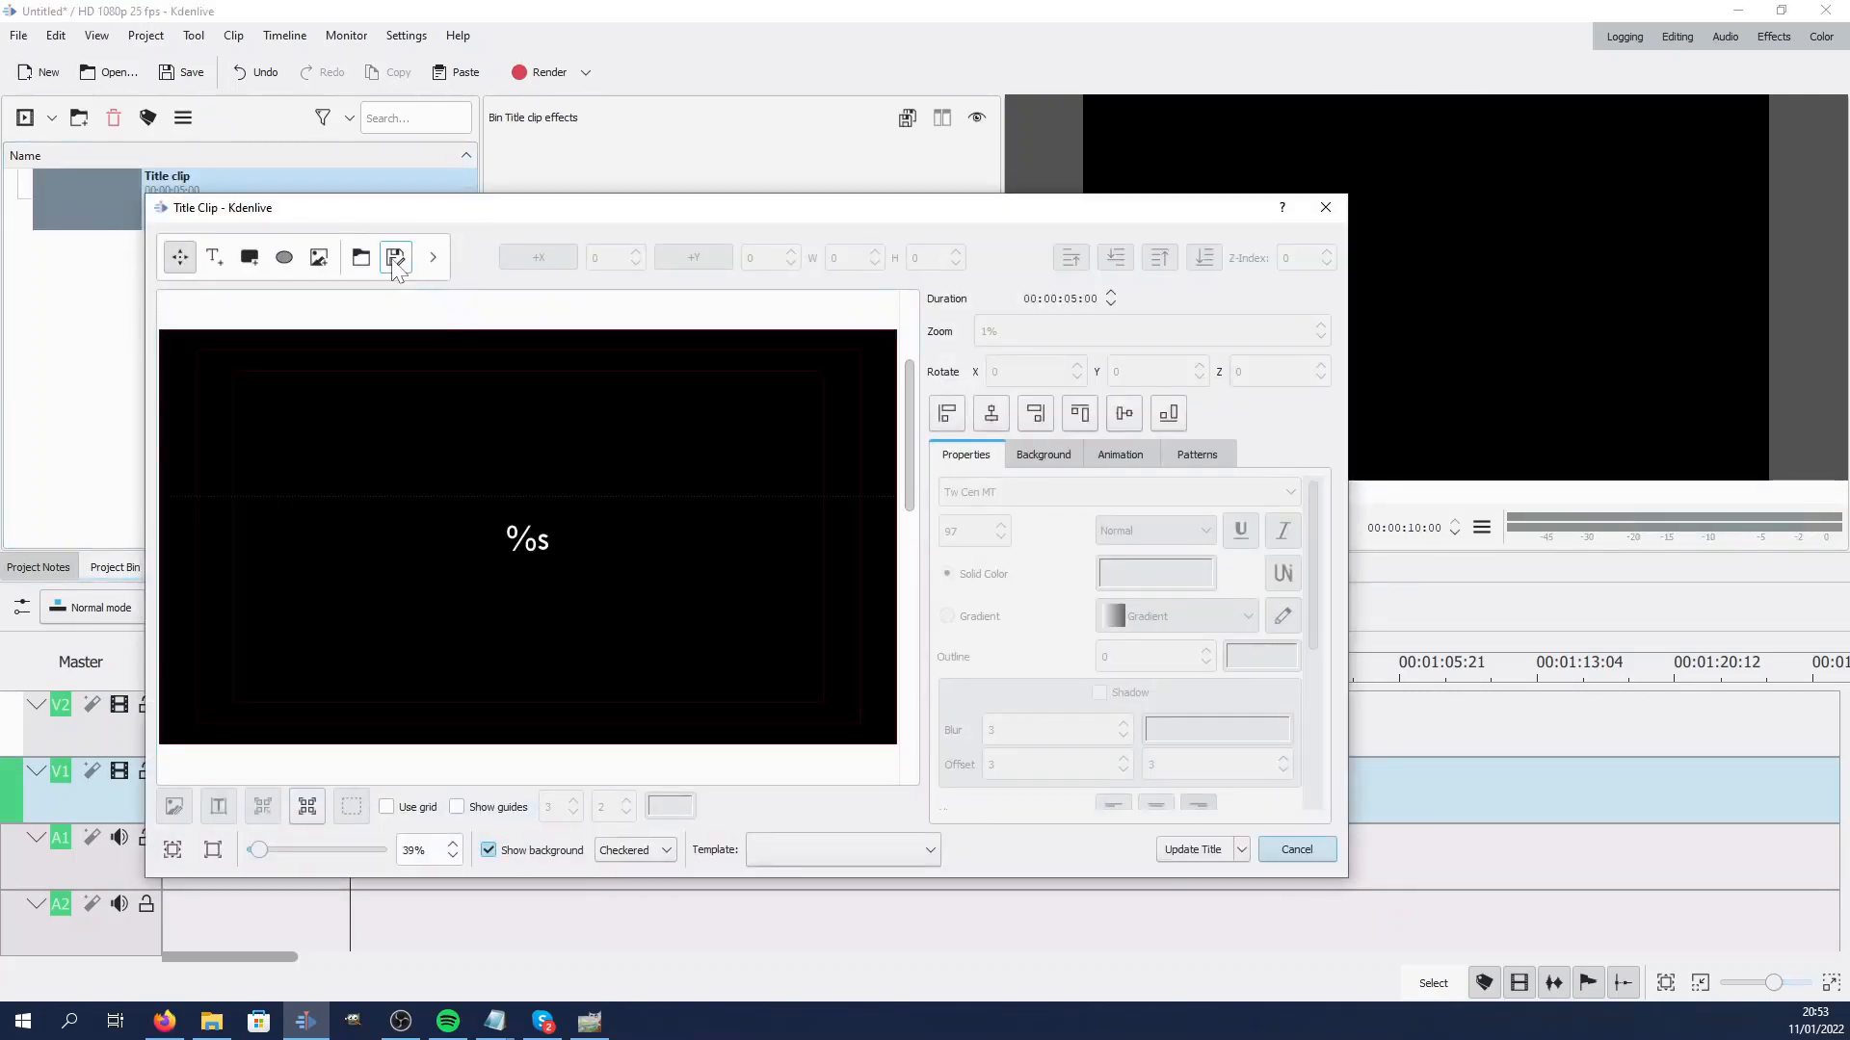
left_click(395, 257)
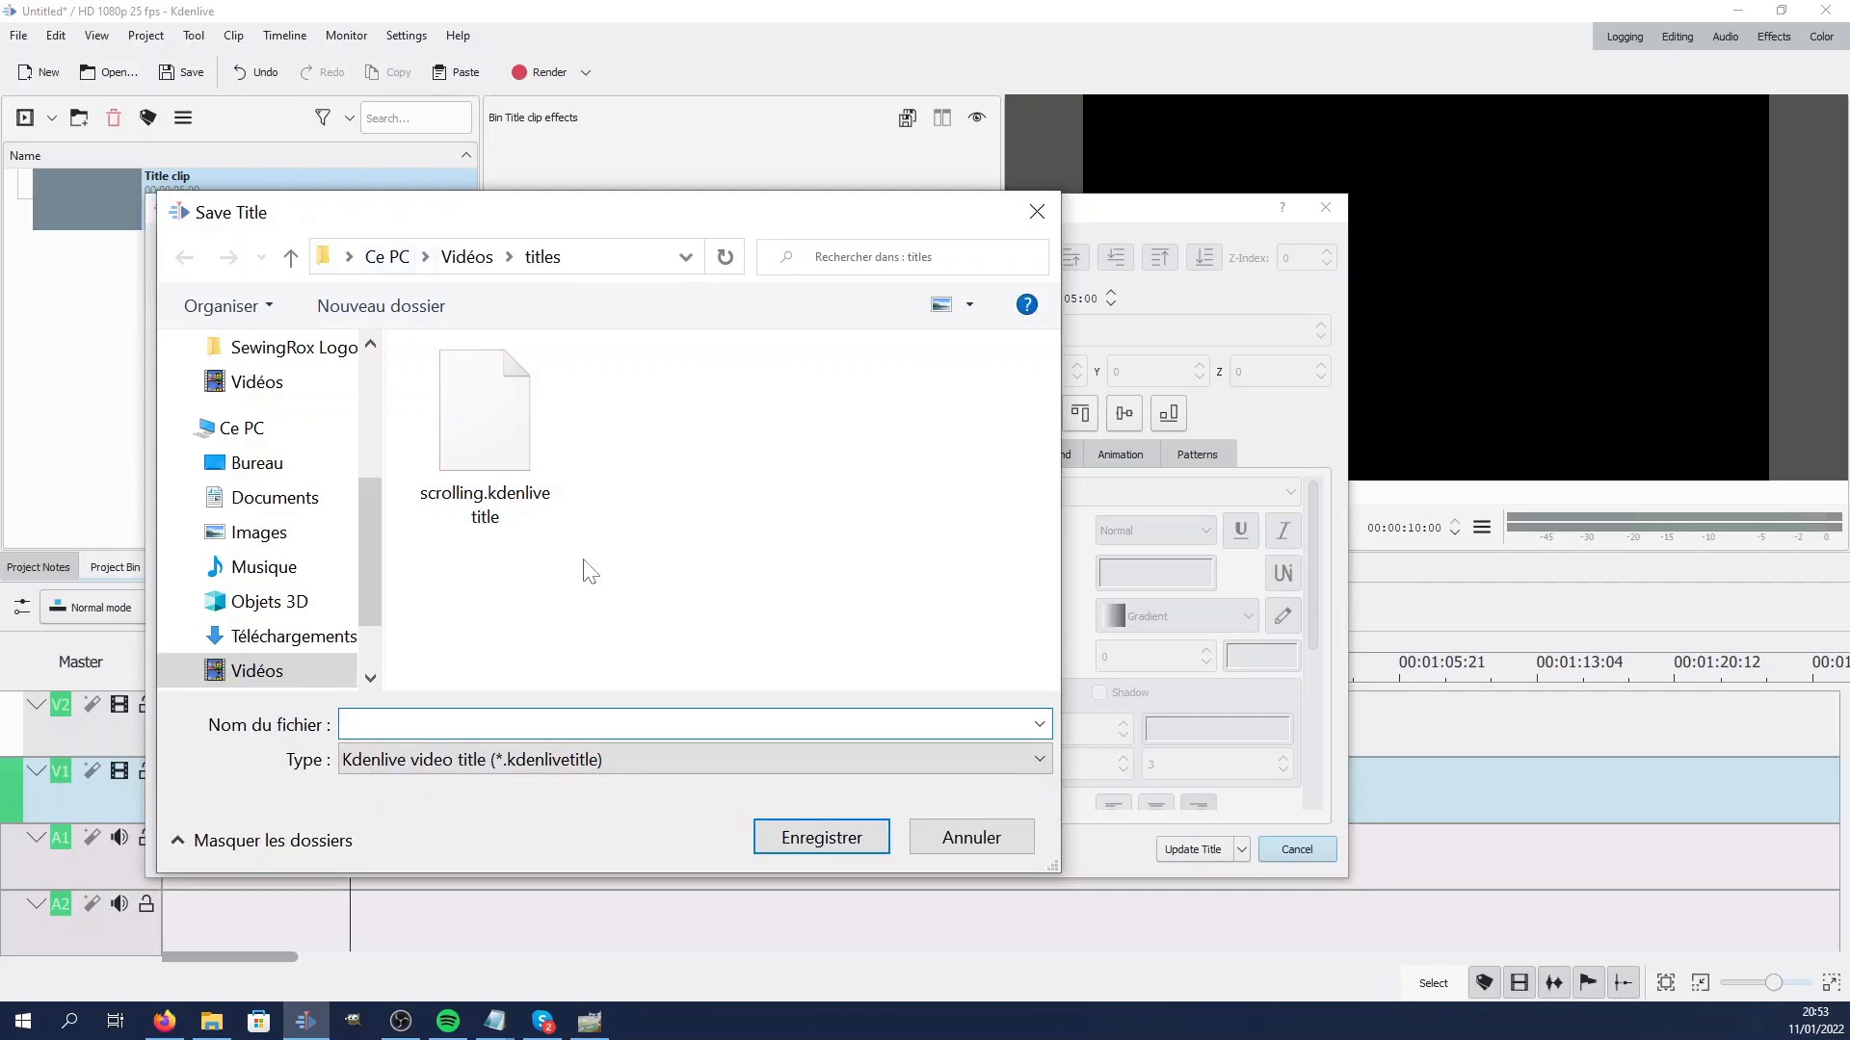
left_click(491, 430)
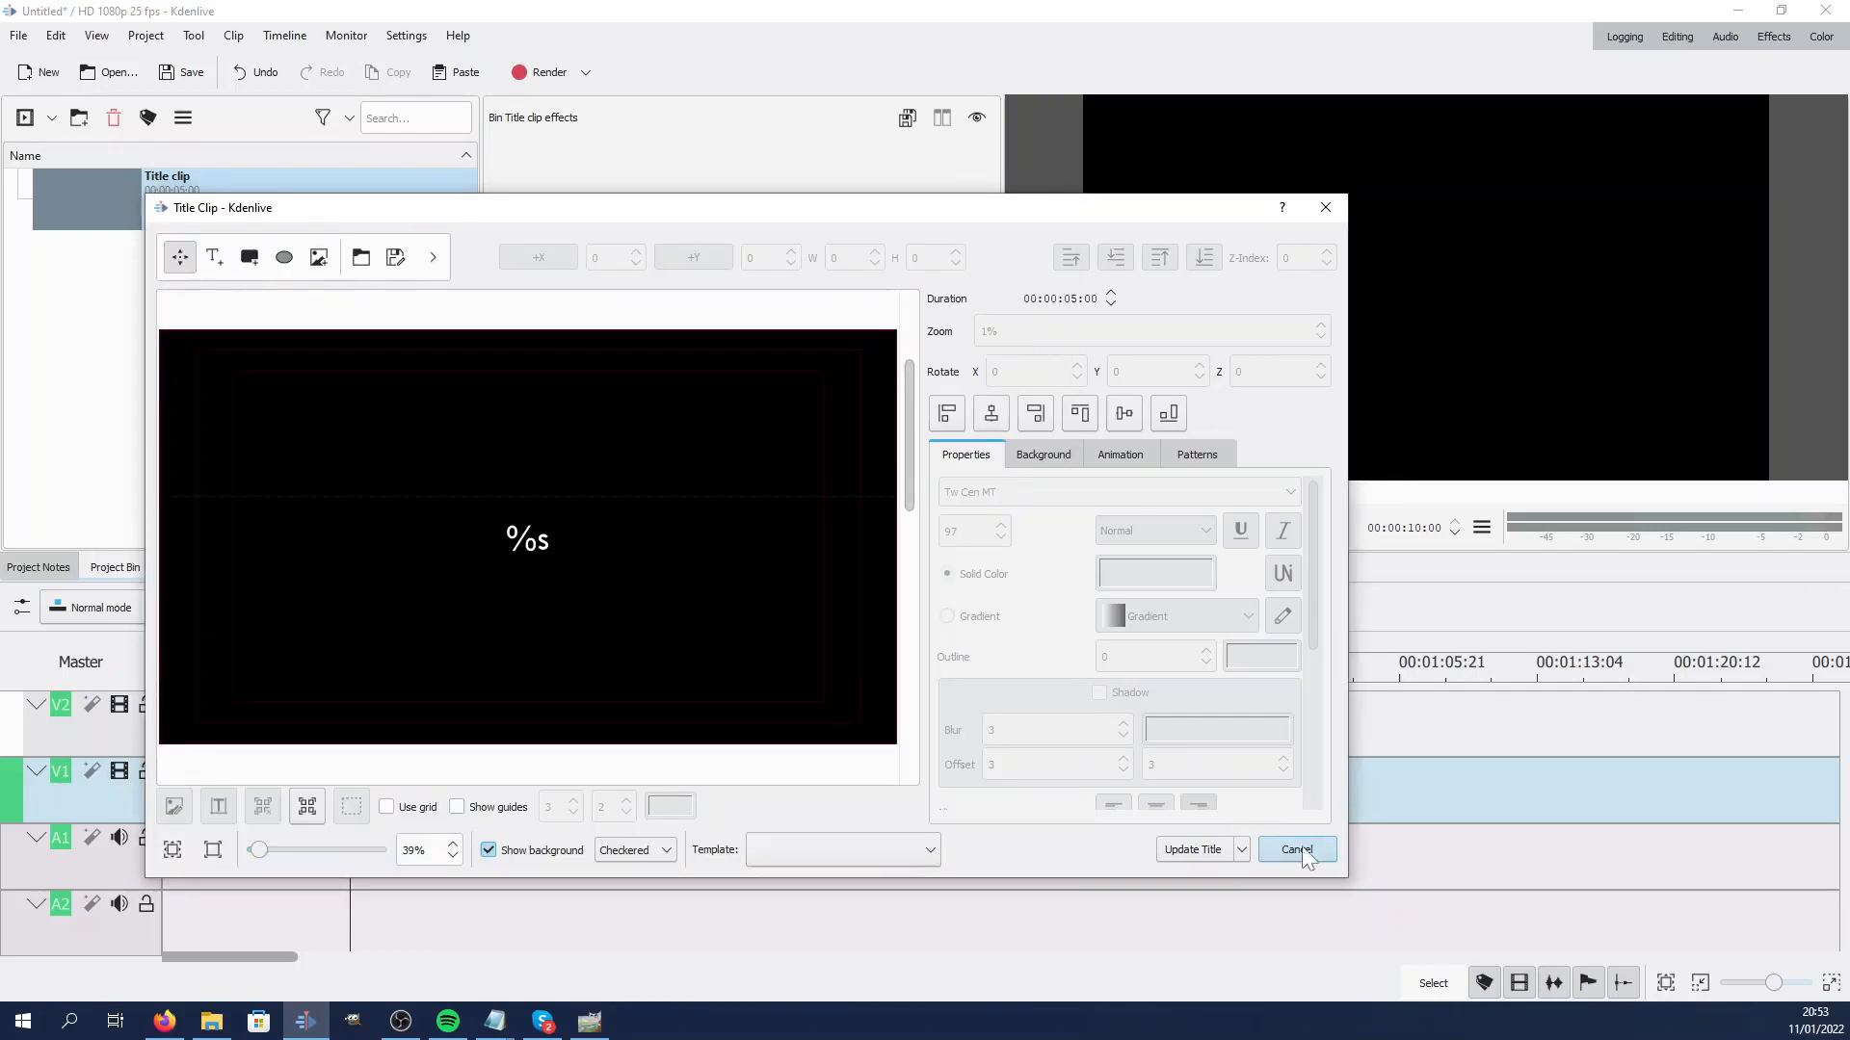
left_click(1222, 853)
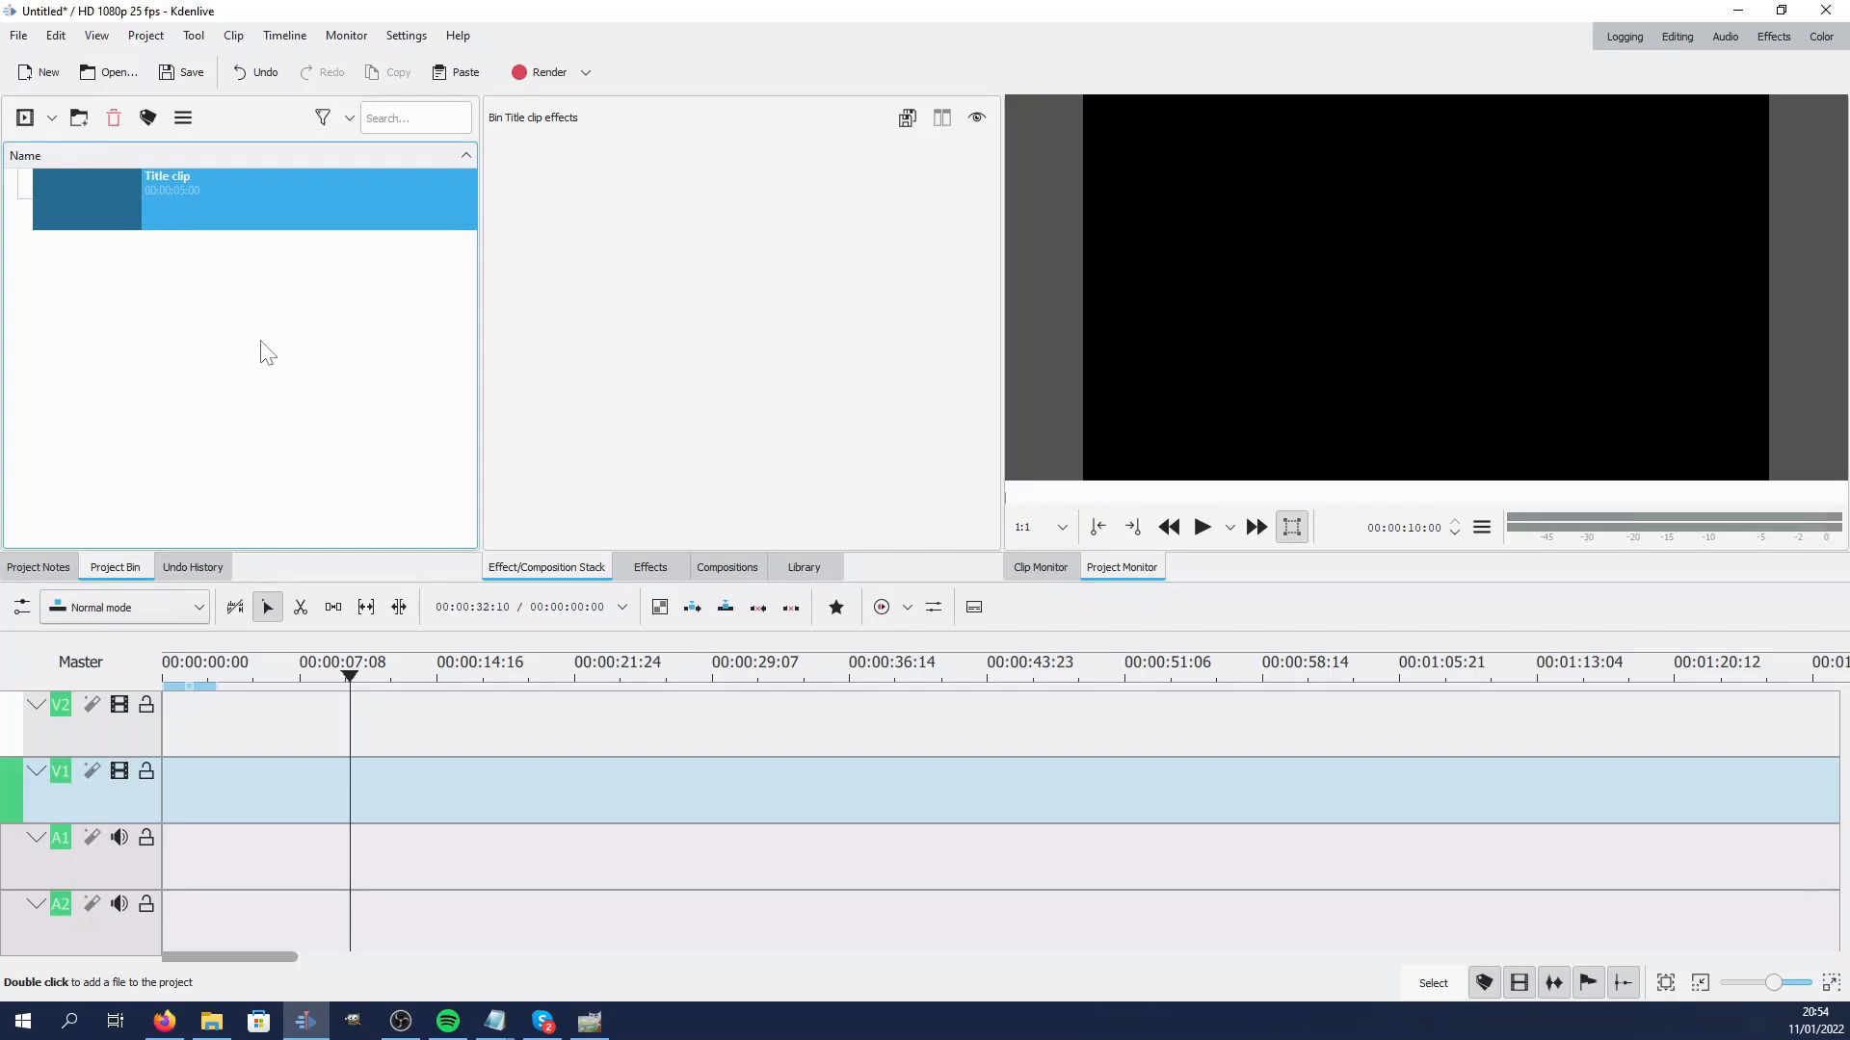
Add a template title based on scrolling.kdenlivetitle, pasting the Lorem ipsum paragraphs as its text
left_click(152, 38)
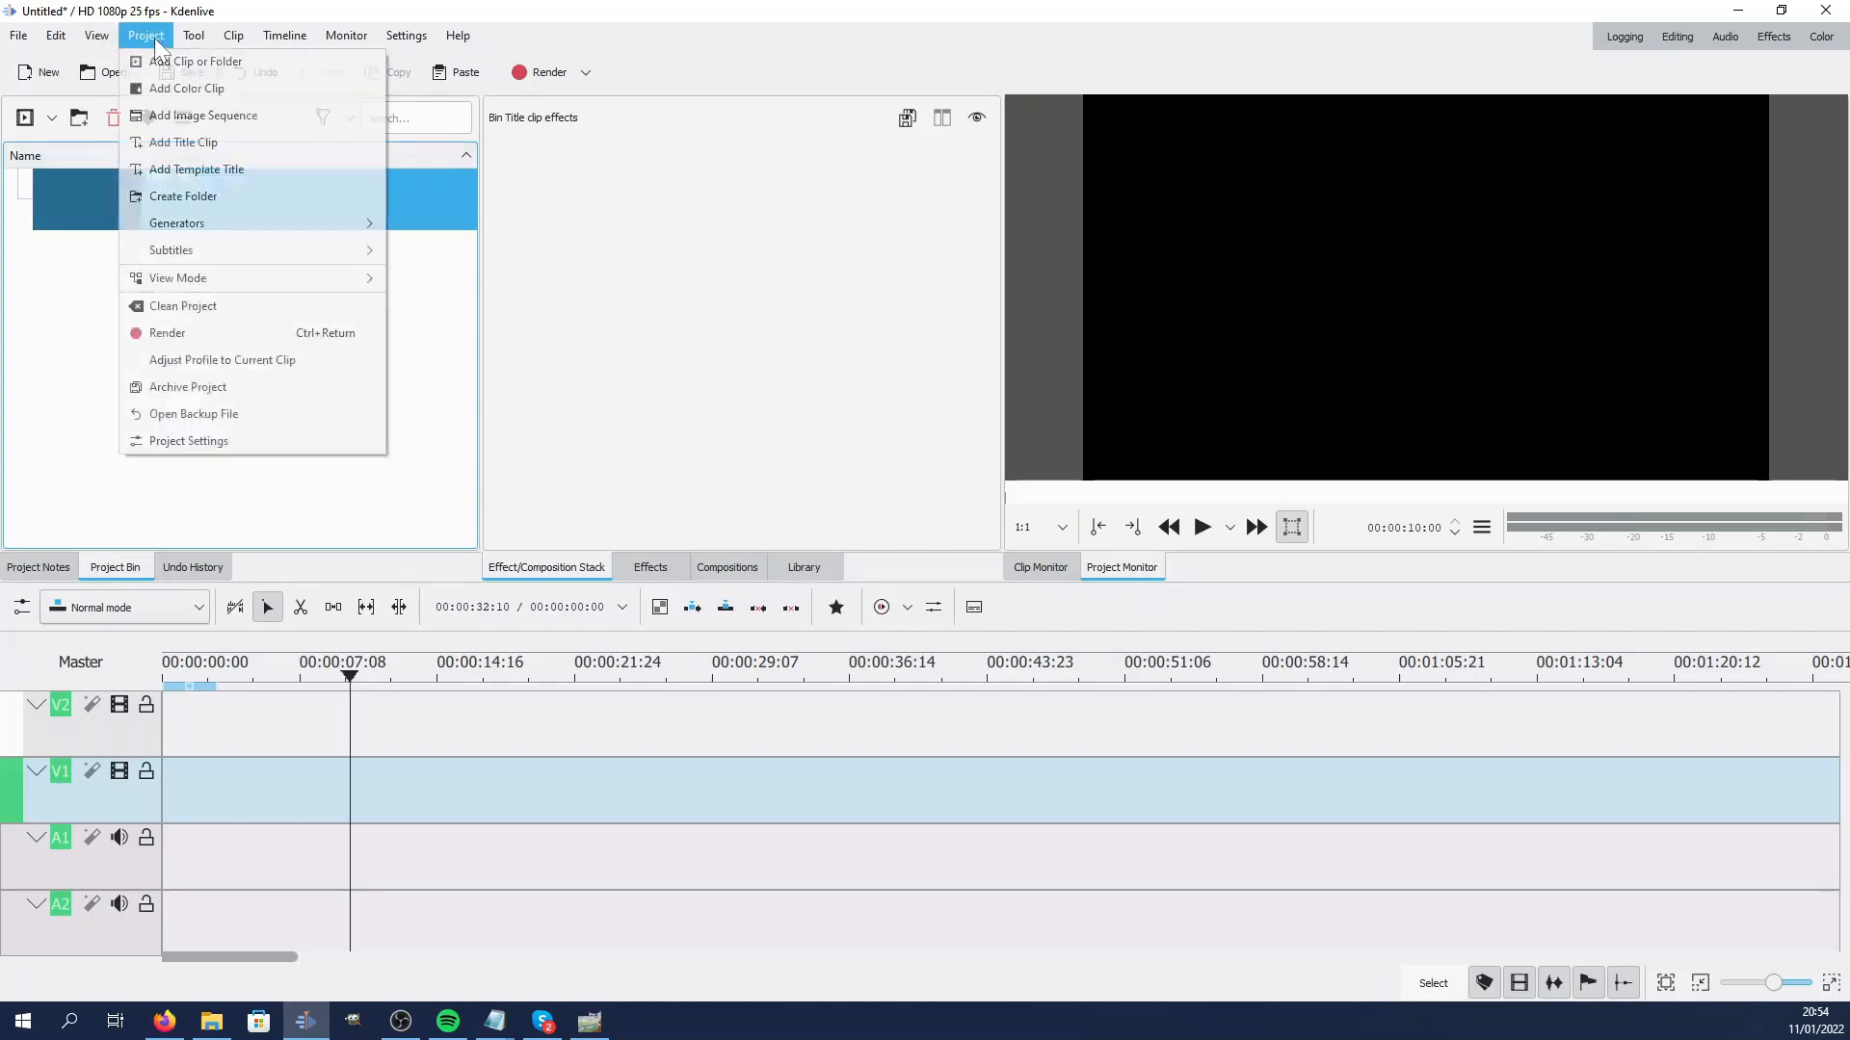
left_click(229, 170)
left_click(920, 378)
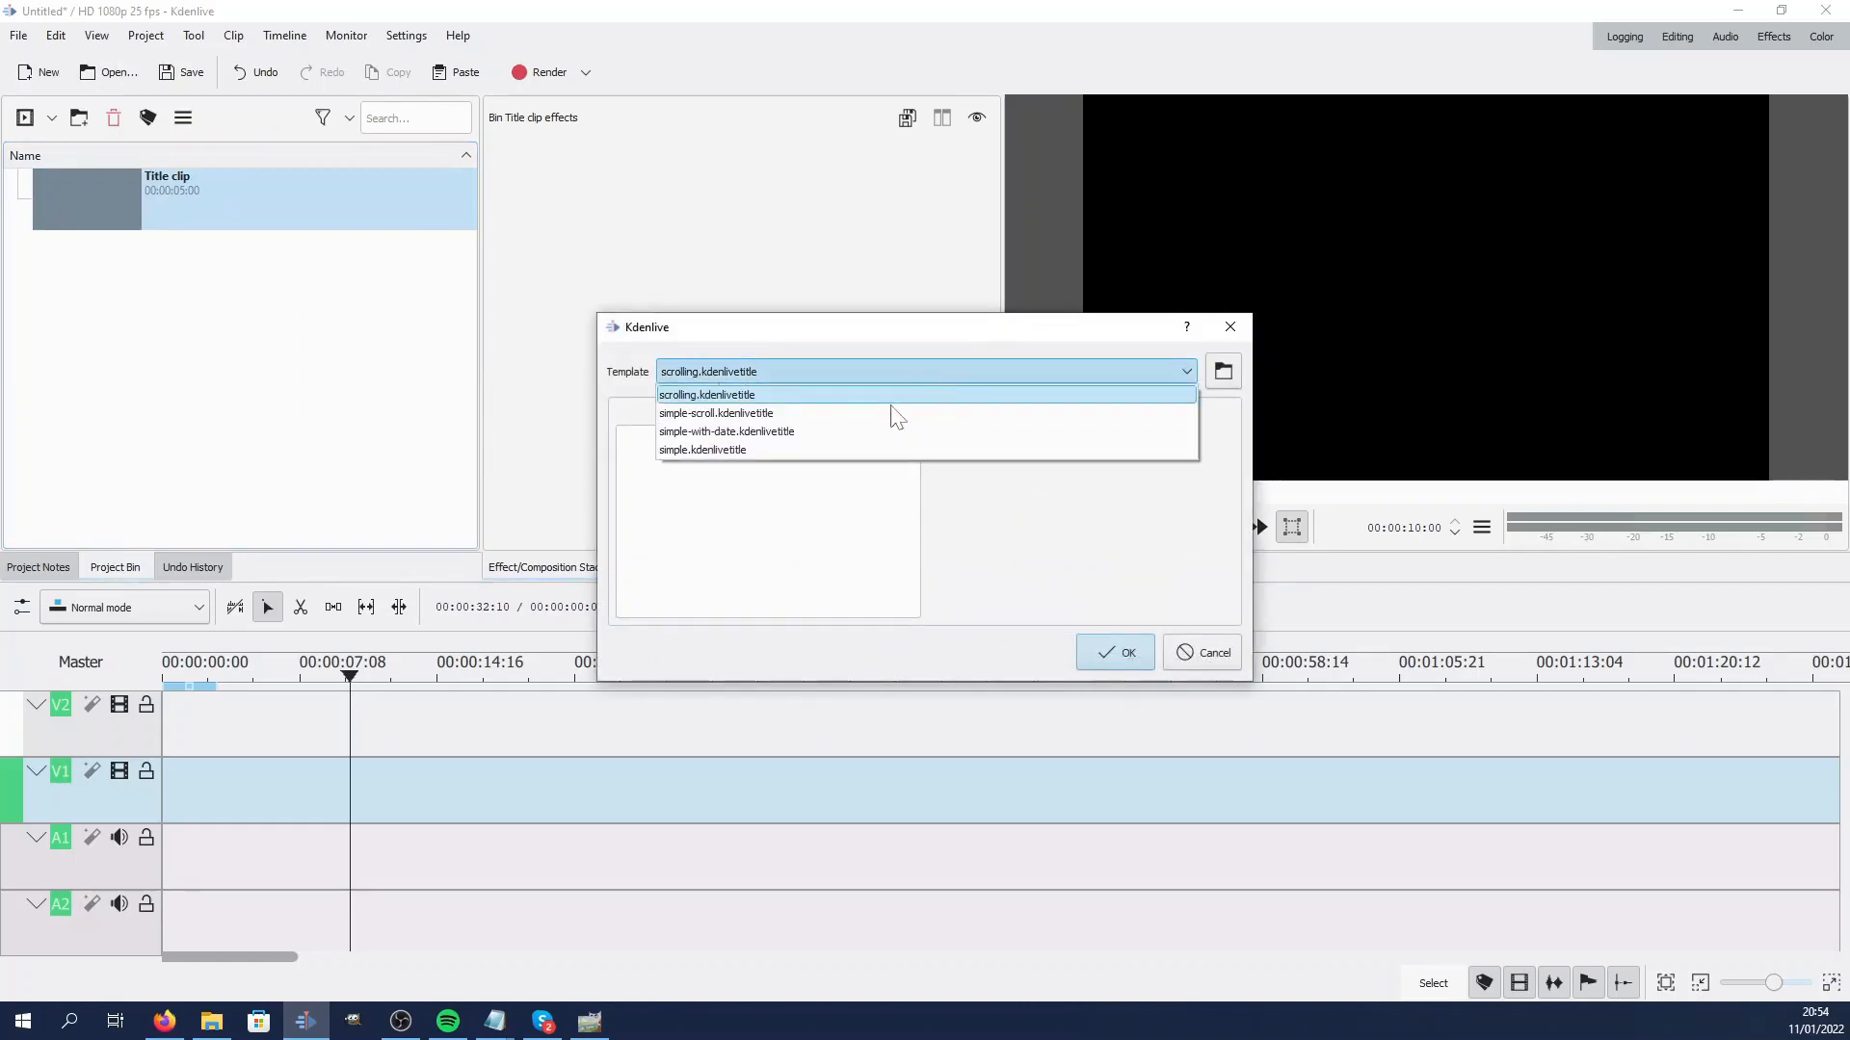
left_click(803, 396)
left_click(768, 497)
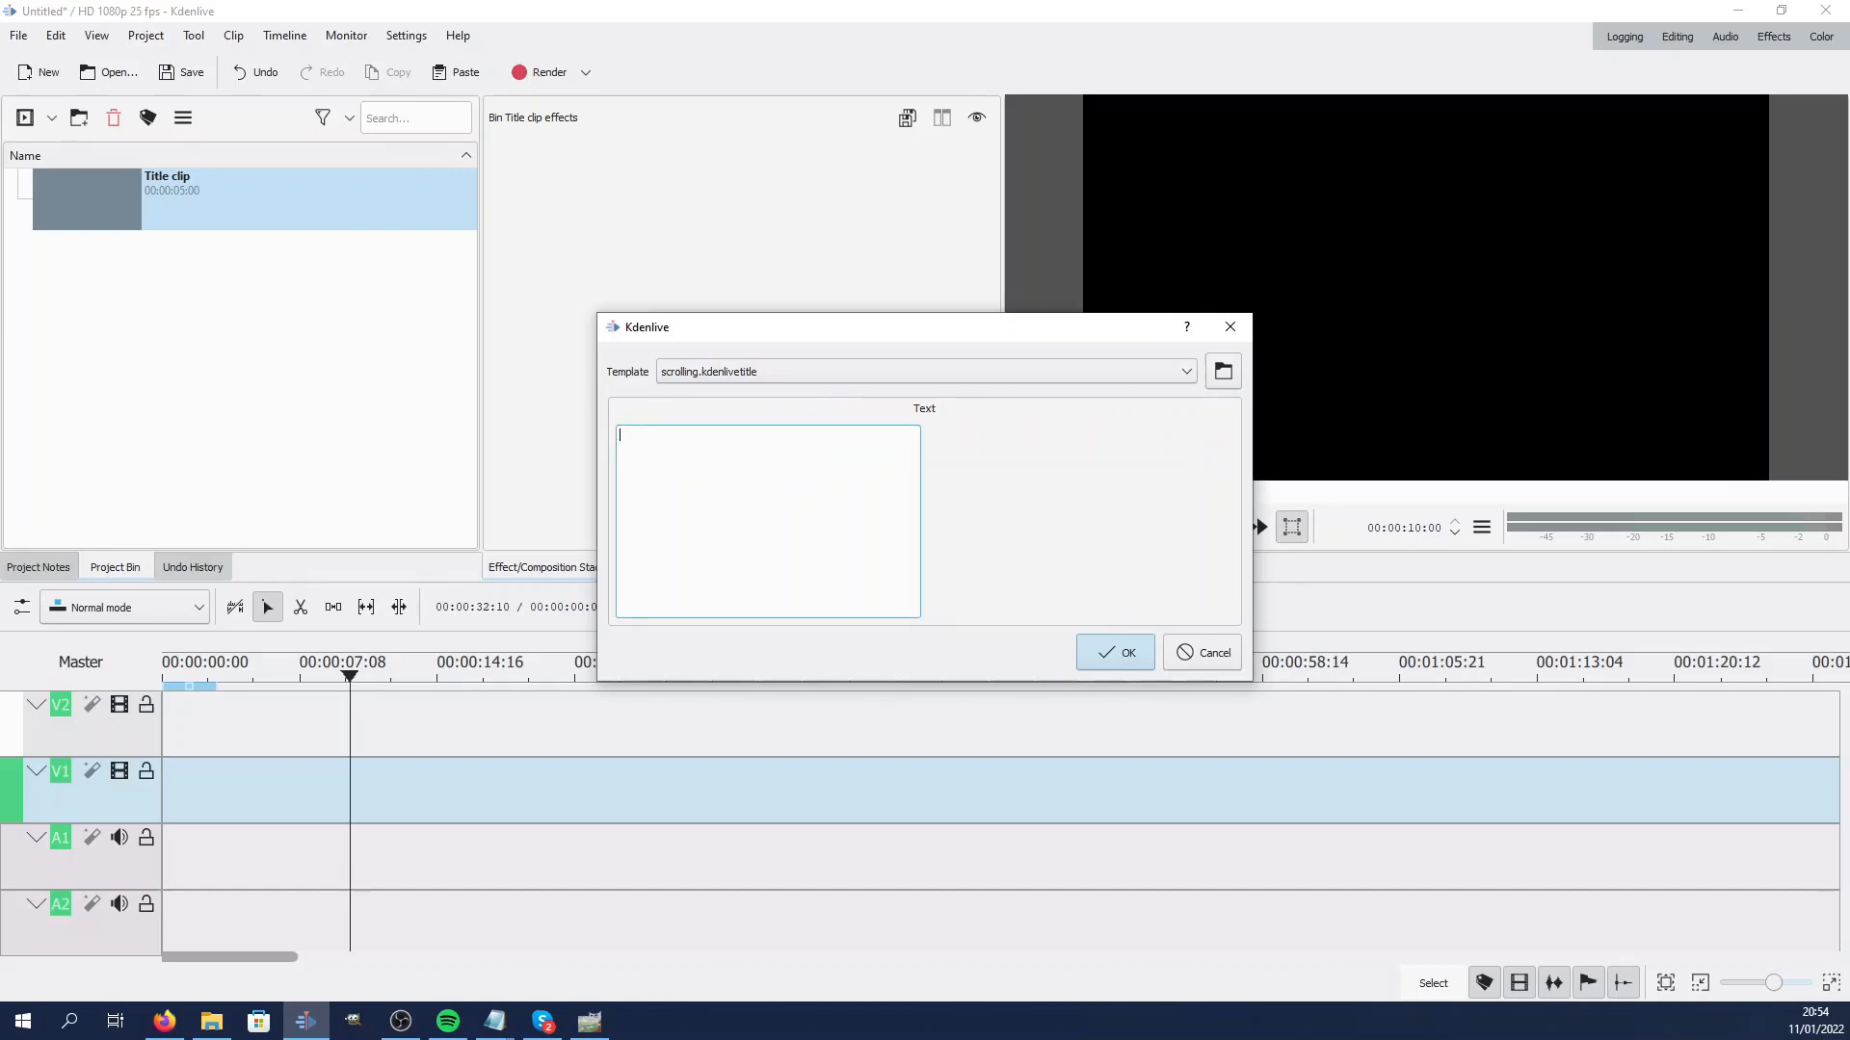
type("Lorem ipsum dolor sit amet, consectetur adipiscing elit, sed do eiusmod tempor incididunt ut labore et dolore magna aliqua. Ut enim ad minim veniam, quis nostrud exercitation ullamco laboris nisi ut aliquip ex ea commodo consequat.  Duis aute irure dolor in reprehenderit in voluptate velit esse cillum dolore eu fugiat nulla pariatur.")
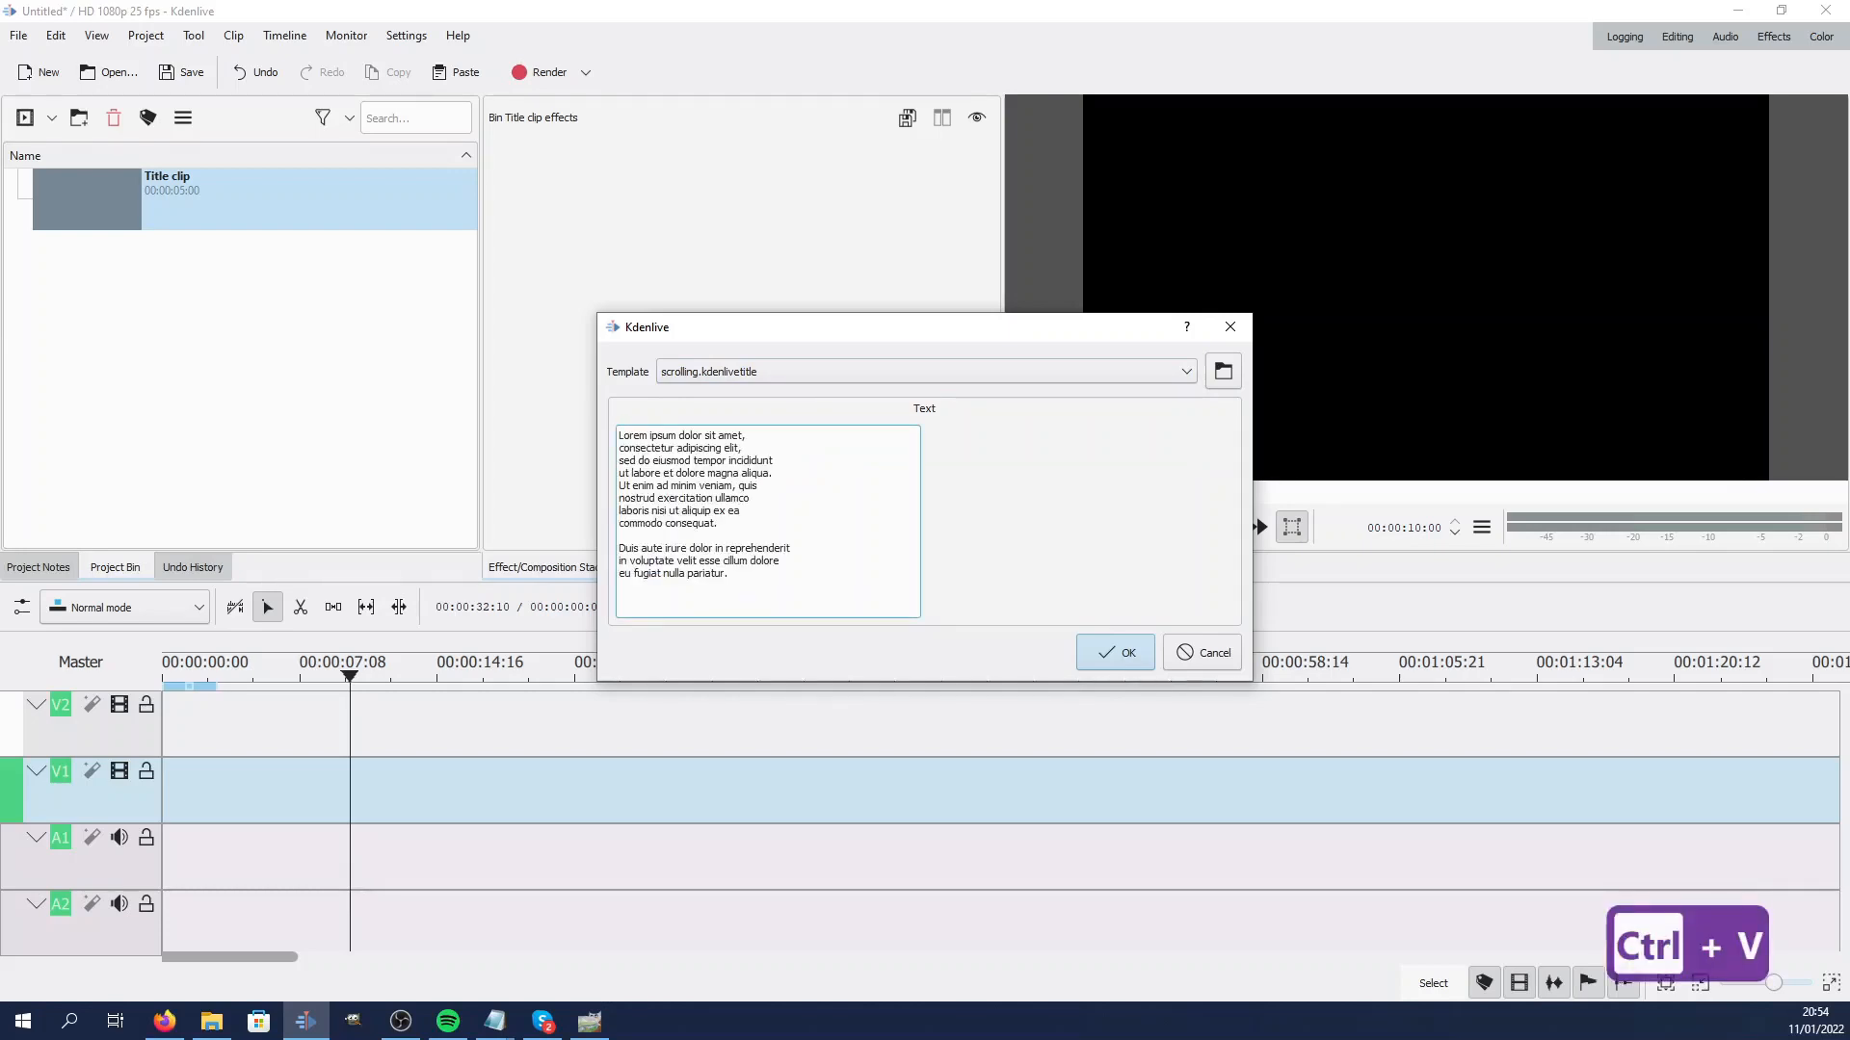
left_click(1118, 657)
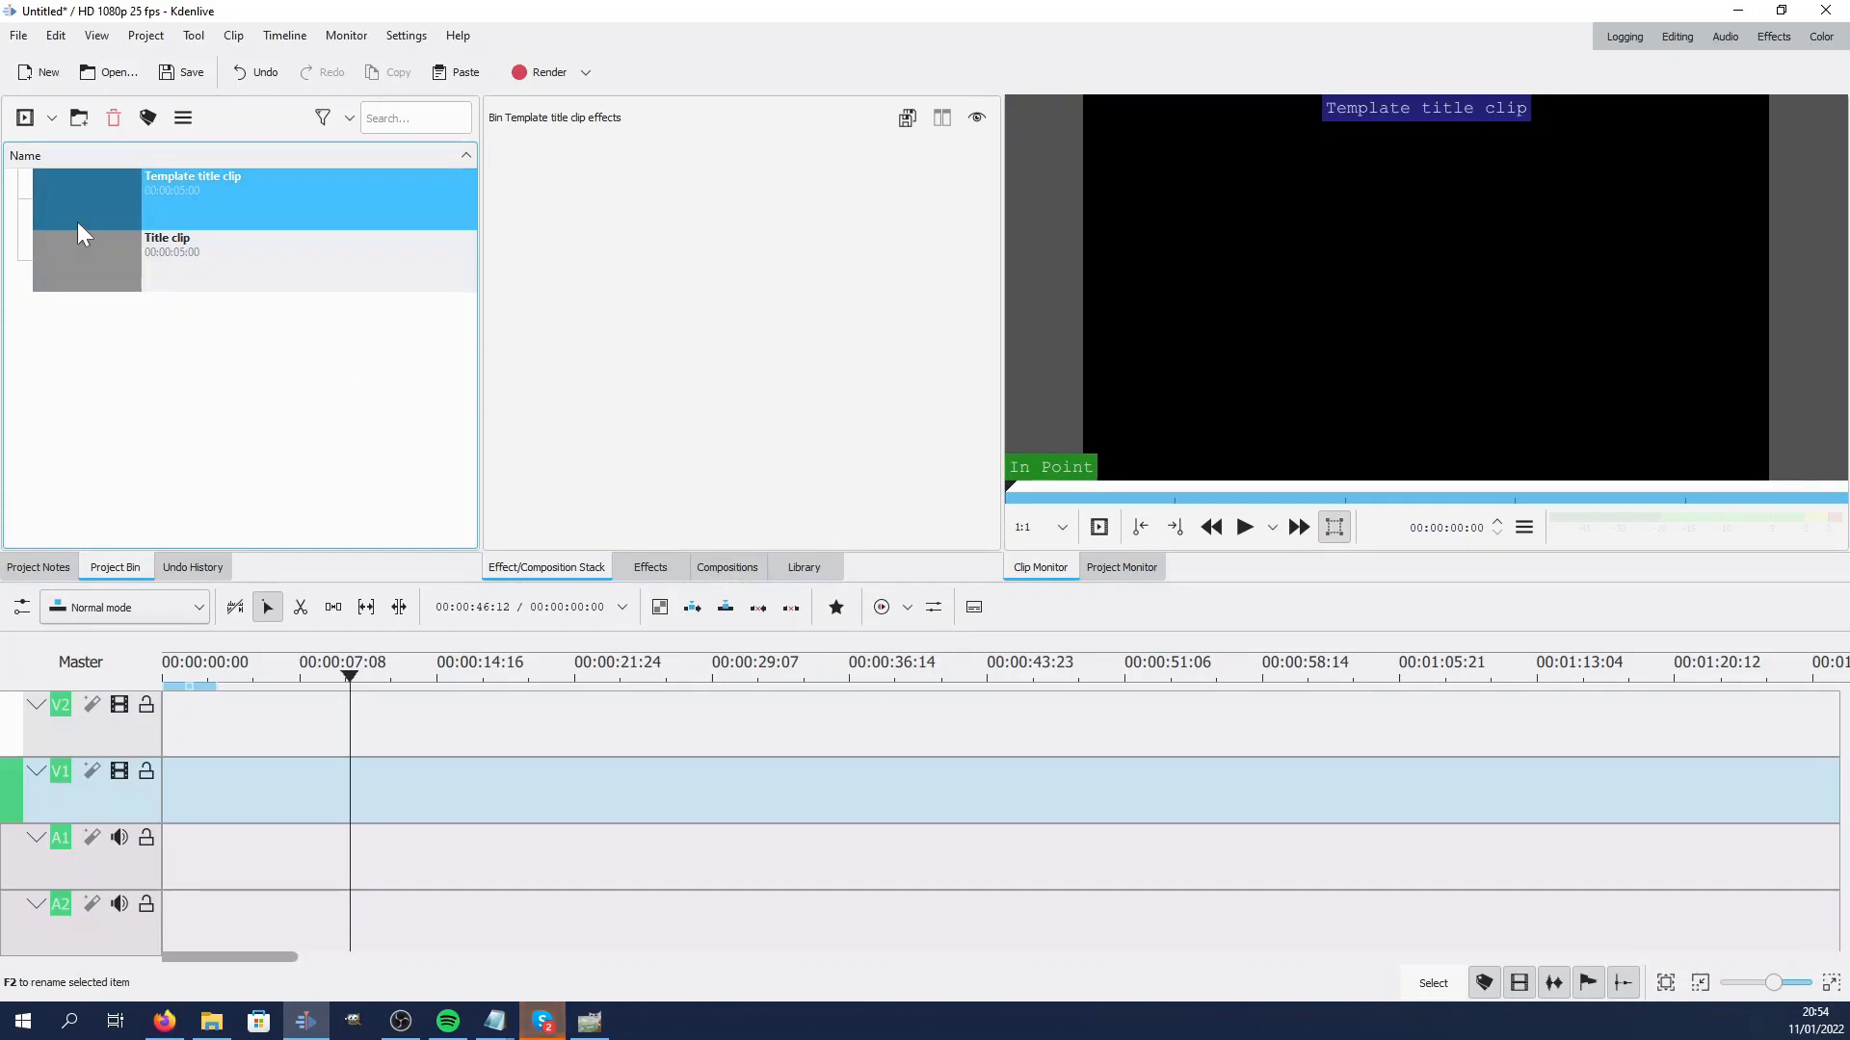
Play the template title clip in the clip monitor to check the scrolling
left_click(1245, 529)
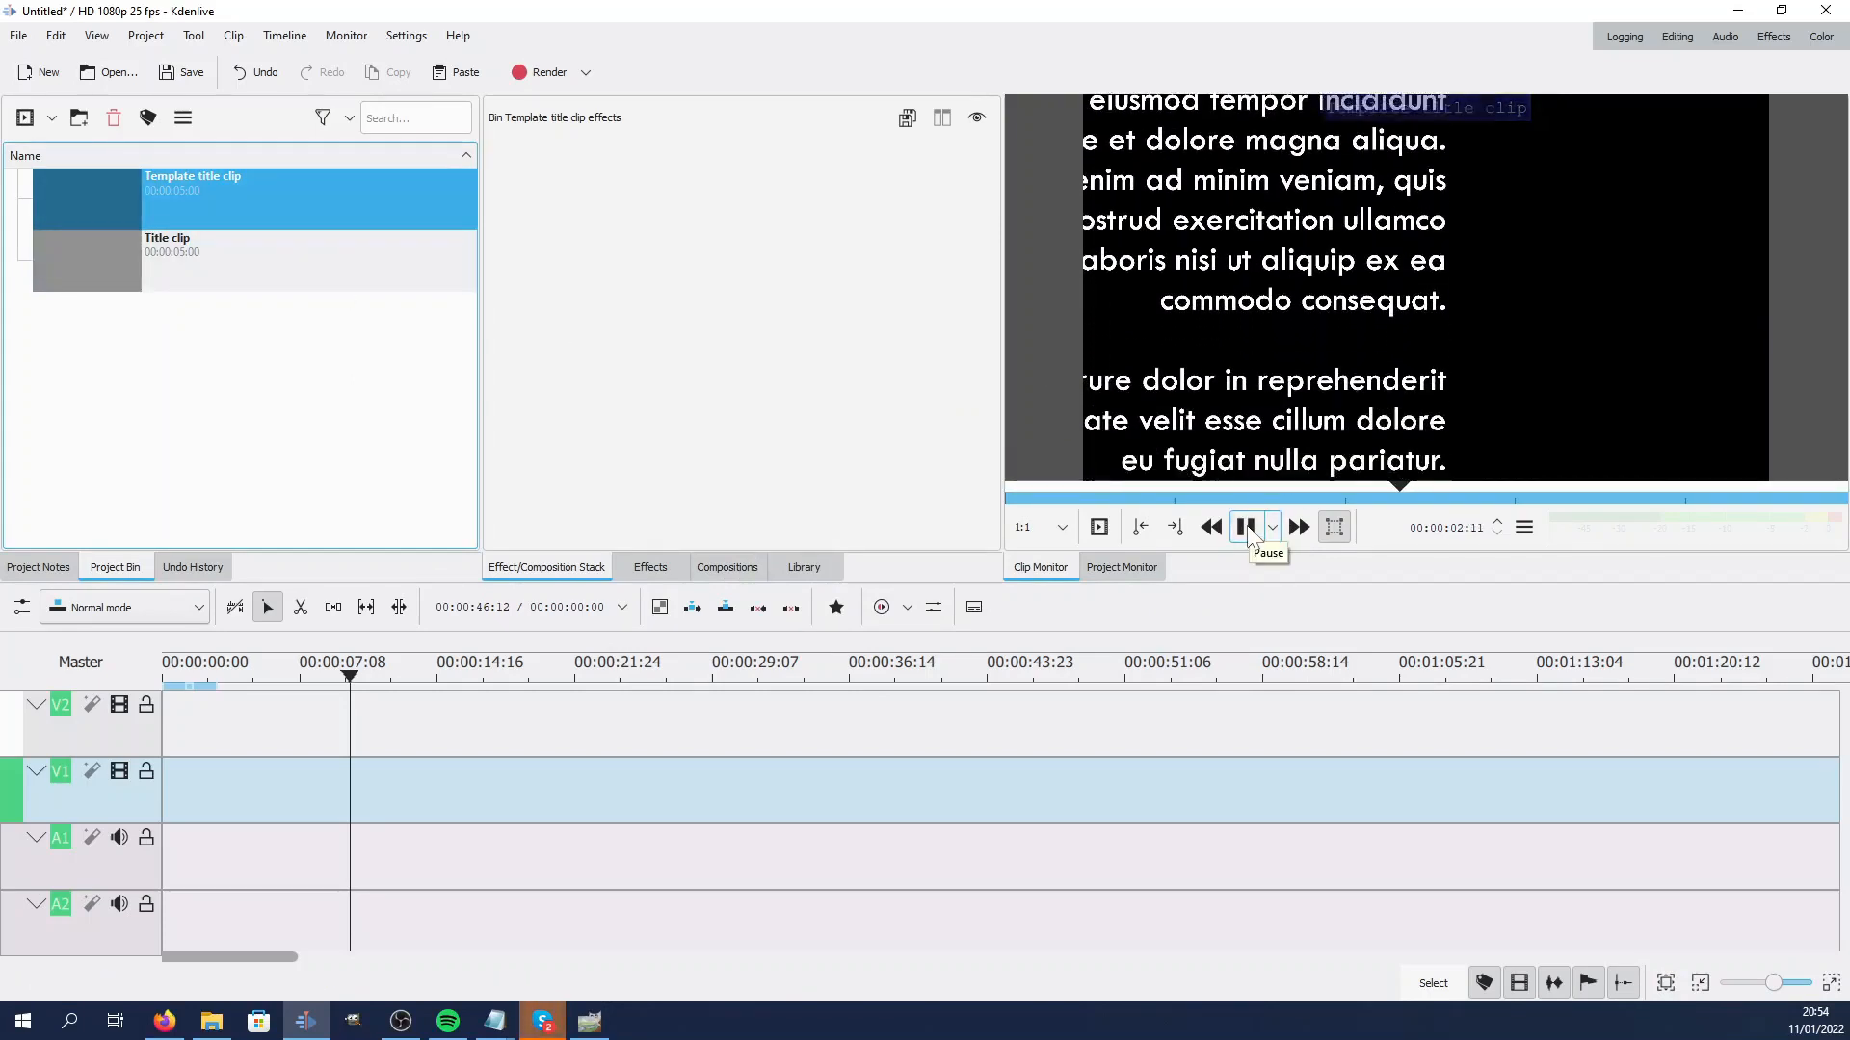
left_click(1248, 536)
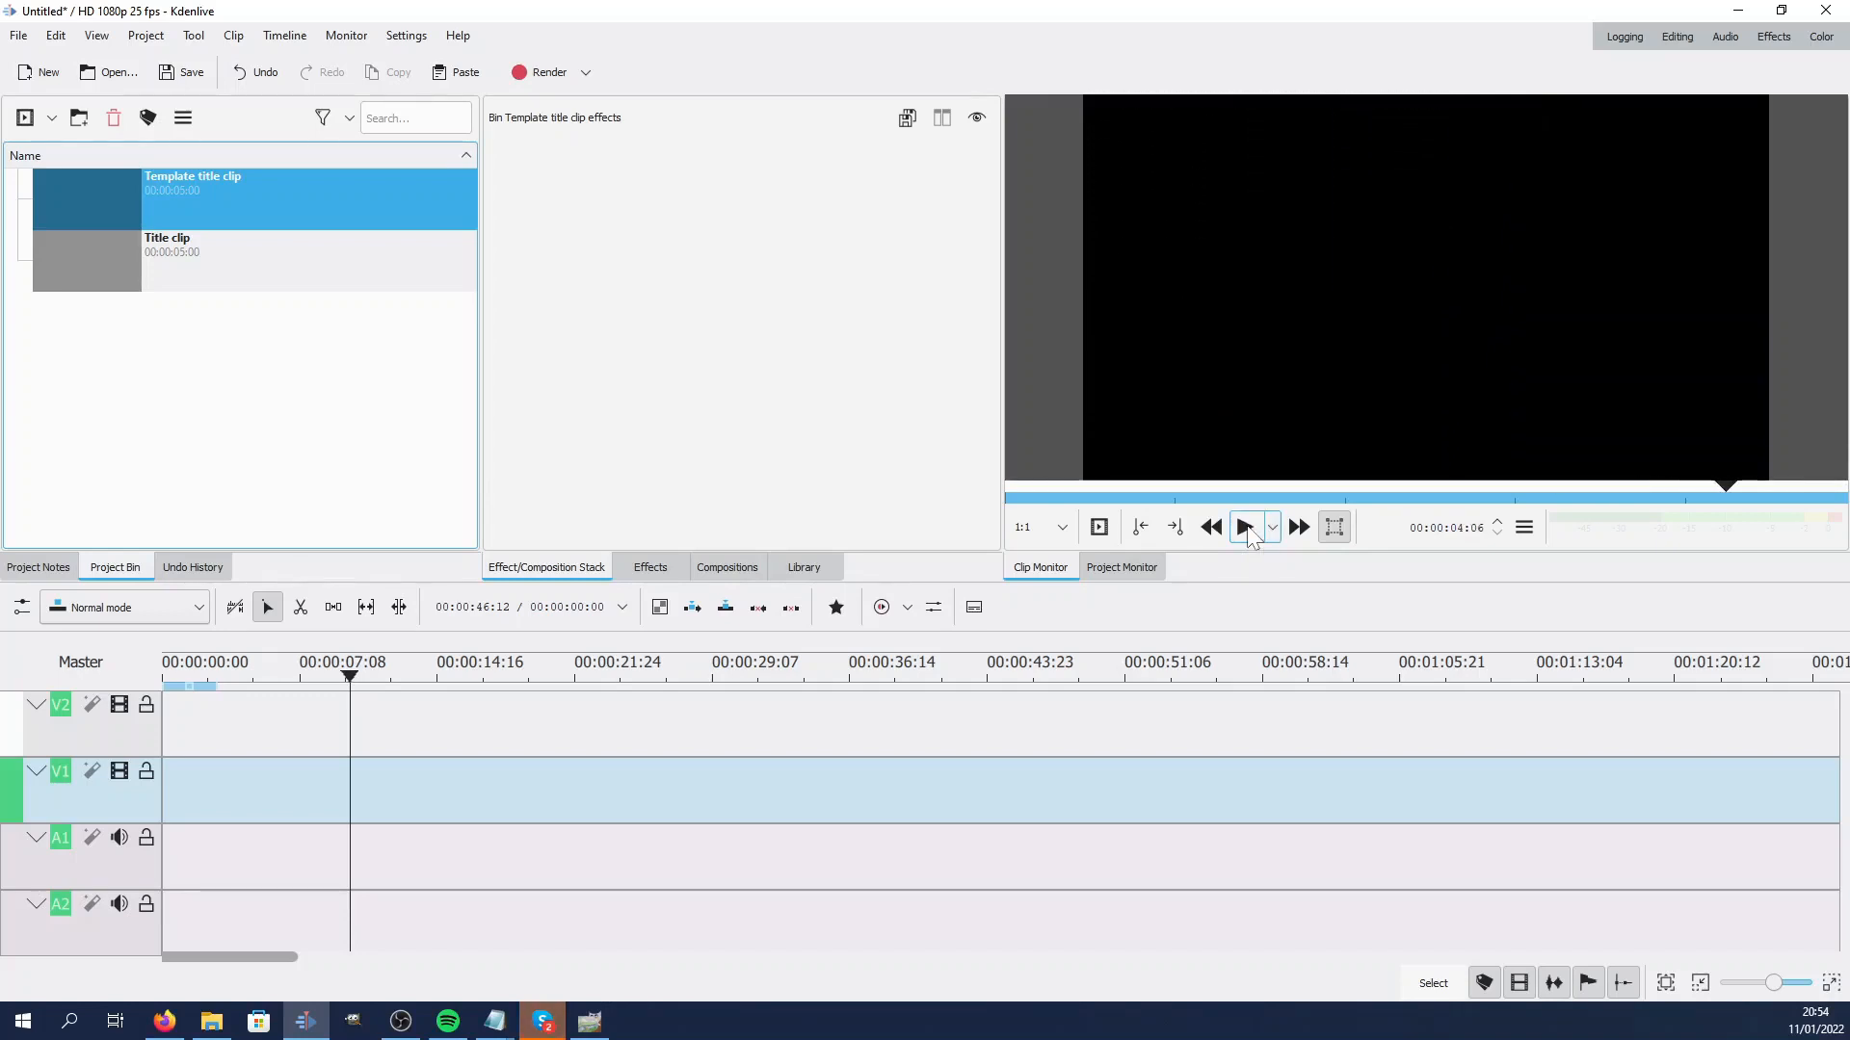
Center-align the %s text in the title clip and save it over scrolling.kdenlivetitle, then close the editor
left_click(104, 277)
double_click(104, 277)
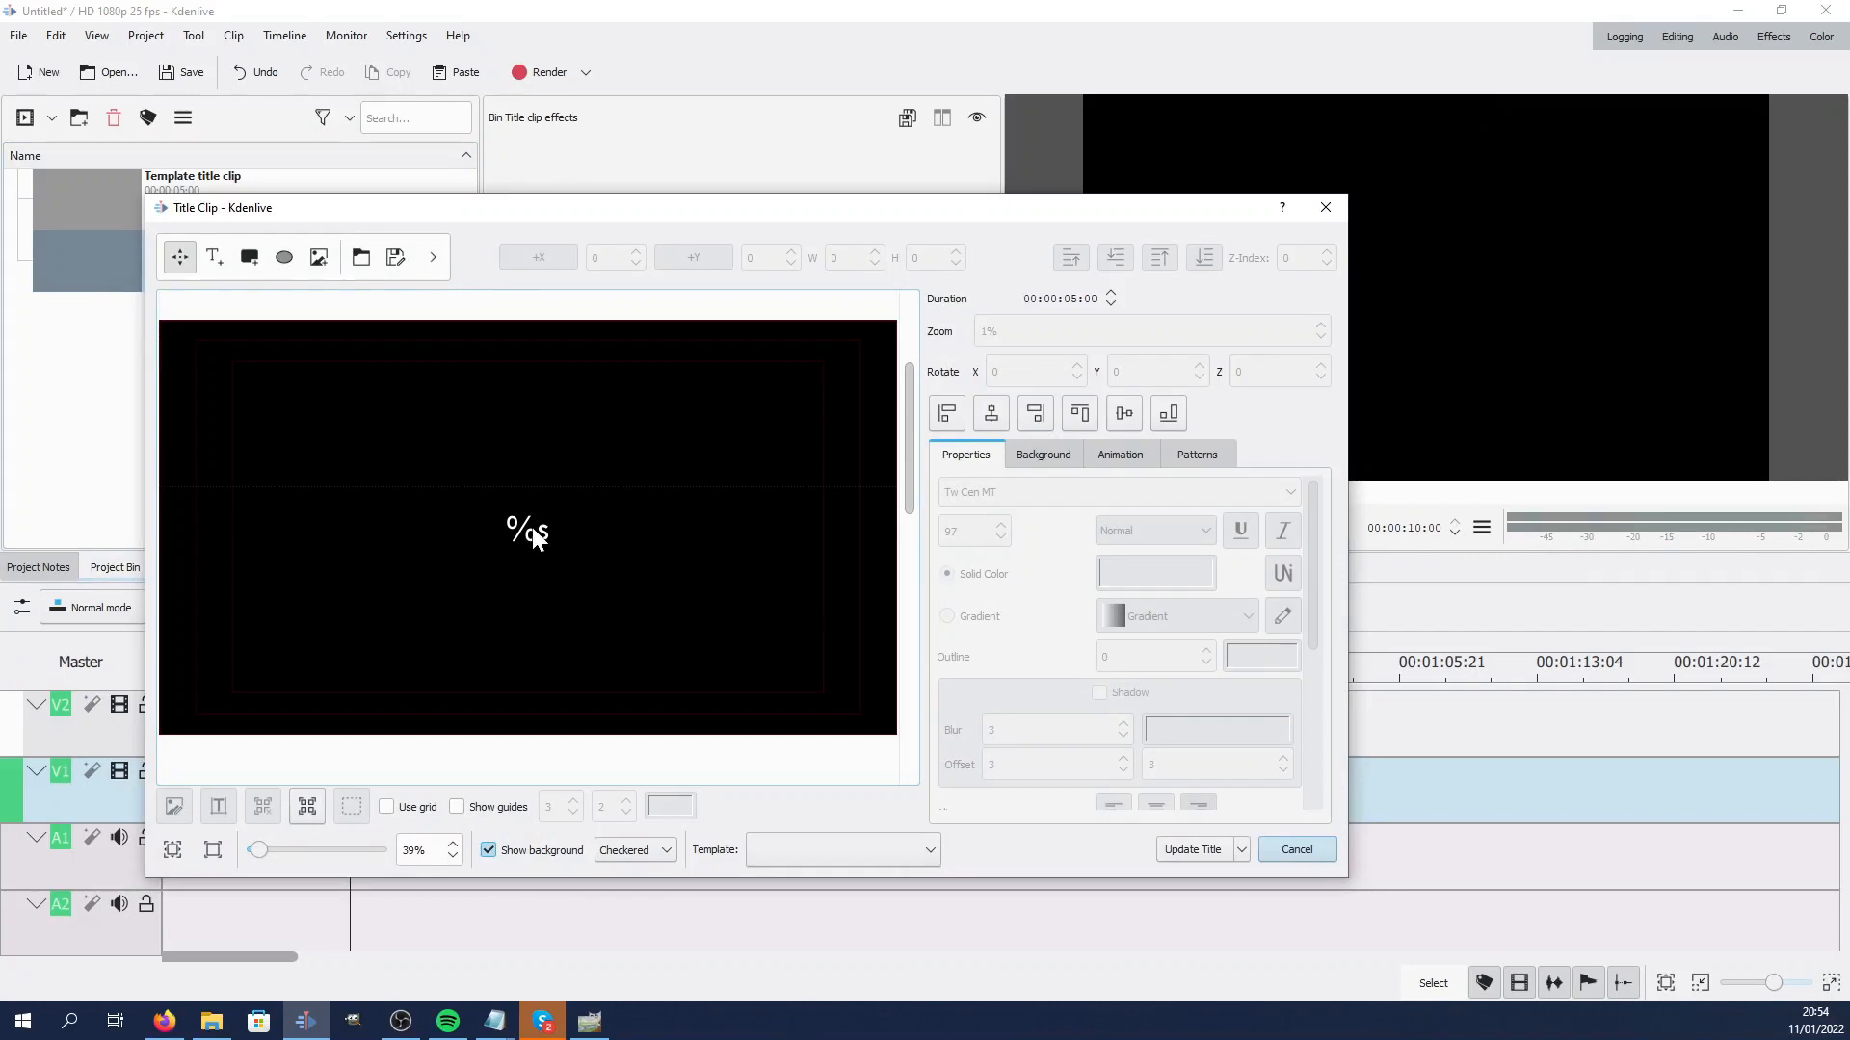
left_click(528, 525)
left_click_drag(1318, 581, 1302, 724)
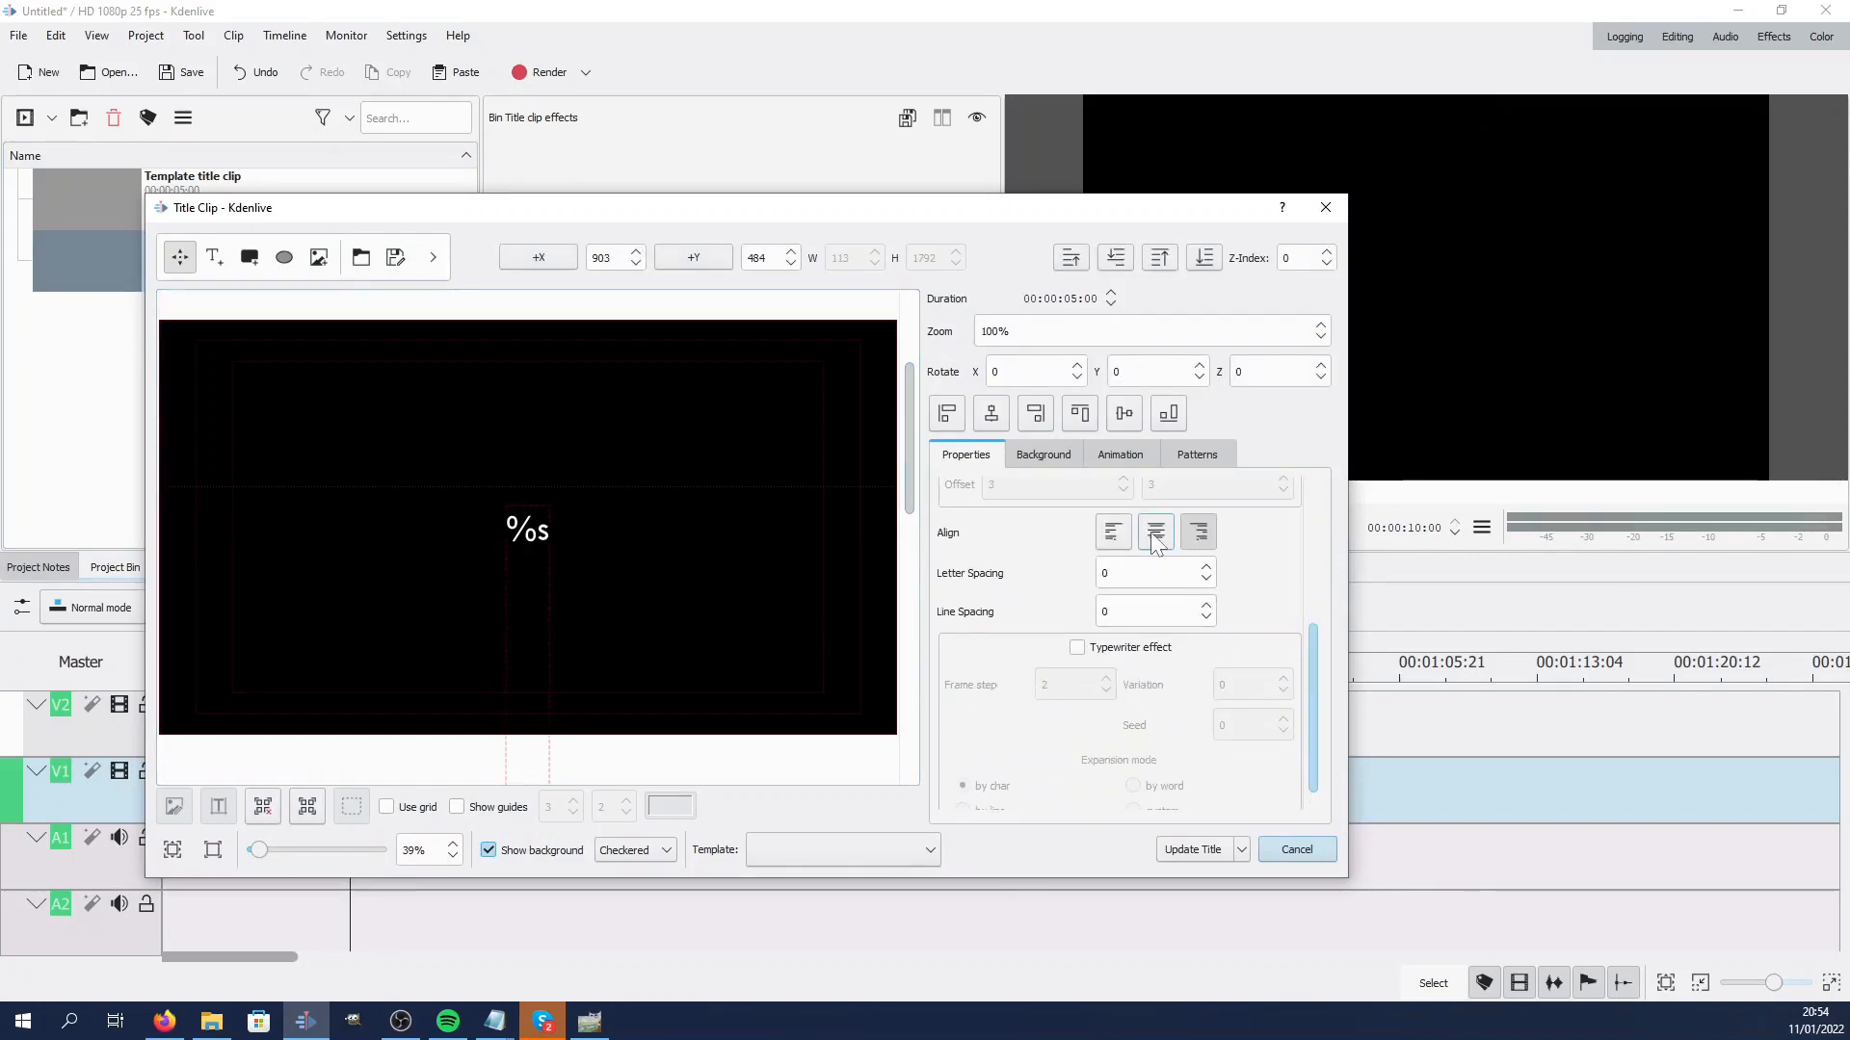
left_click(1156, 533)
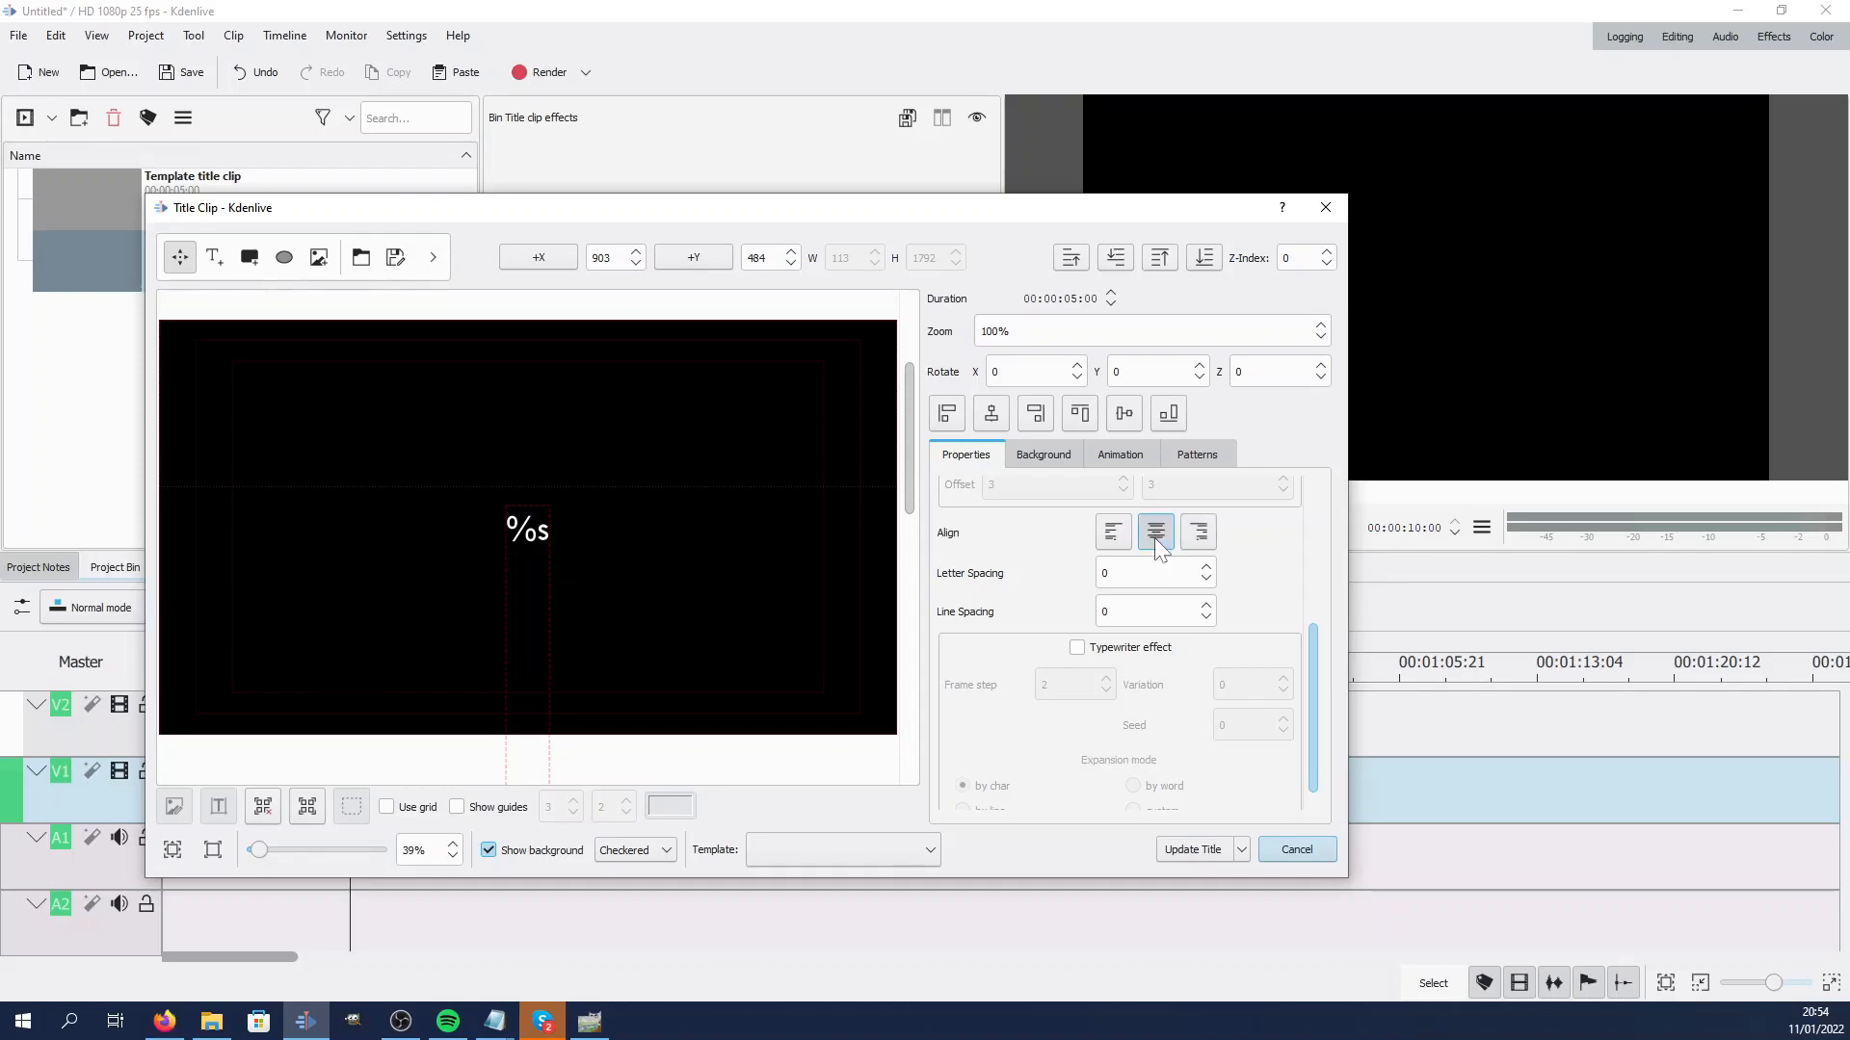
left_click(395, 257)
left_click(540, 472)
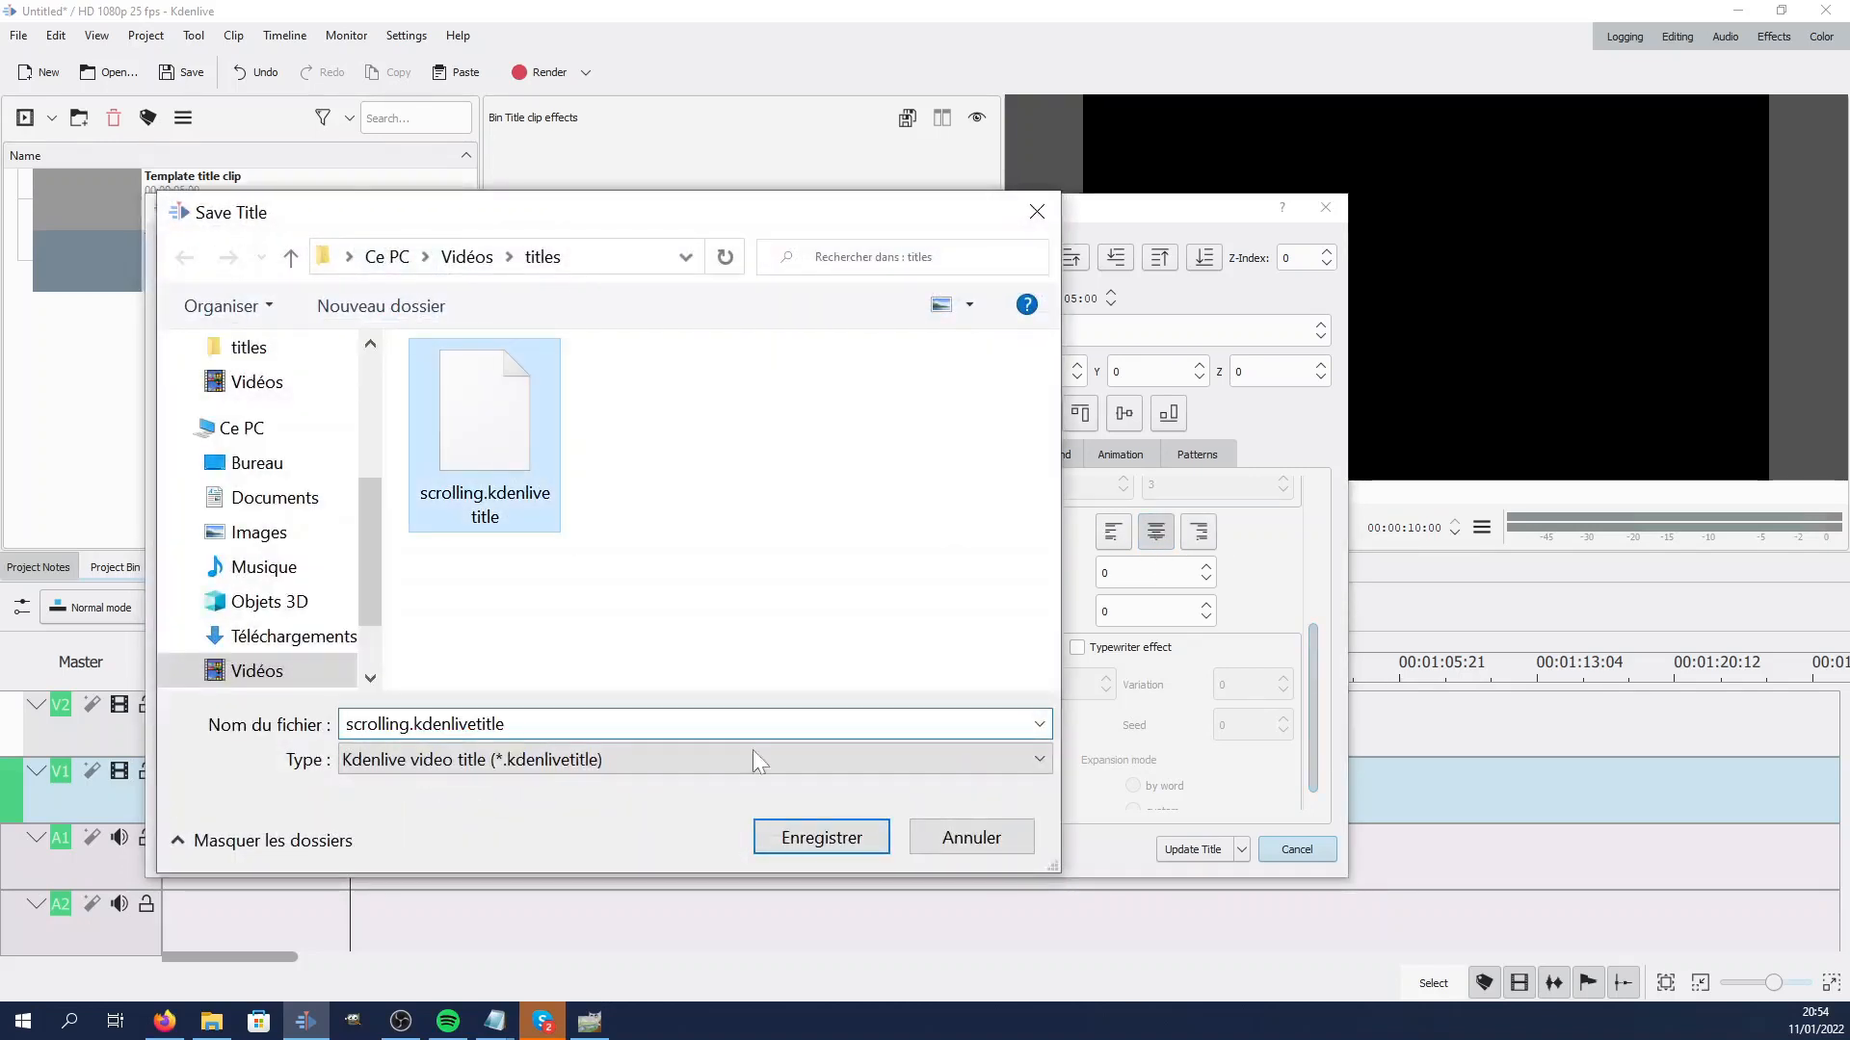
left_click(862, 834)
left_click(967, 522)
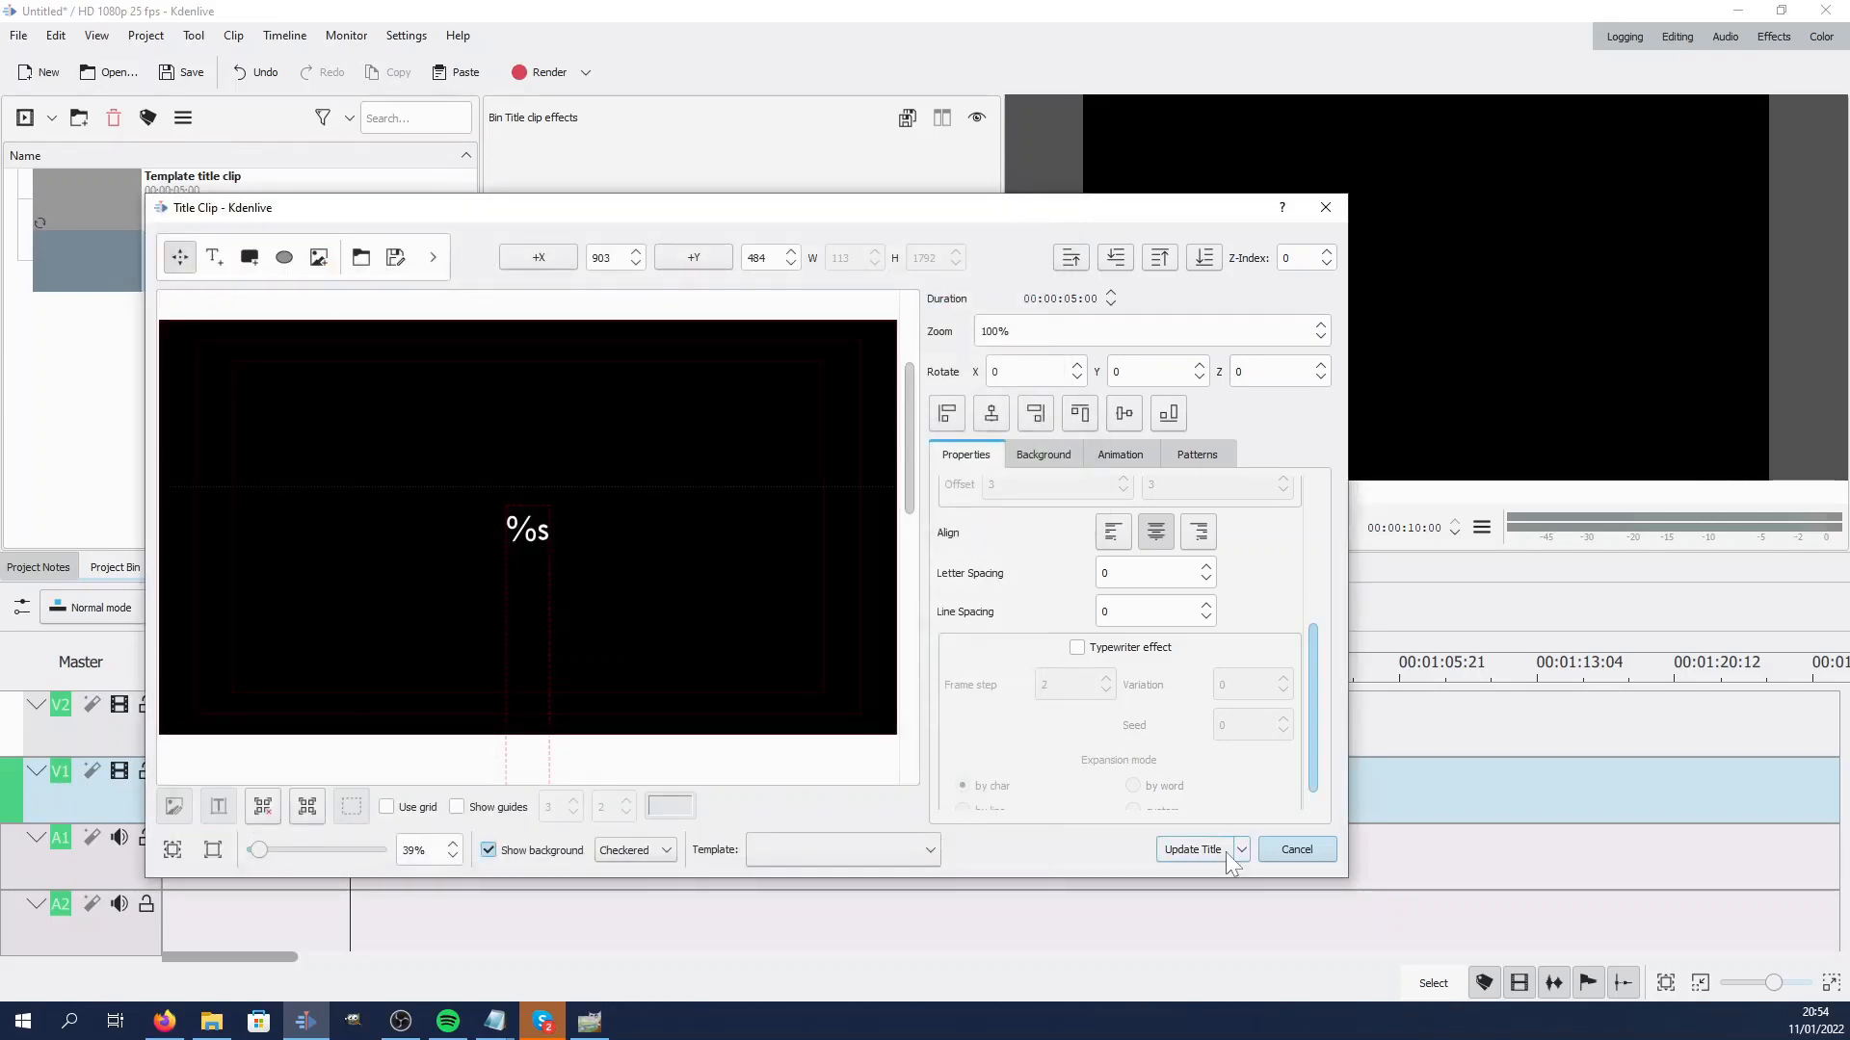
left_click(1291, 852)
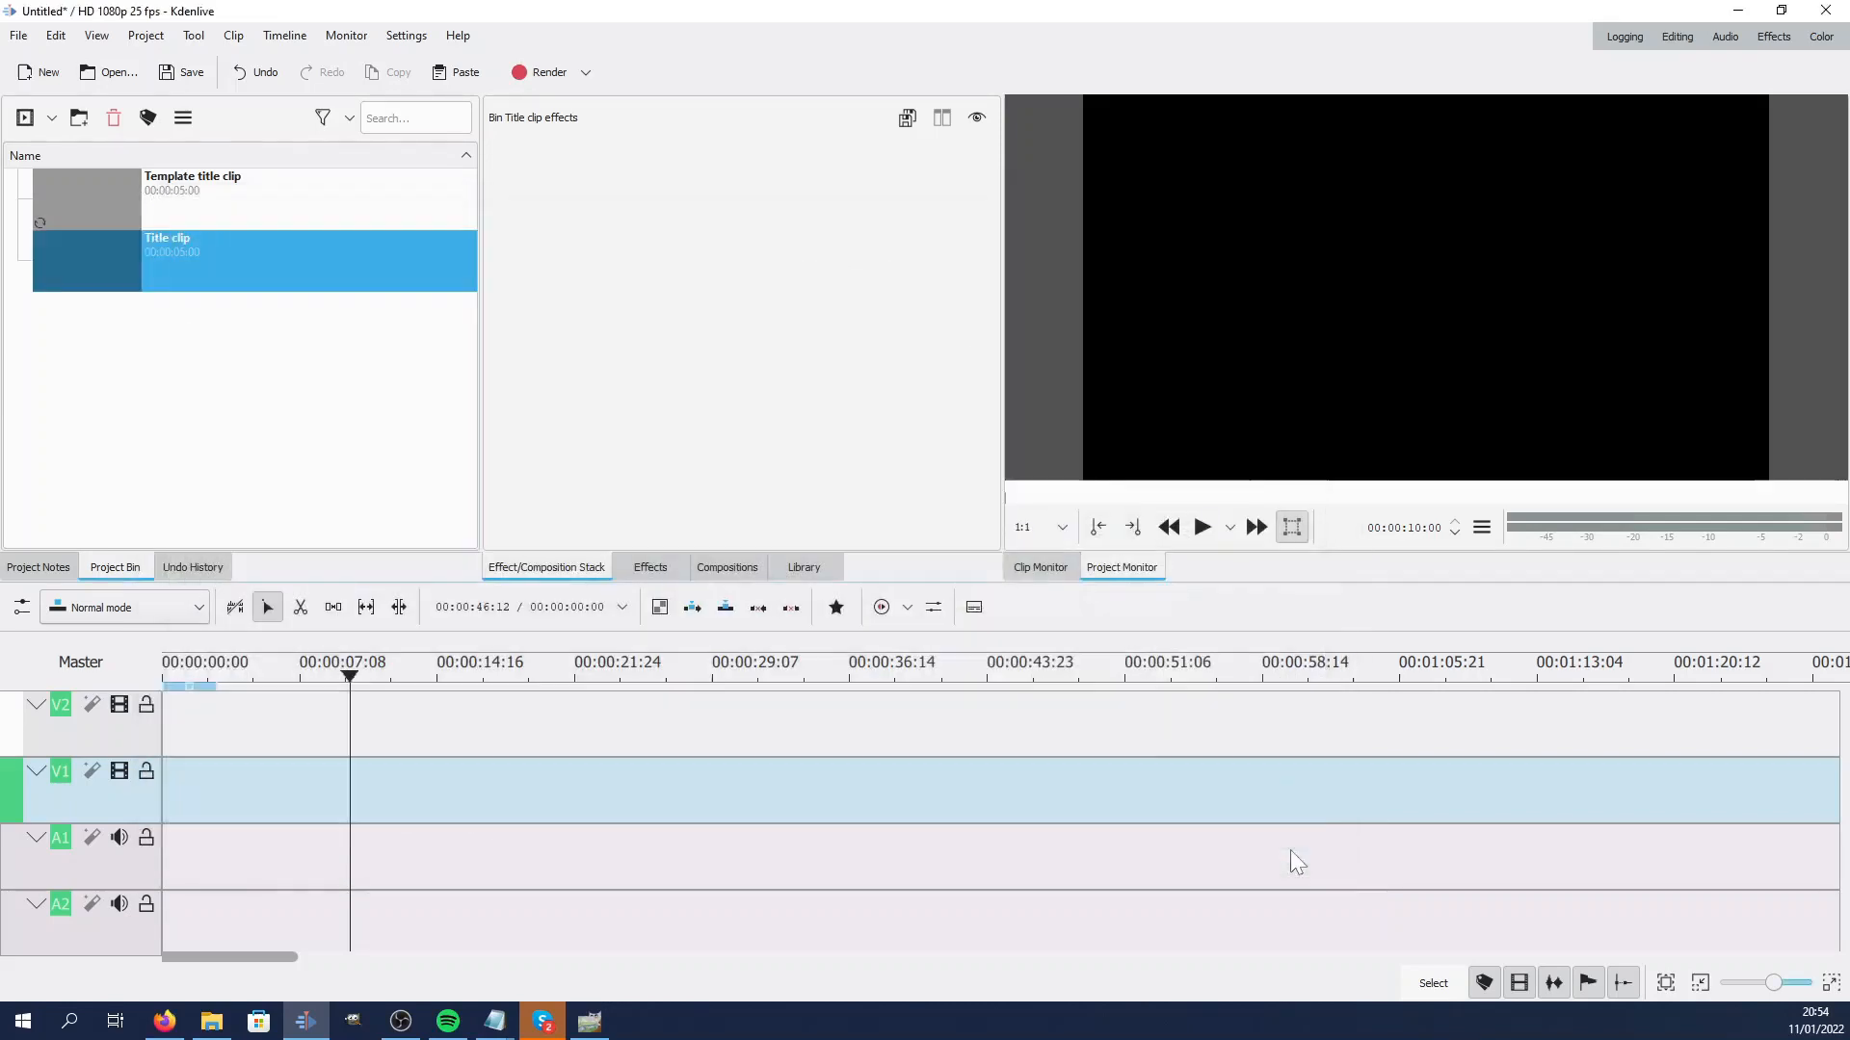
Preview the template title clip again and place it at the start of track V1
left_click(81, 210)
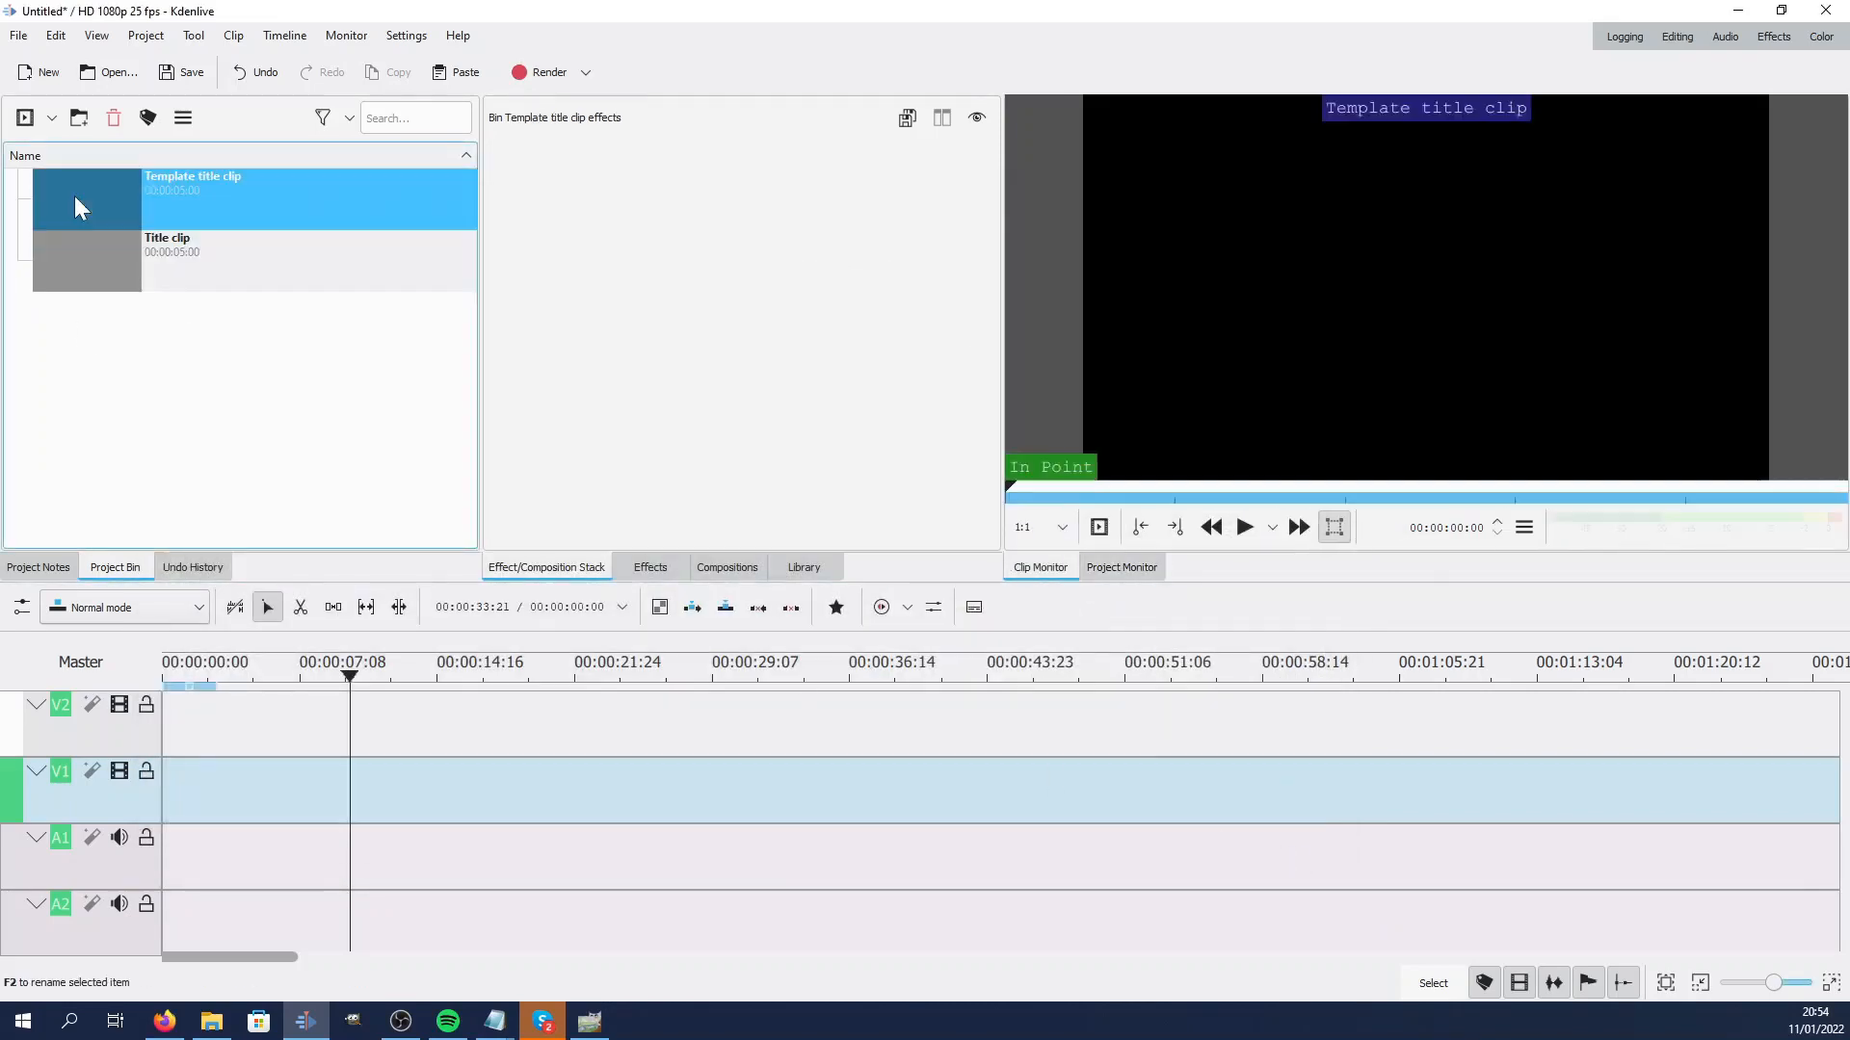
left_click(1247, 532)
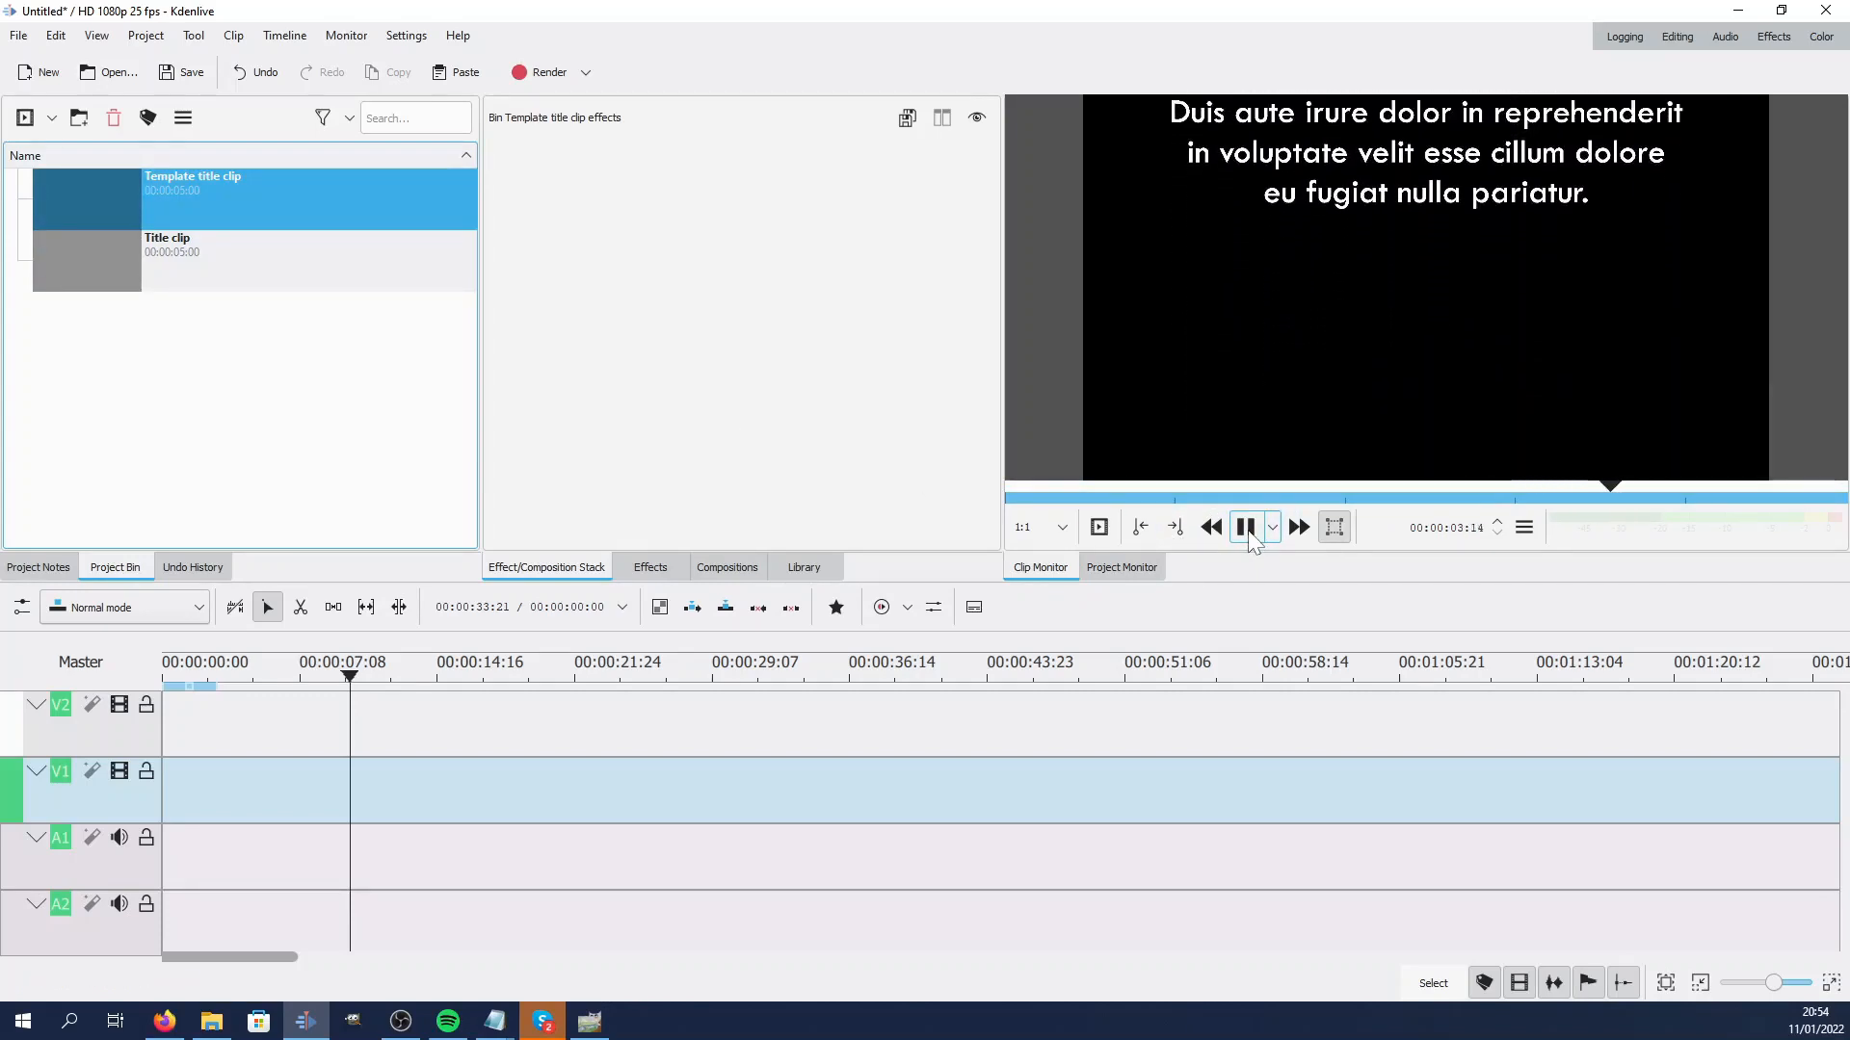
left_click(1247, 529)
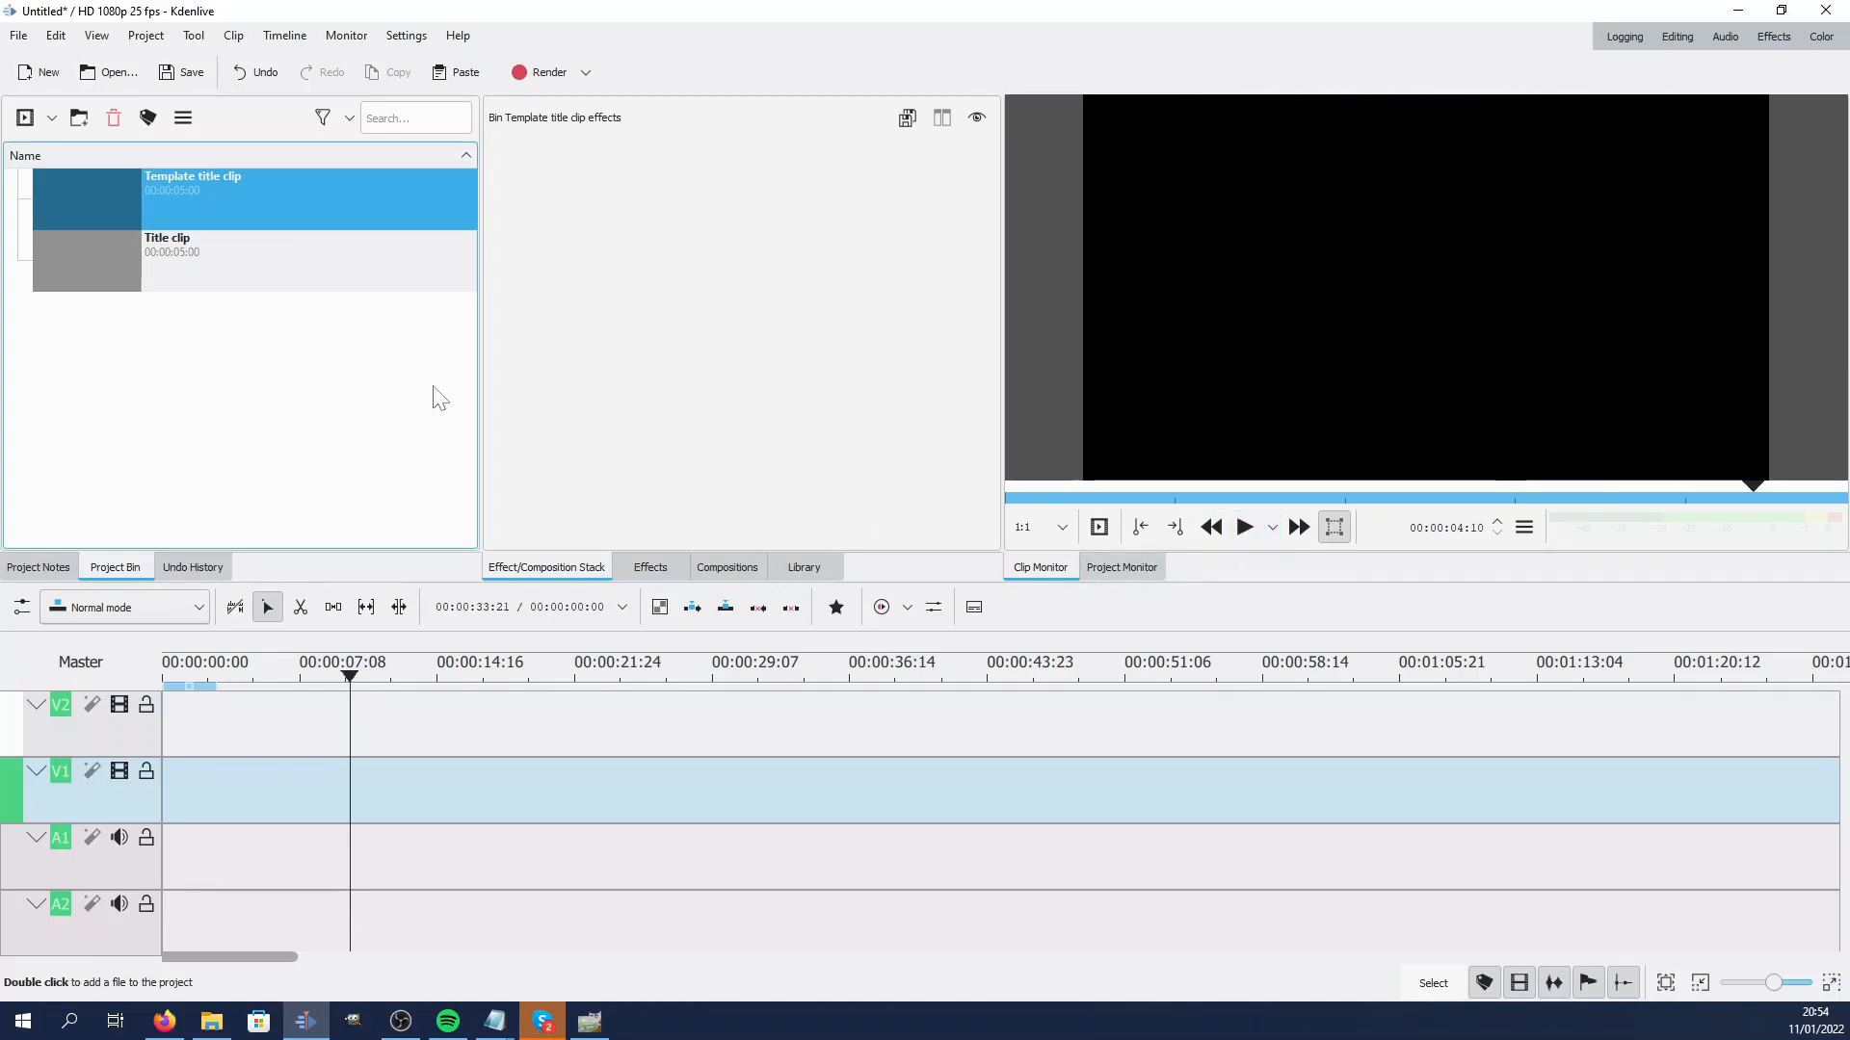
left_click_drag(108, 196, 160, 798)
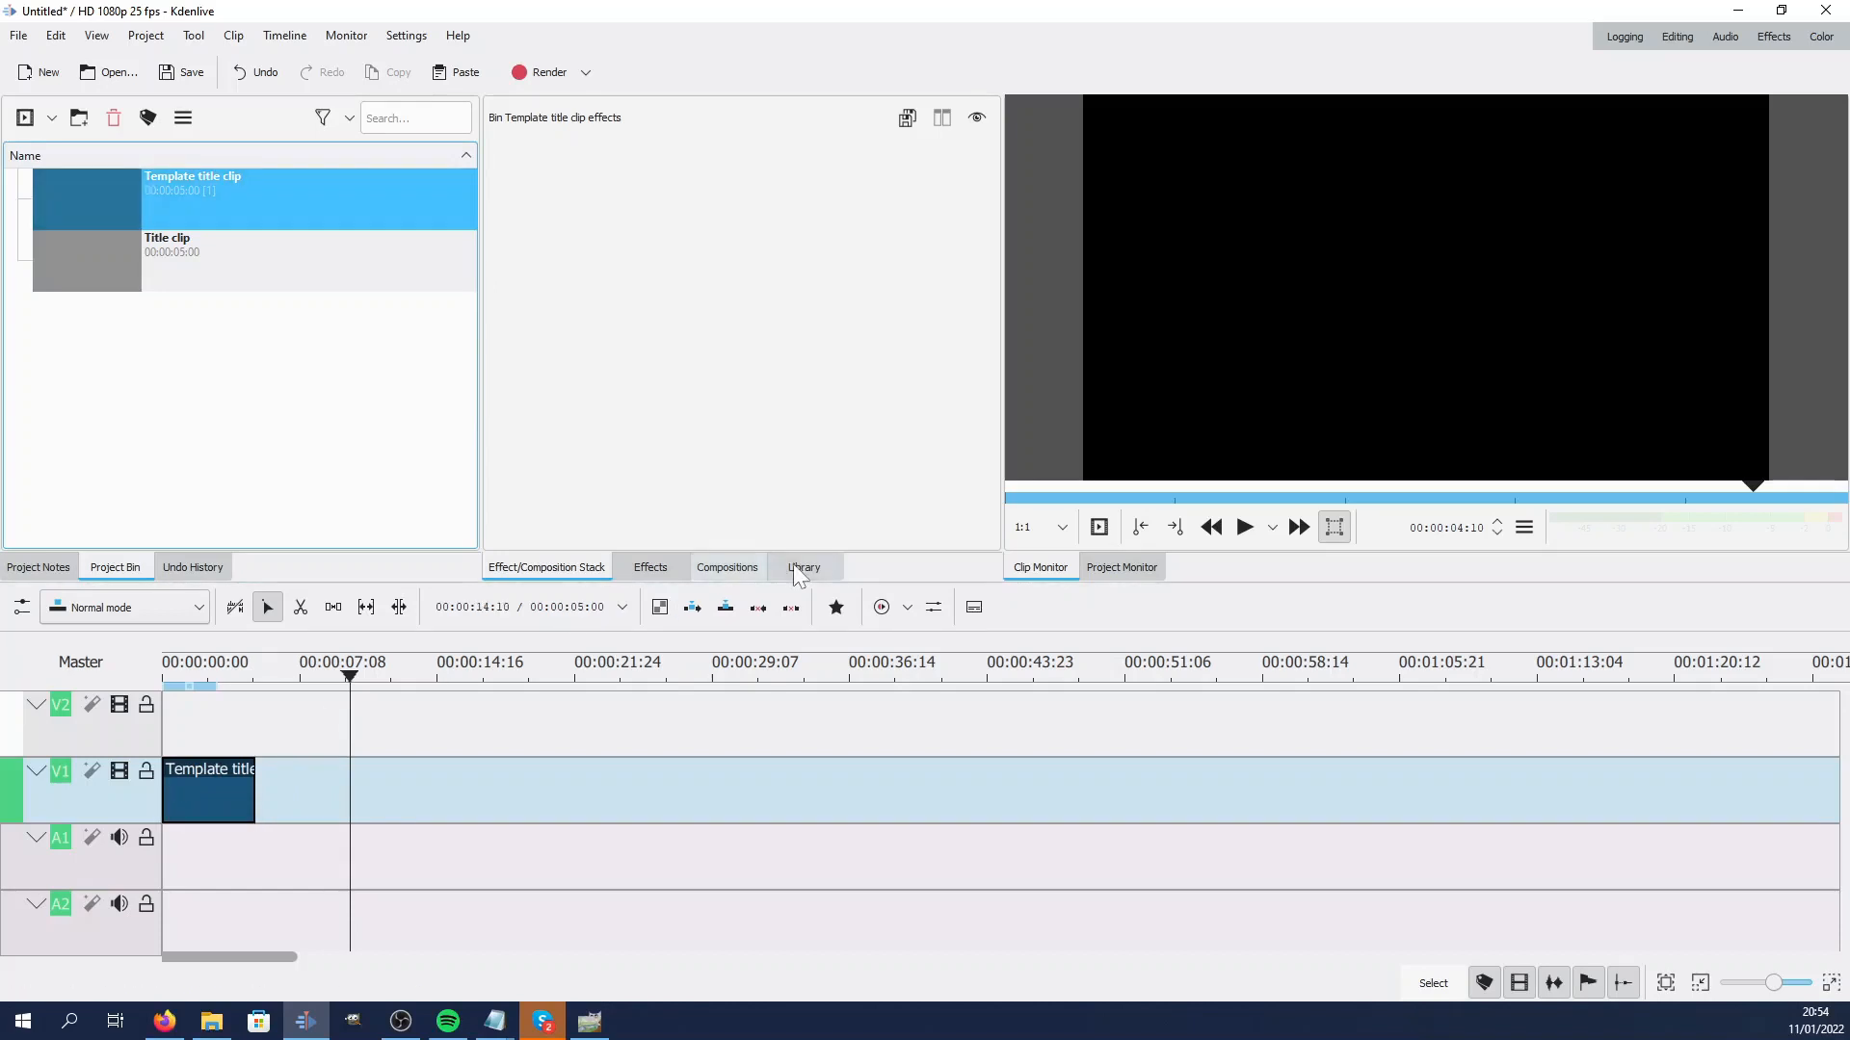
Search the effects list for corn
left_click(661, 570)
left_click_drag(536, 157, 487, 157)
key("BackSpace")
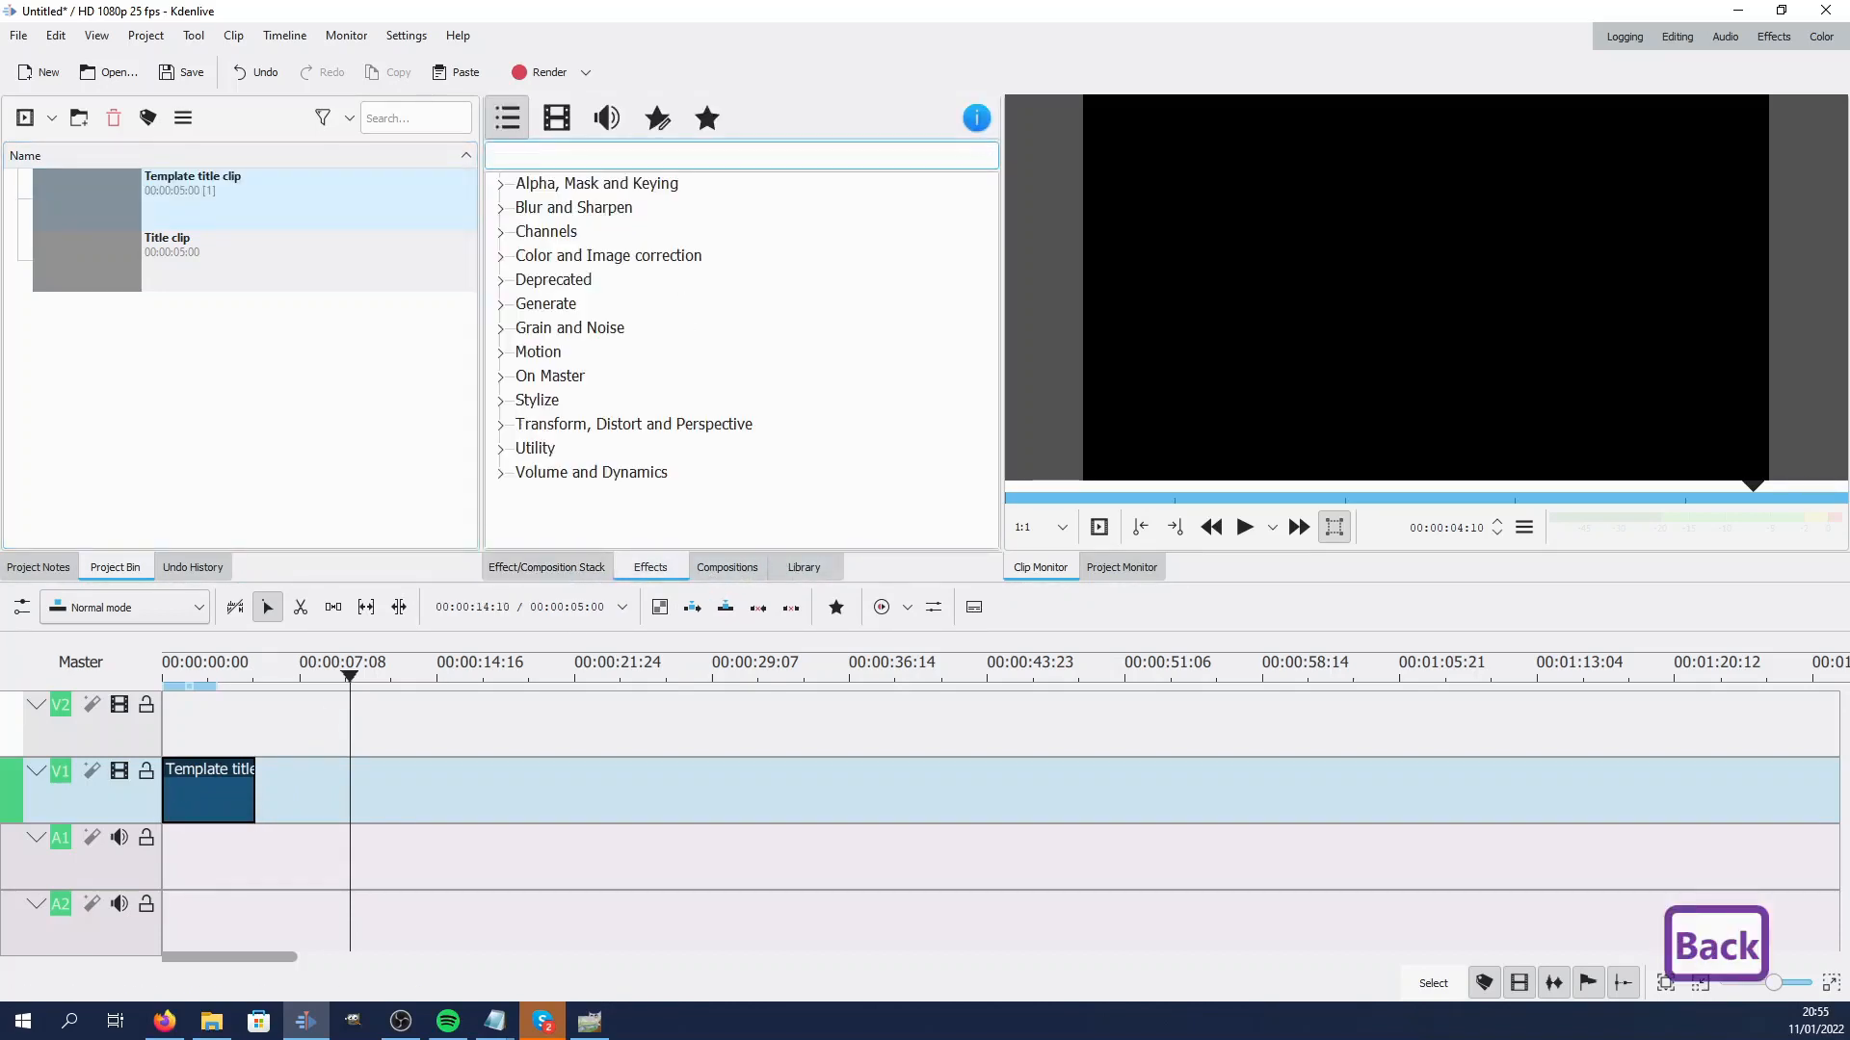
type("corne")
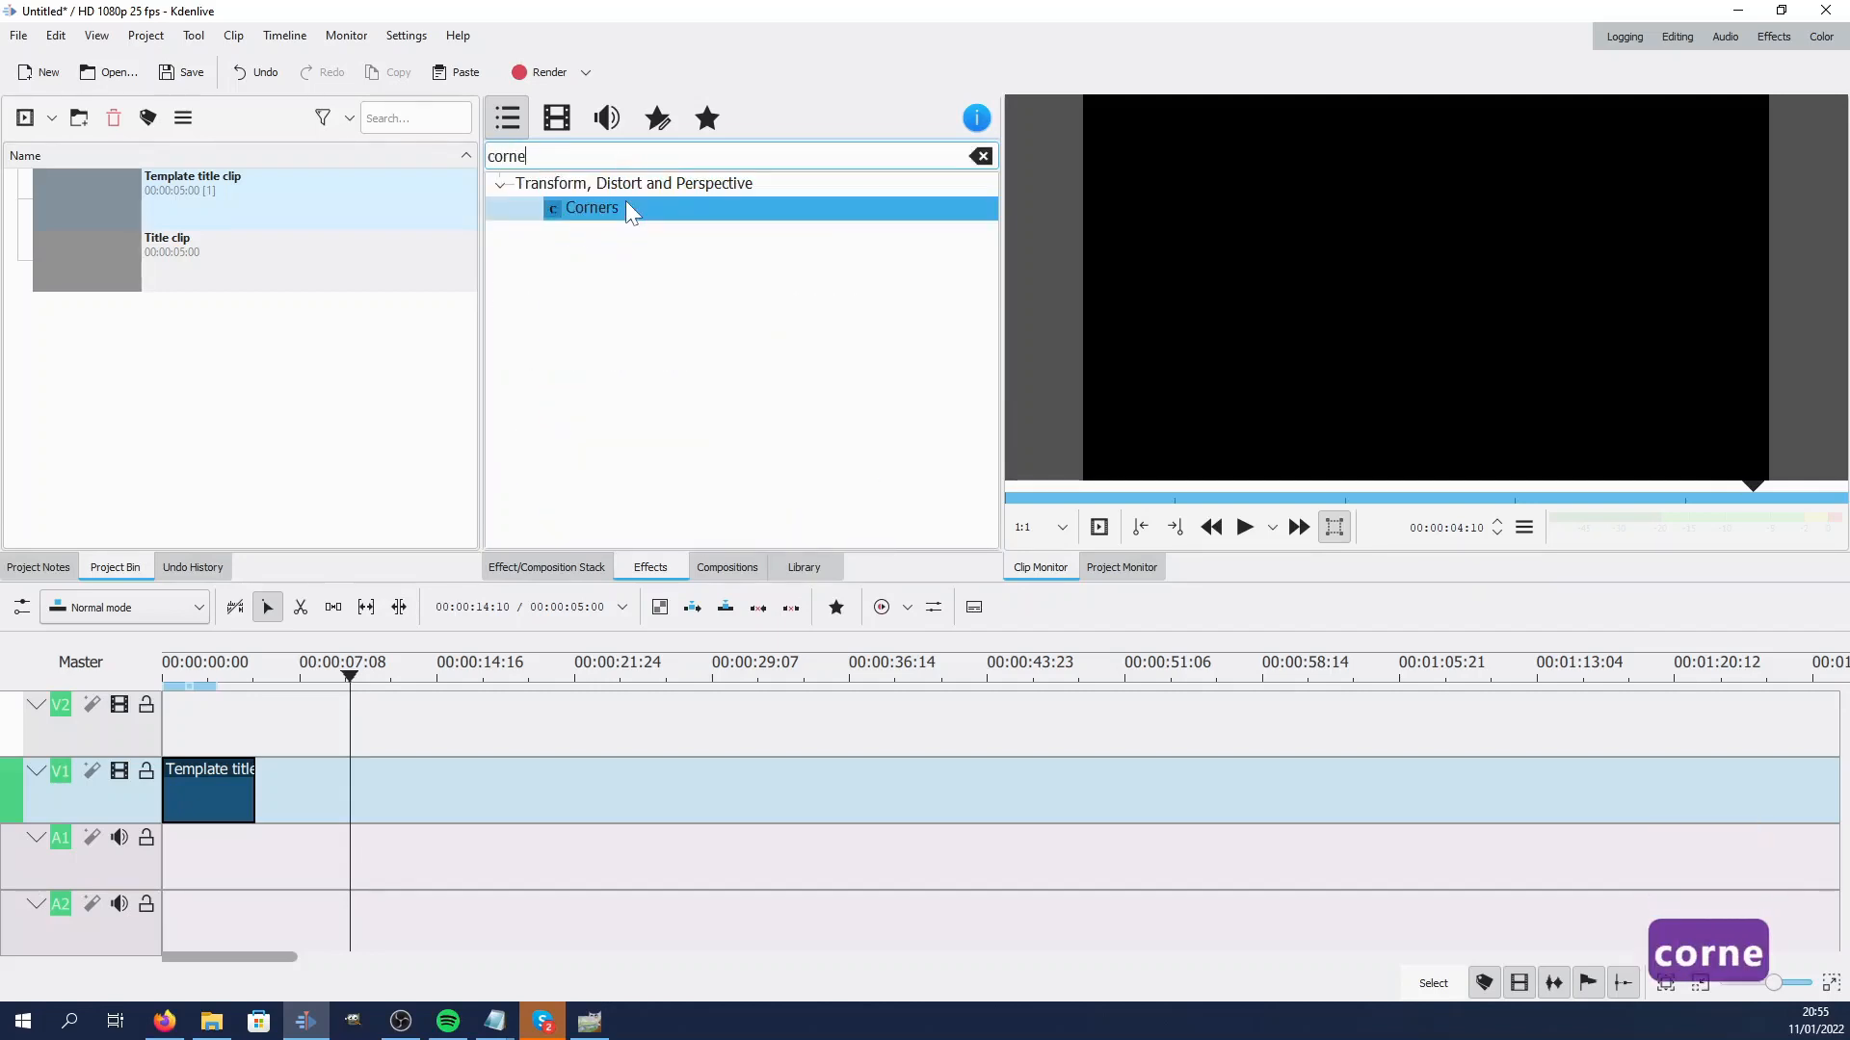
Apply the Corners effect from the search results to the template title clip on track V1 and select it
left_click_drag(562, 207, 341, 696)
left_click_drag(218, 807, 218, 807)
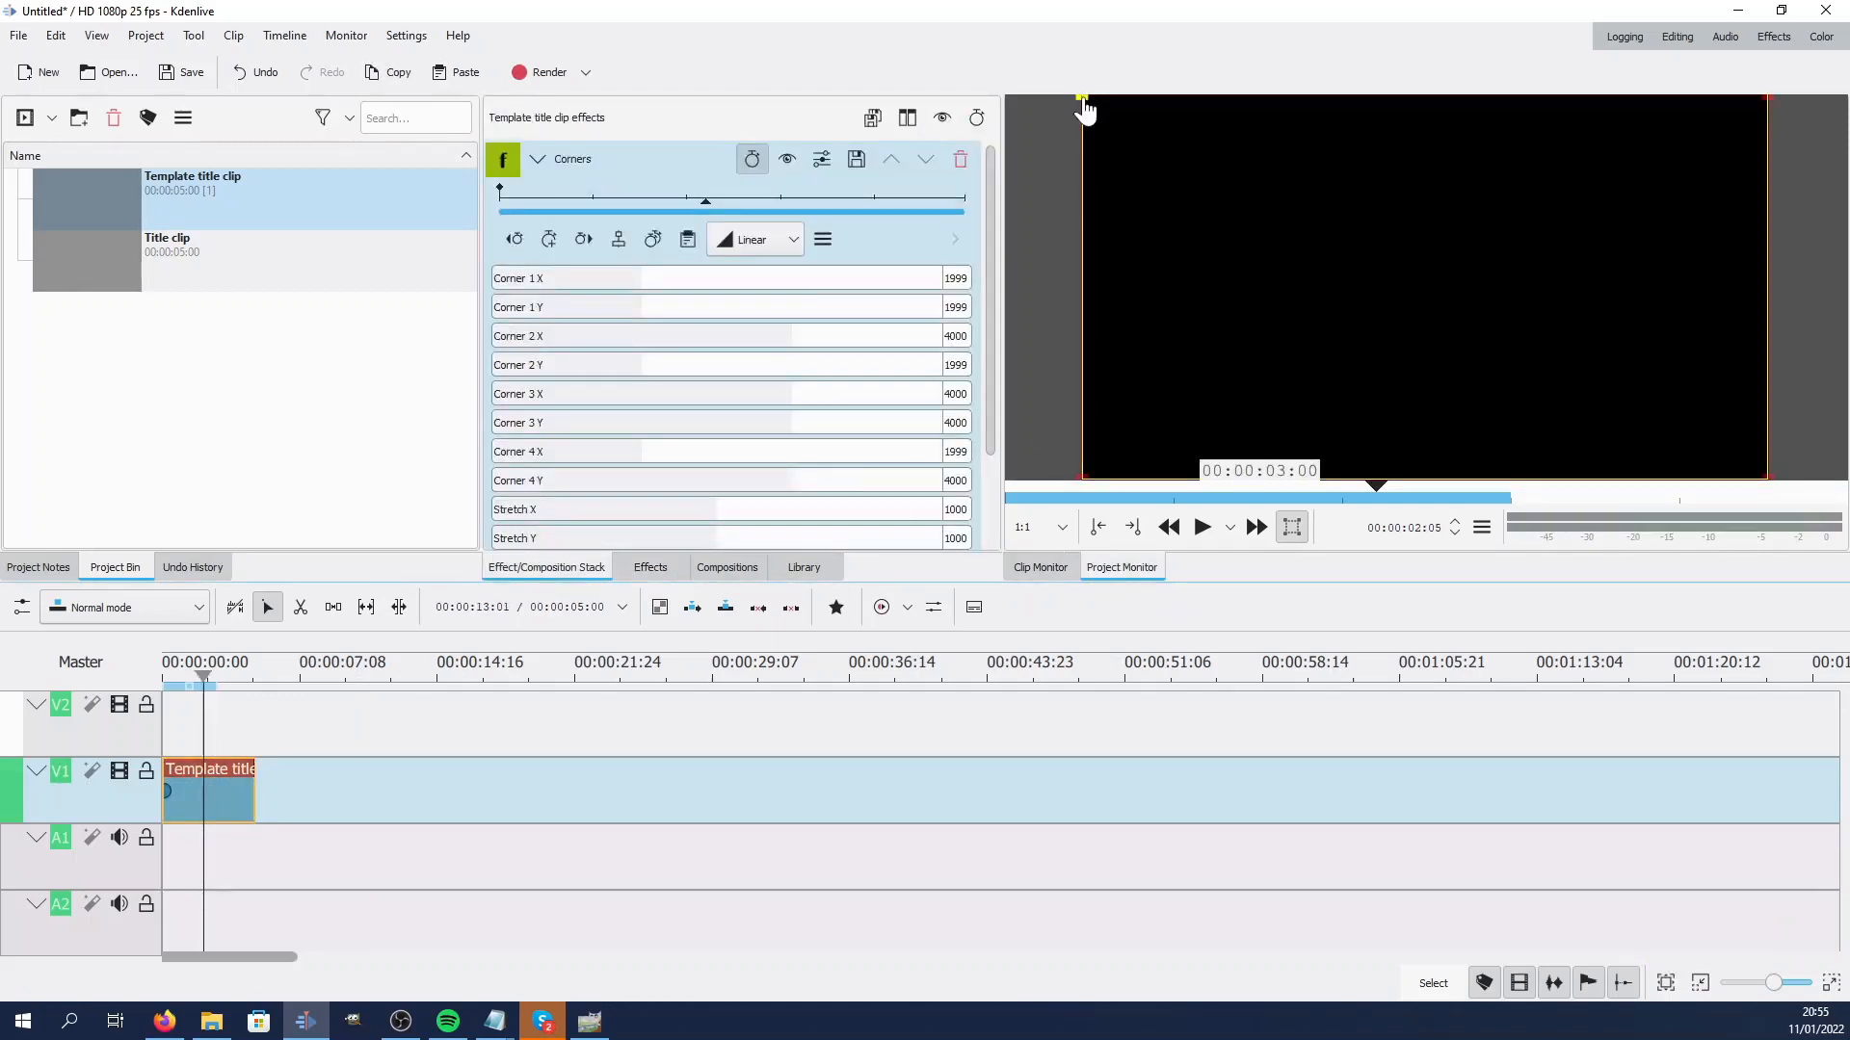
Drag the Corners effect's top two corners inward in the monitor to taper the text into perspective
left_click_drag(1257, 108, 1354, 99)
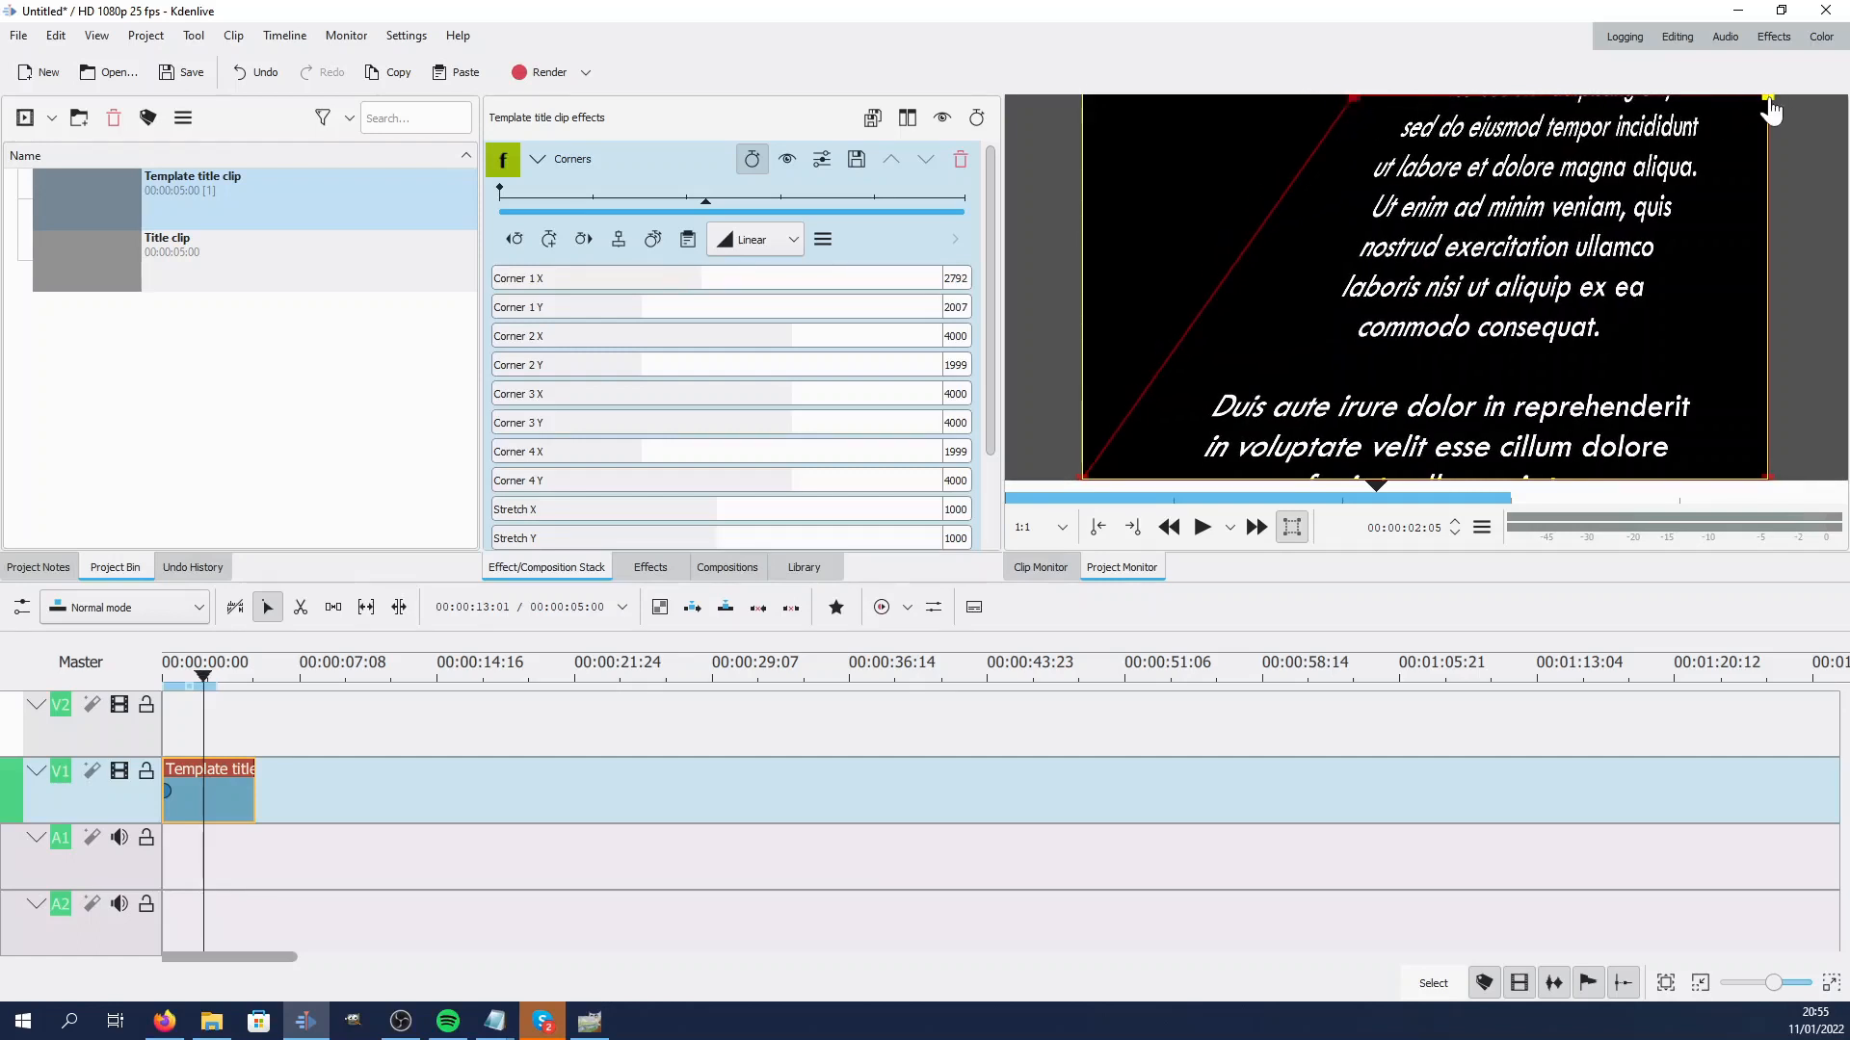
left_click_drag(1535, 108, 1446, 98)
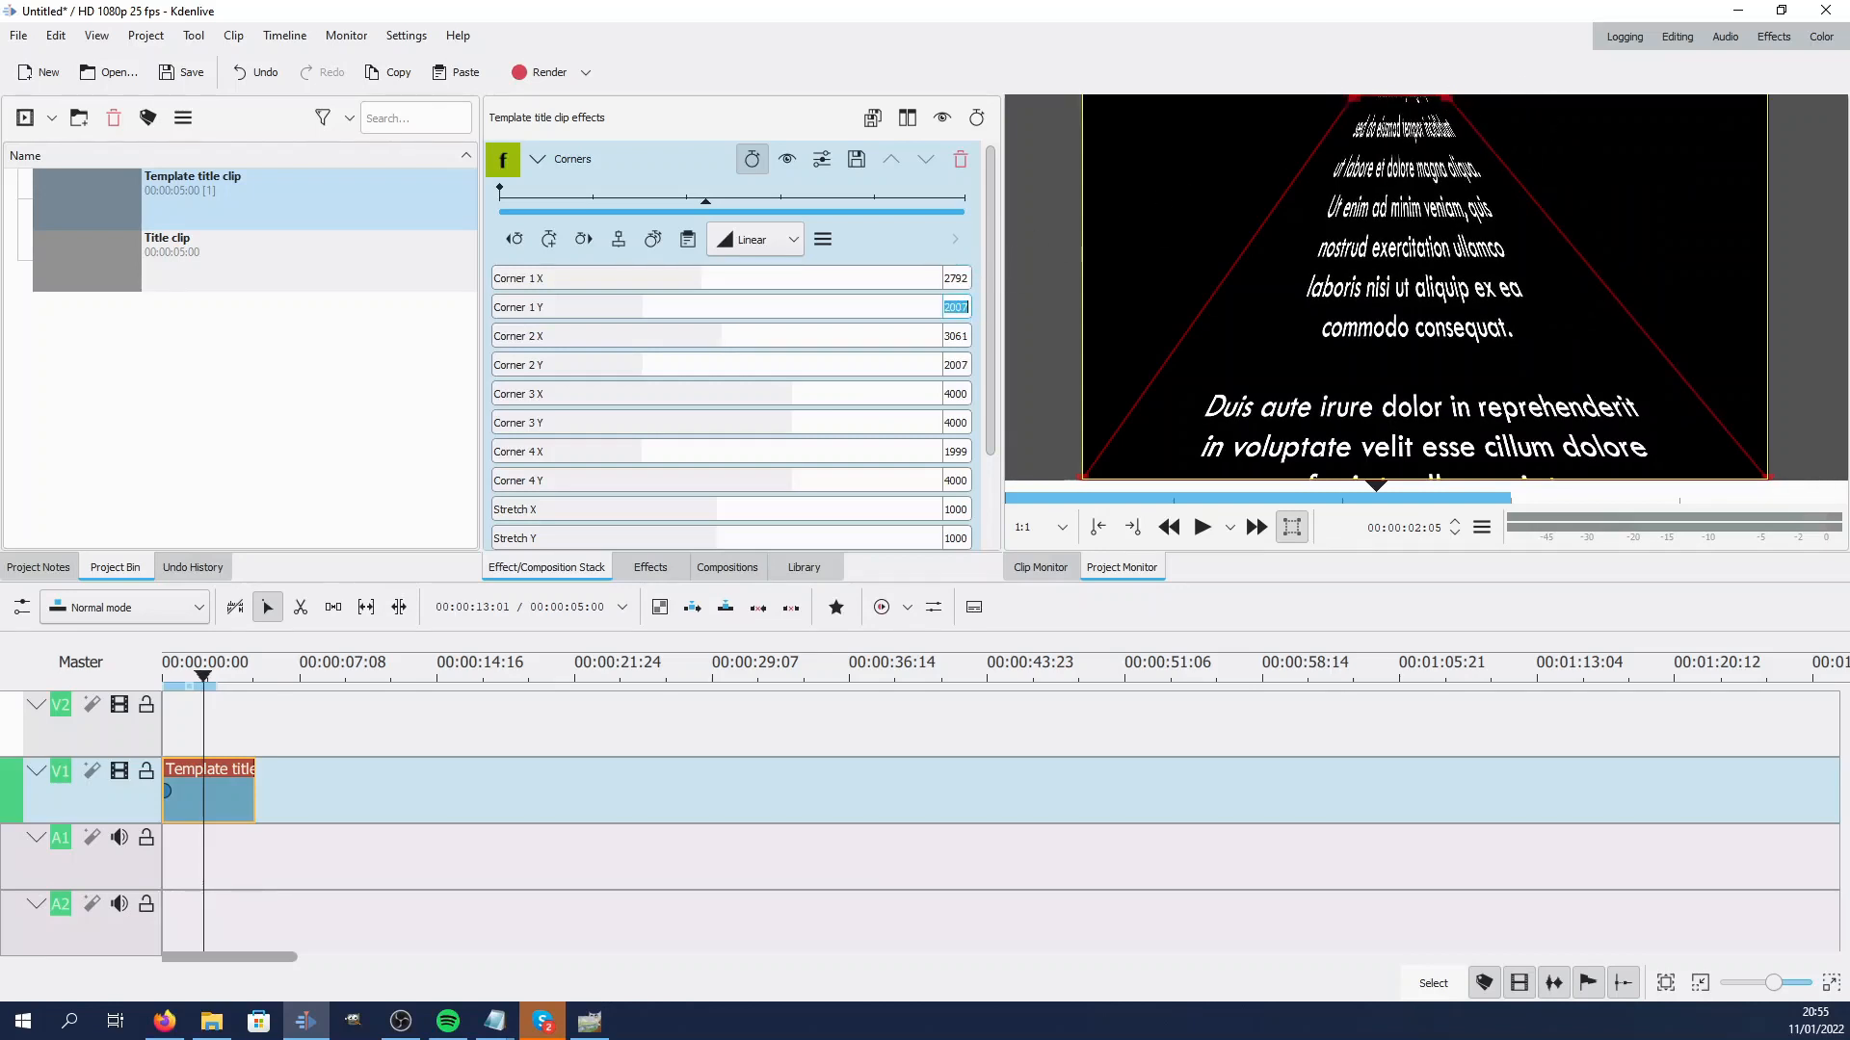
Set Corner 1 Y and Corner 2 Y to 1999, Corner 3 X to 4384 and Corner 4 X to 1512
type("1999")
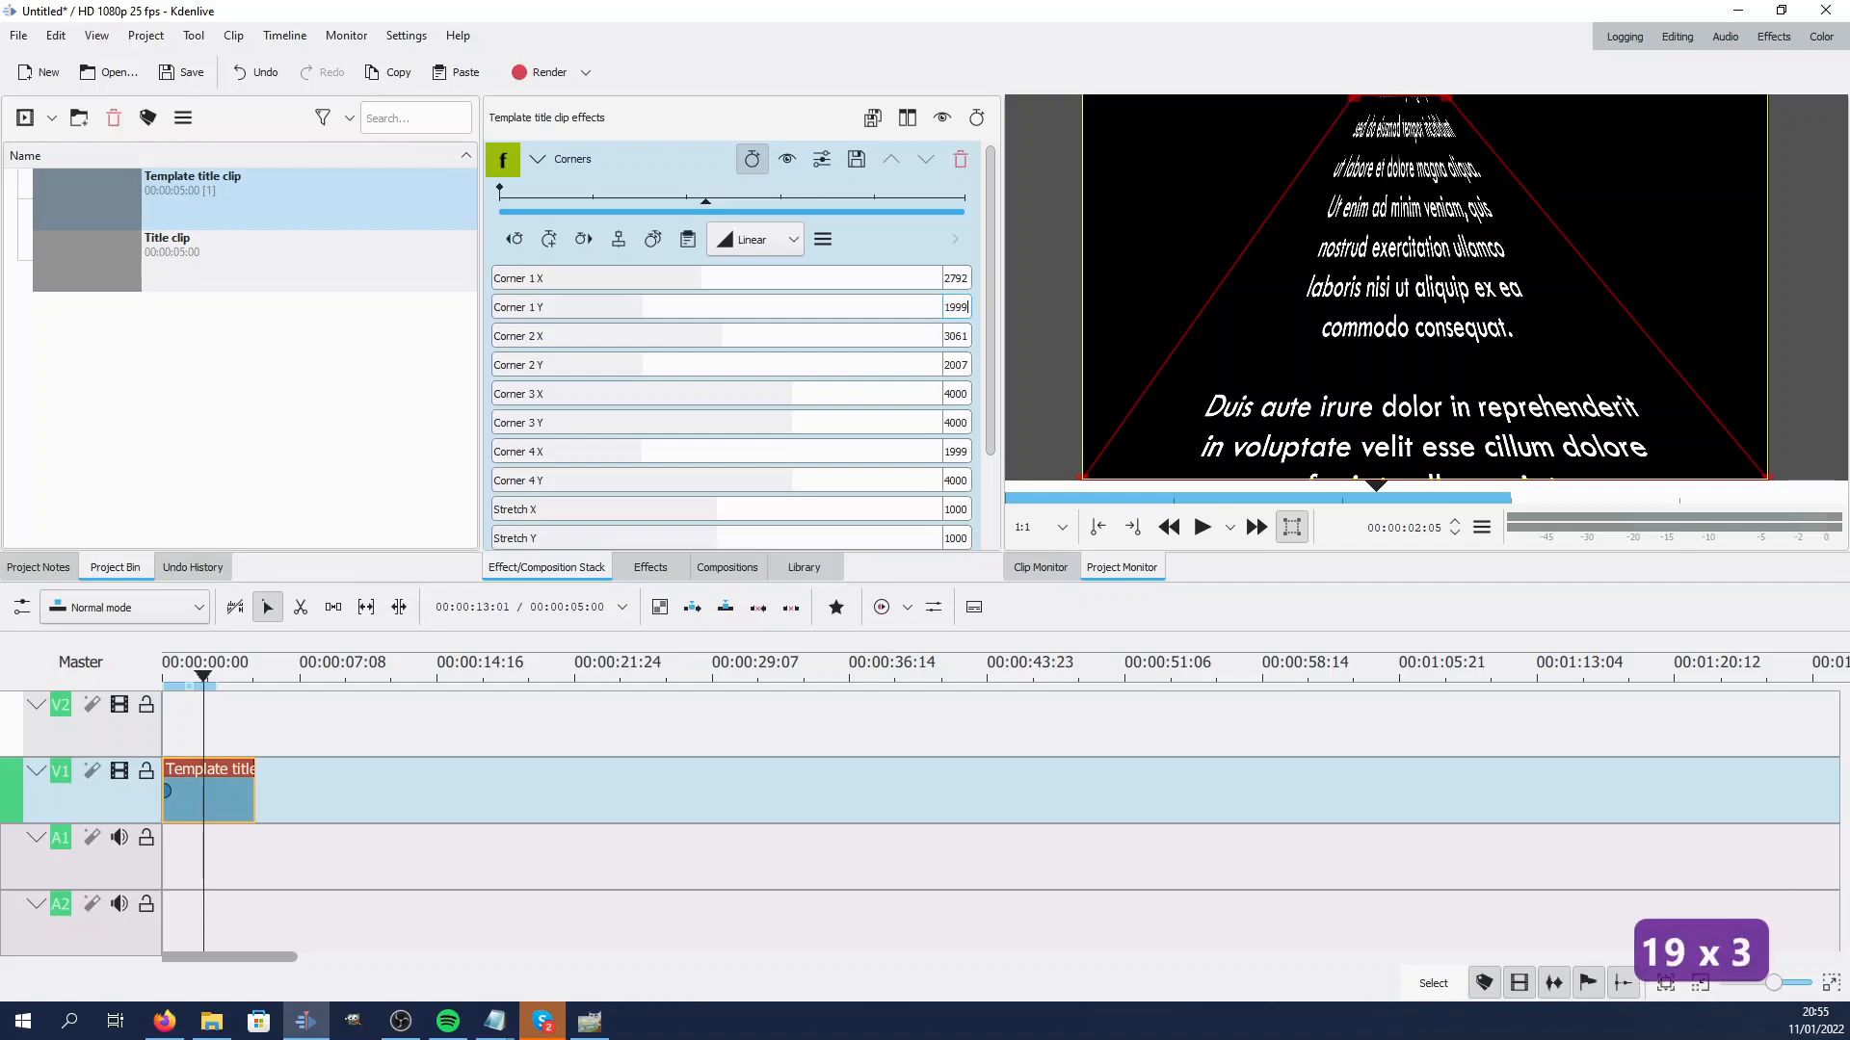
key("Return")
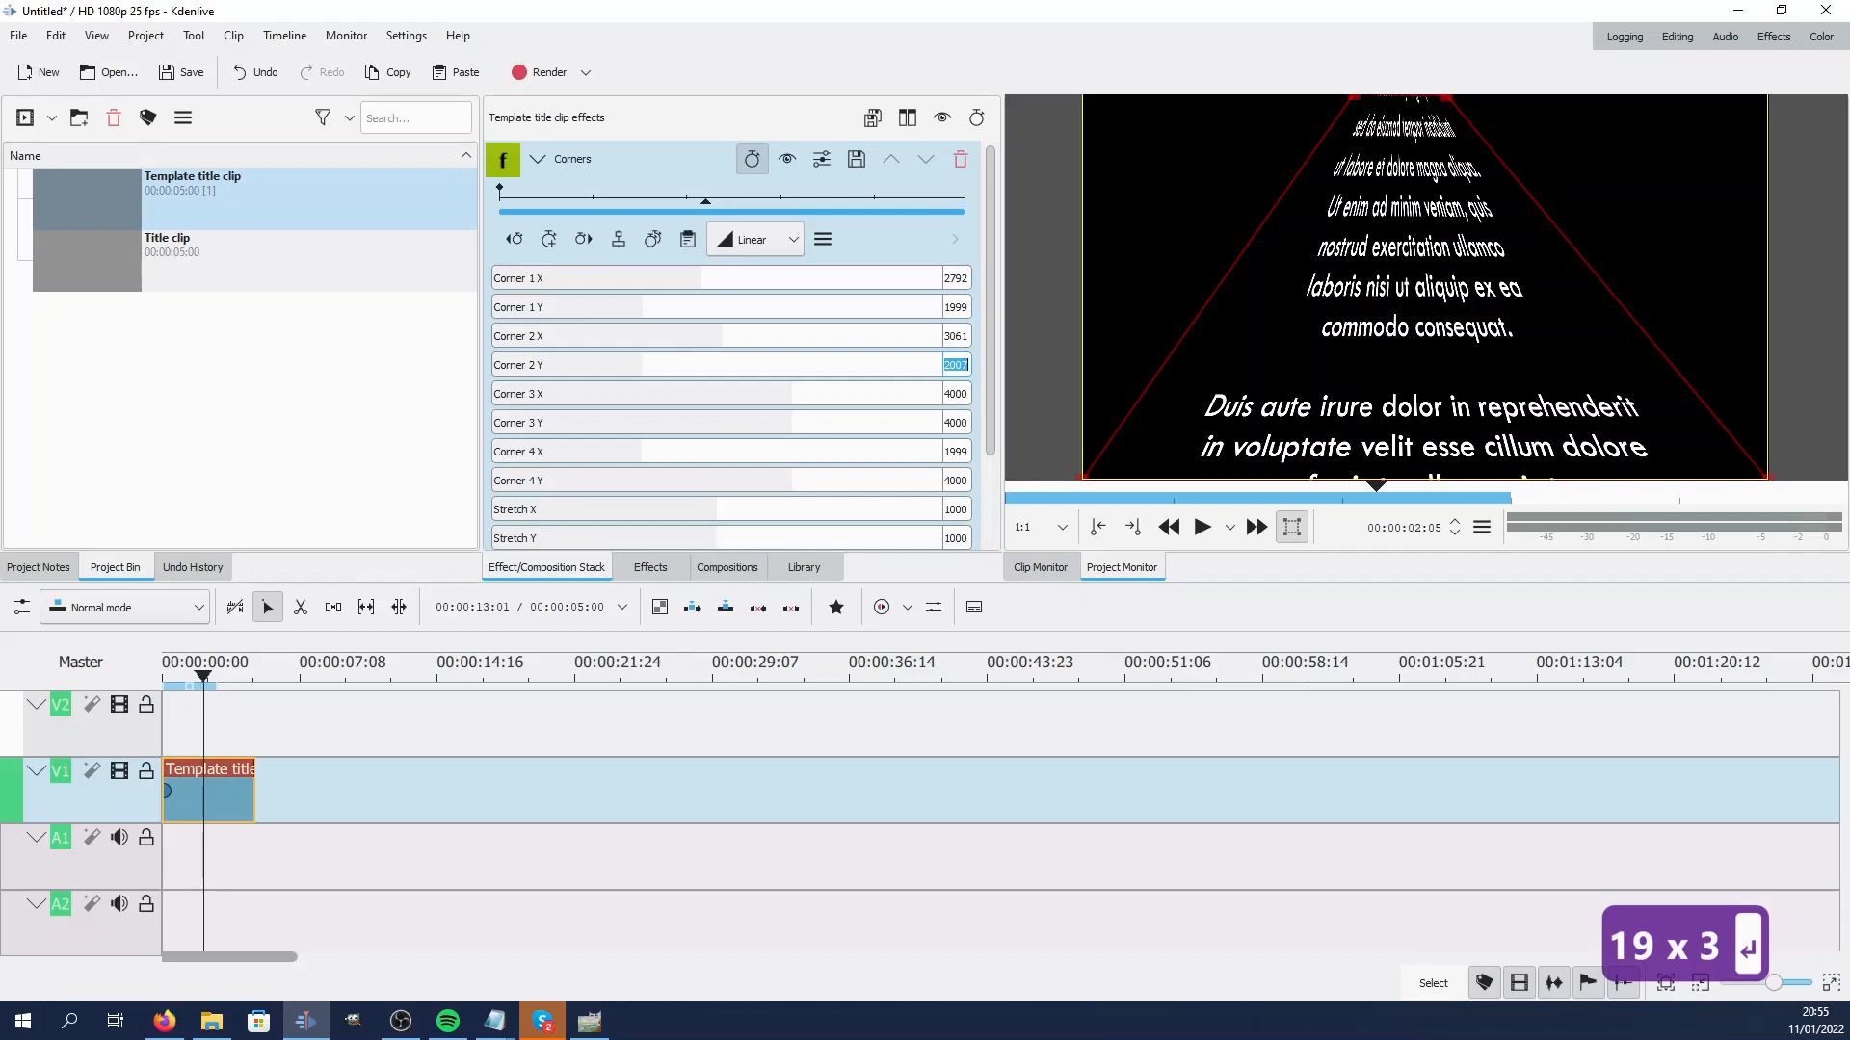
type("1999")
key("Return")
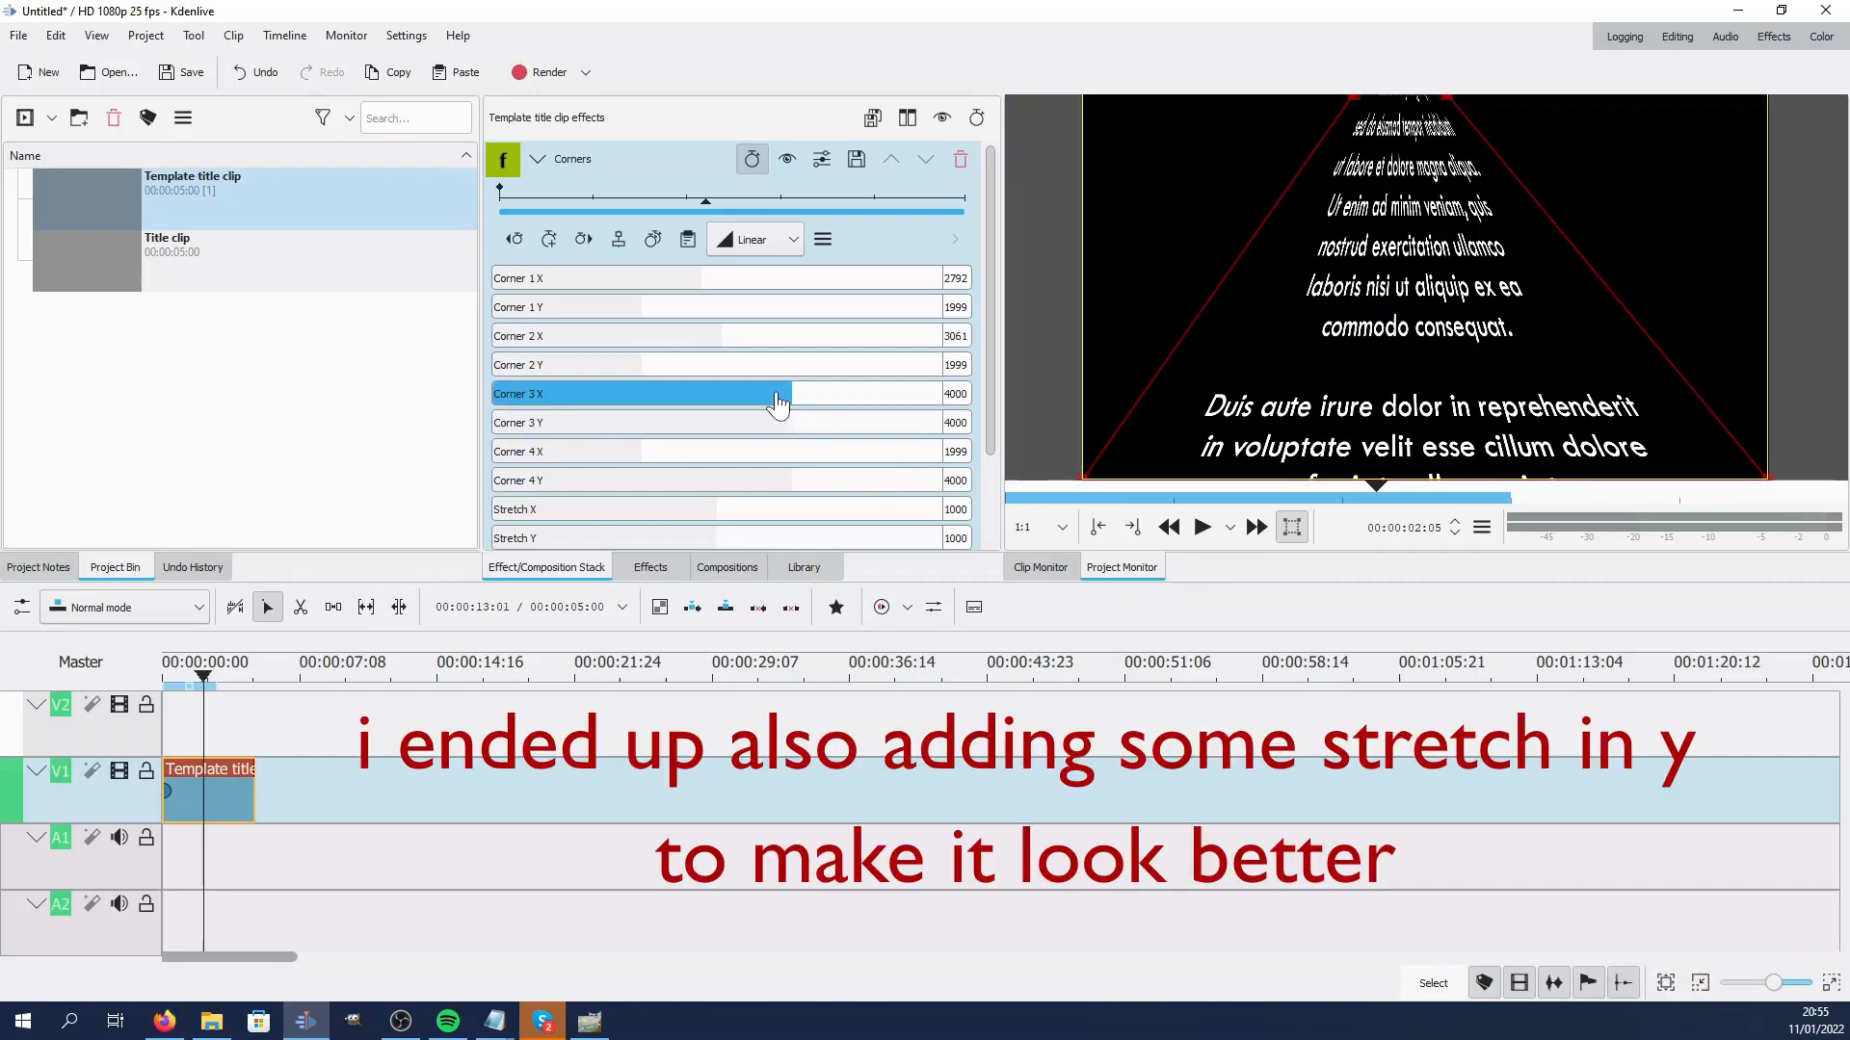
left_click(822, 394)
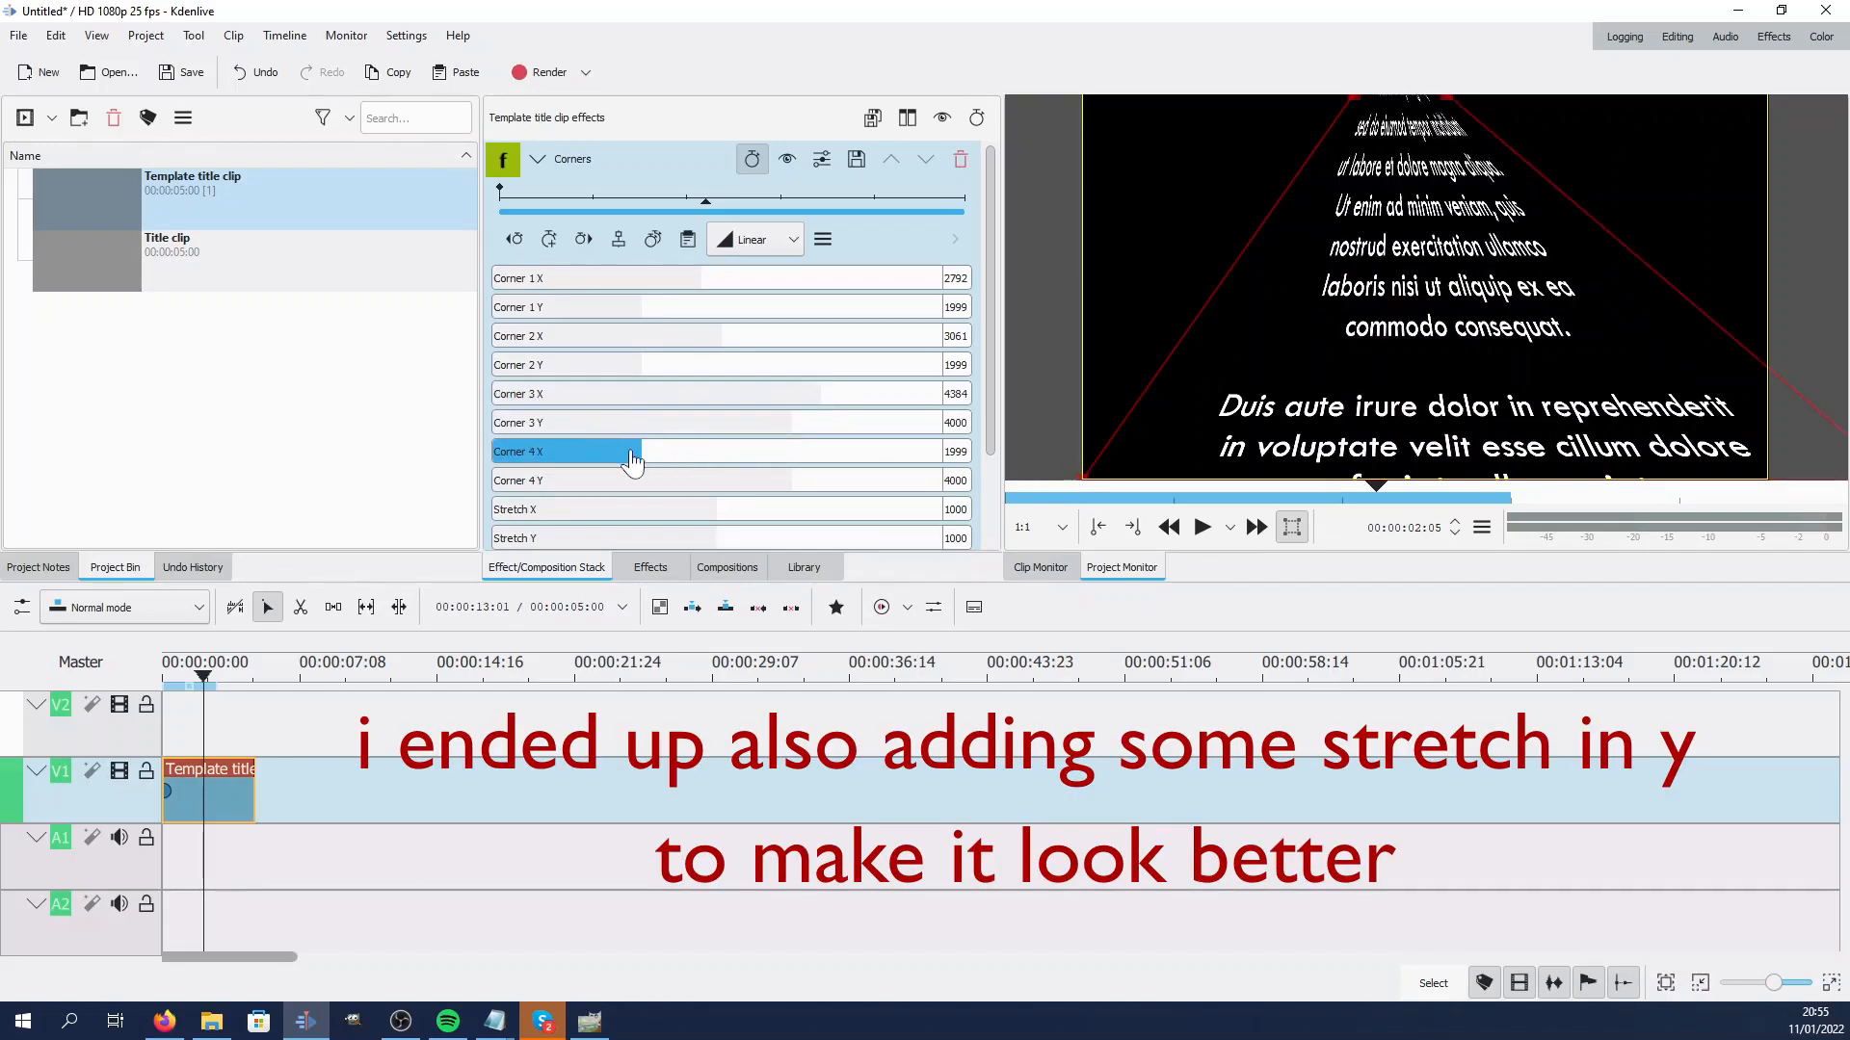
left_click(607, 453)
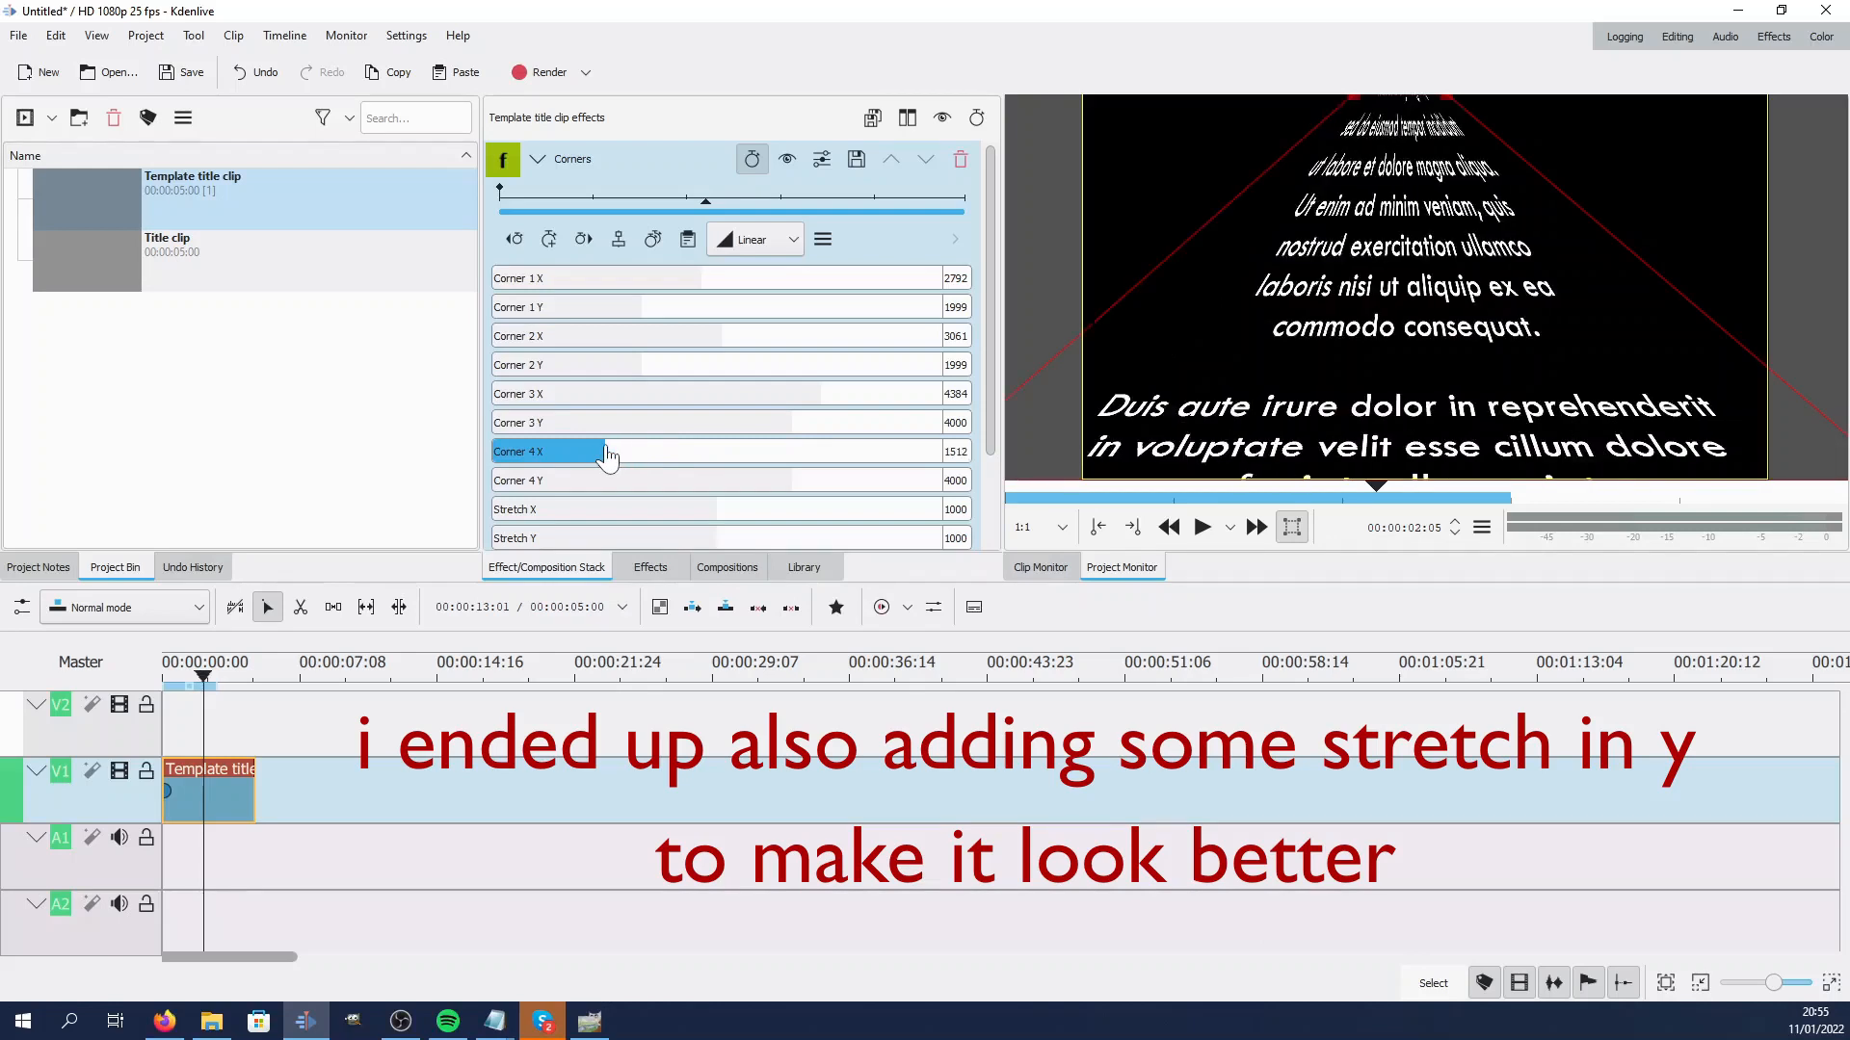
Play the timeline from the start to preview the Corners perspective on the title
left_click_drag(215, 729, 159, 727)
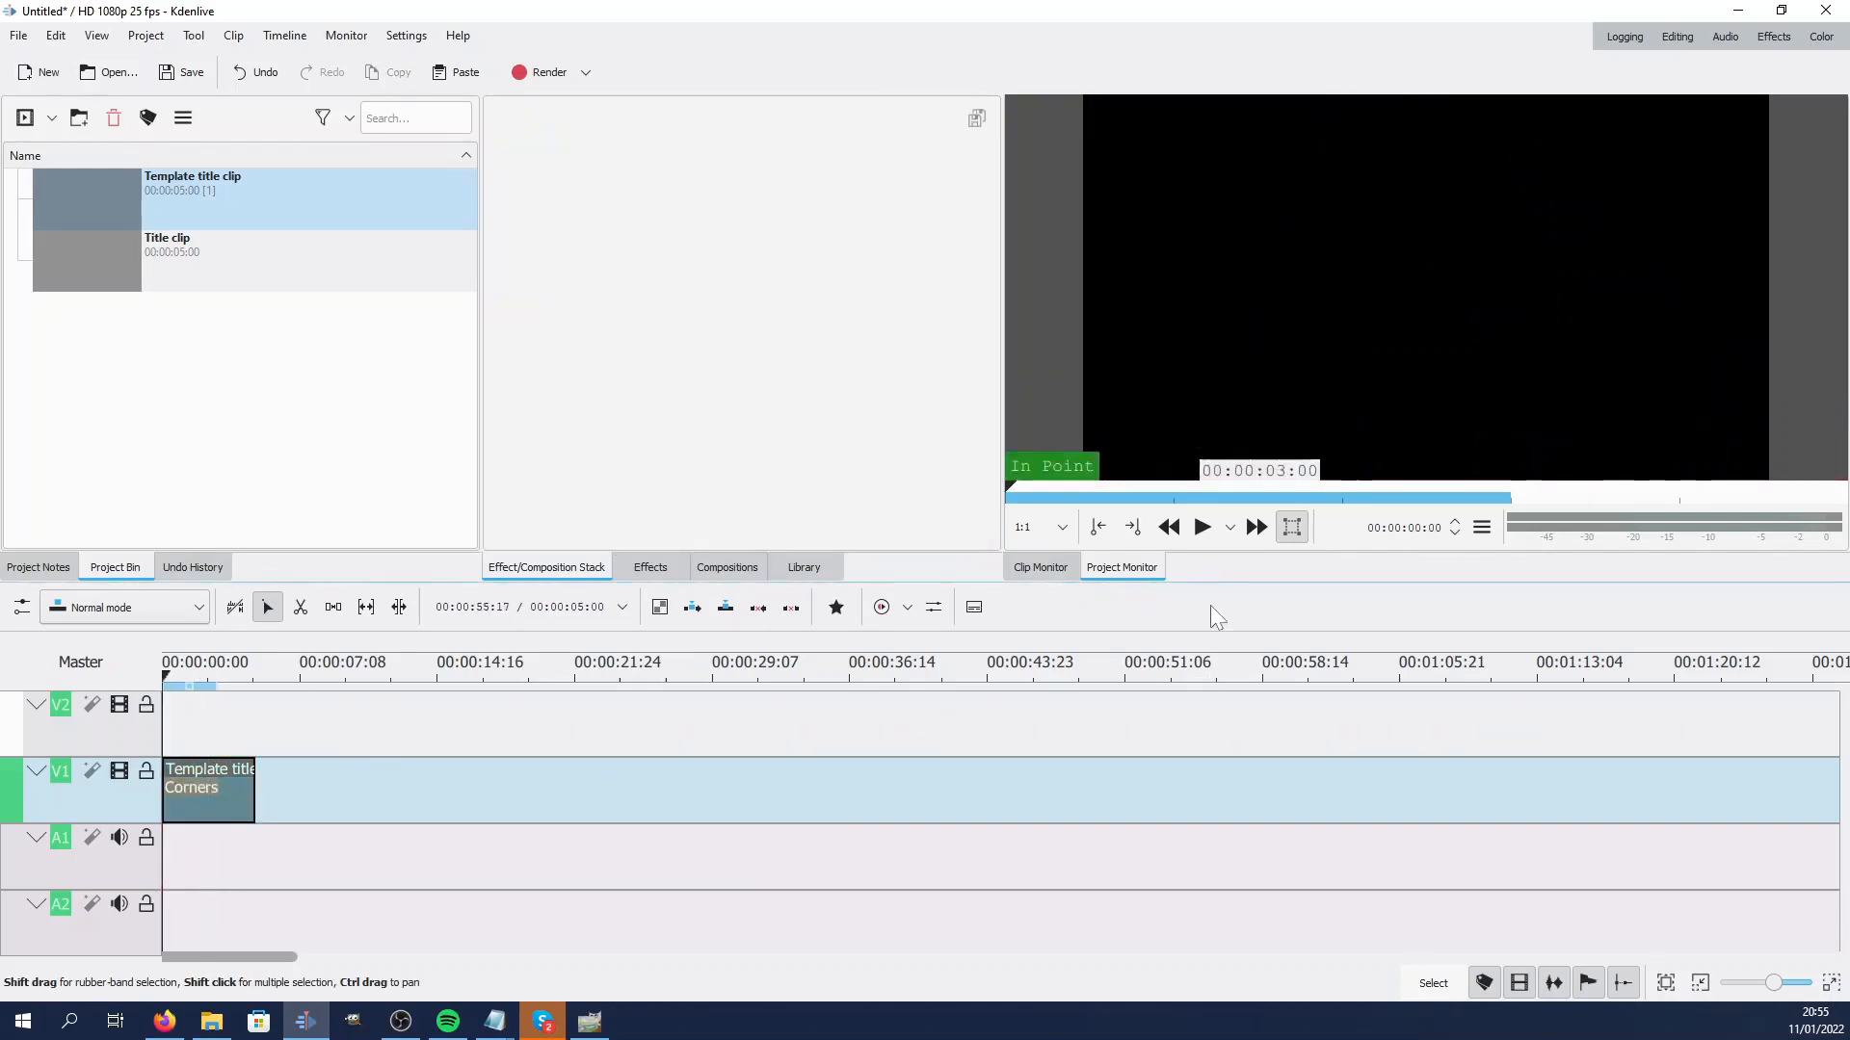
left_click(1210, 530)
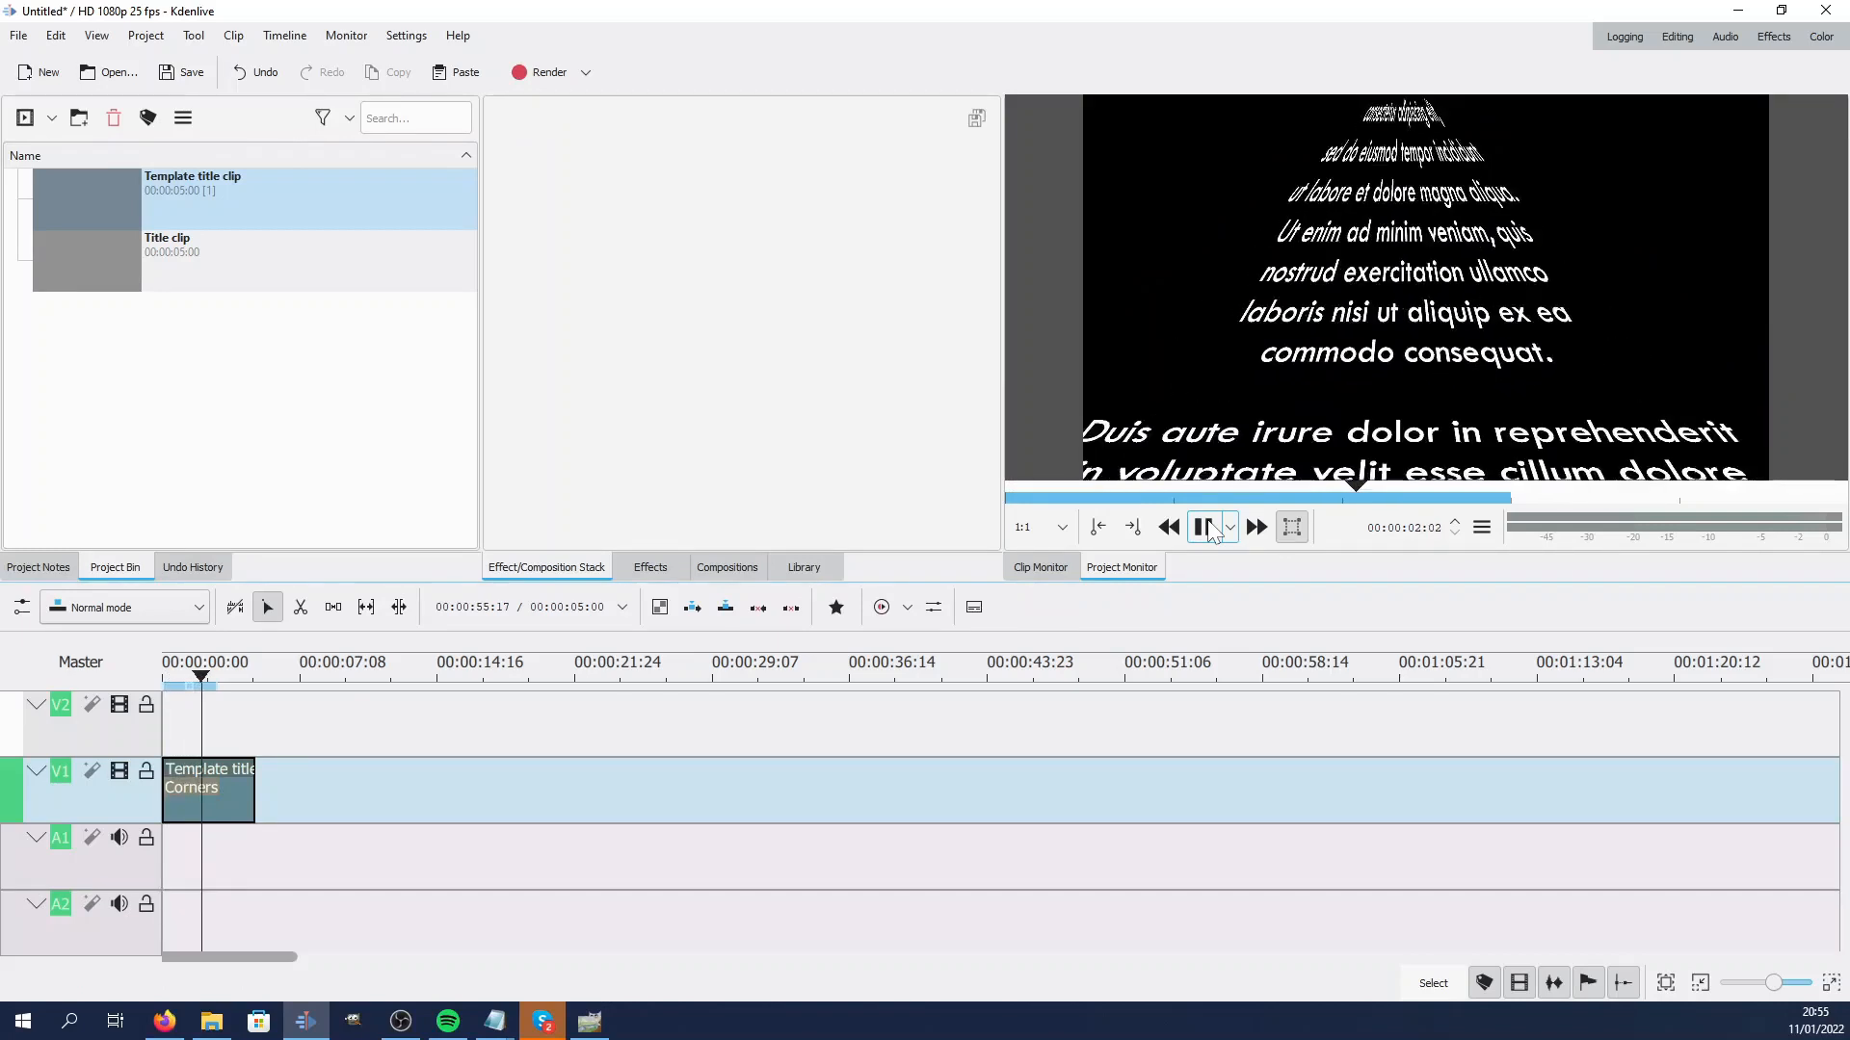
left_click(1210, 529)
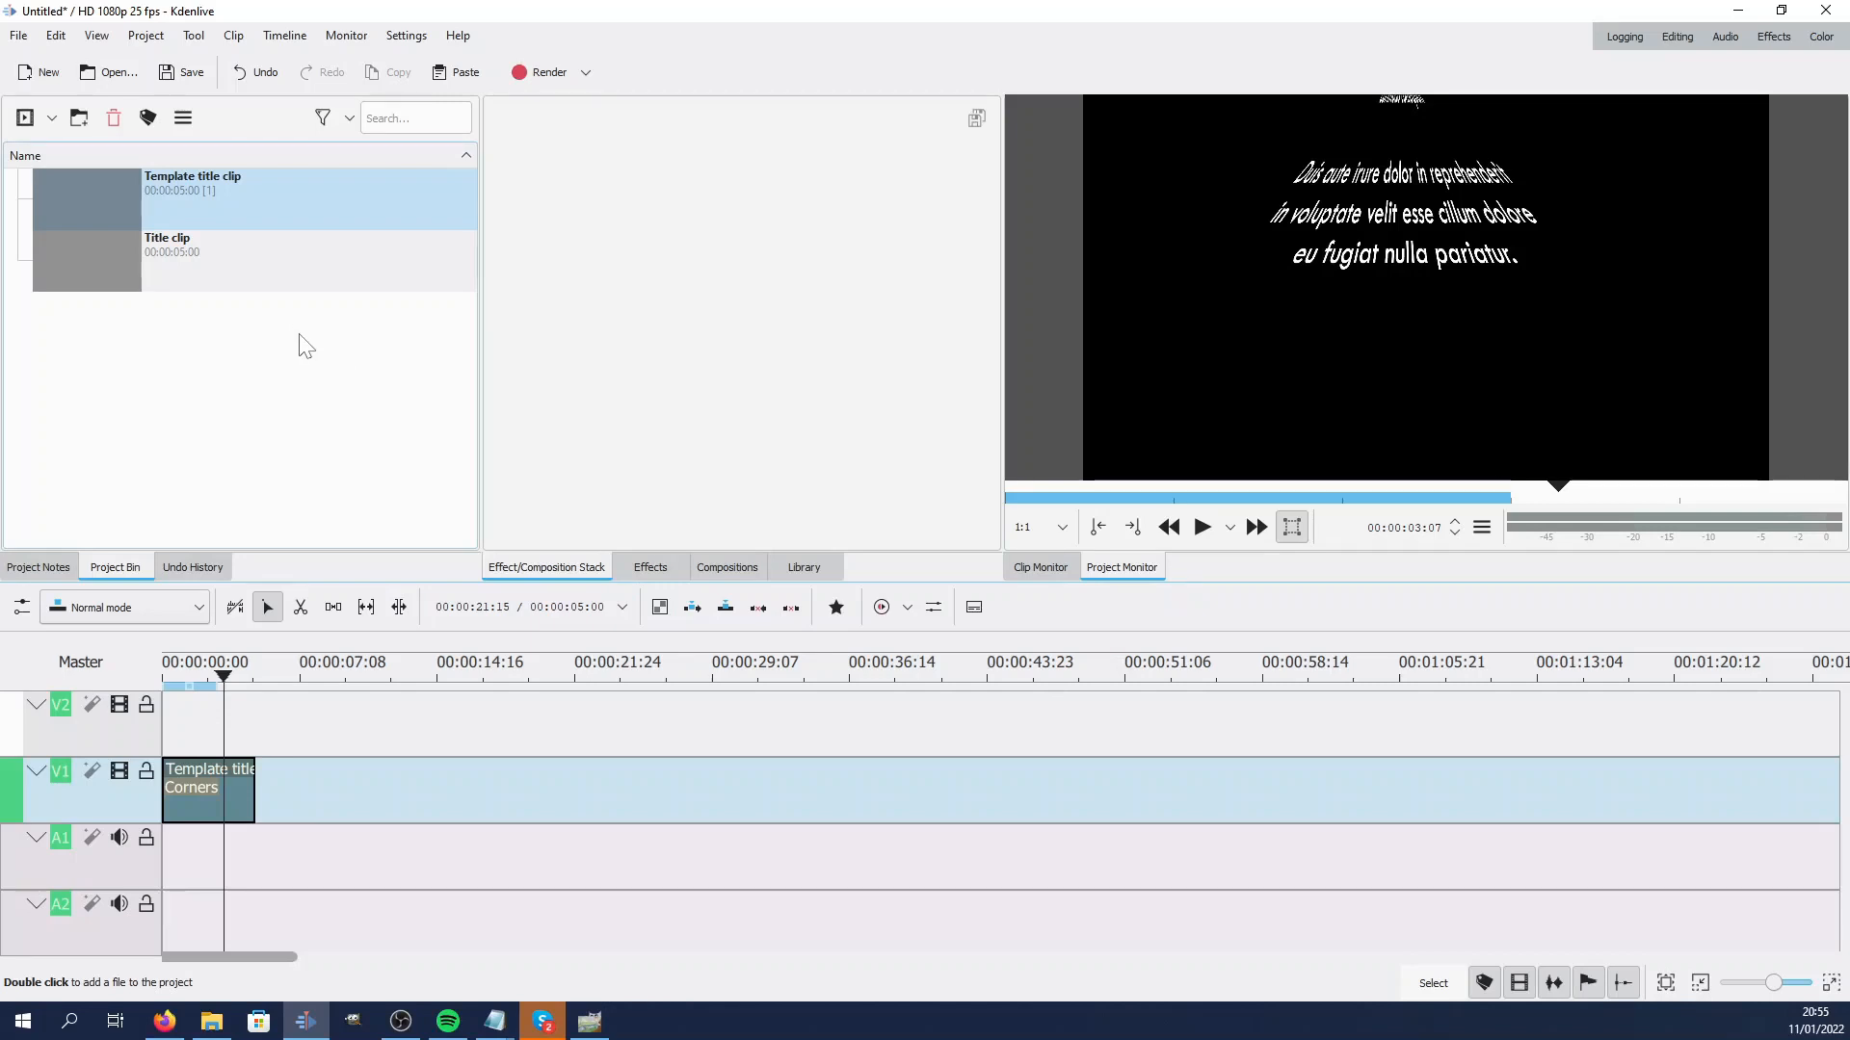
Edit the template title's duration in the title editor and save the update to the title file
double_click(129, 210)
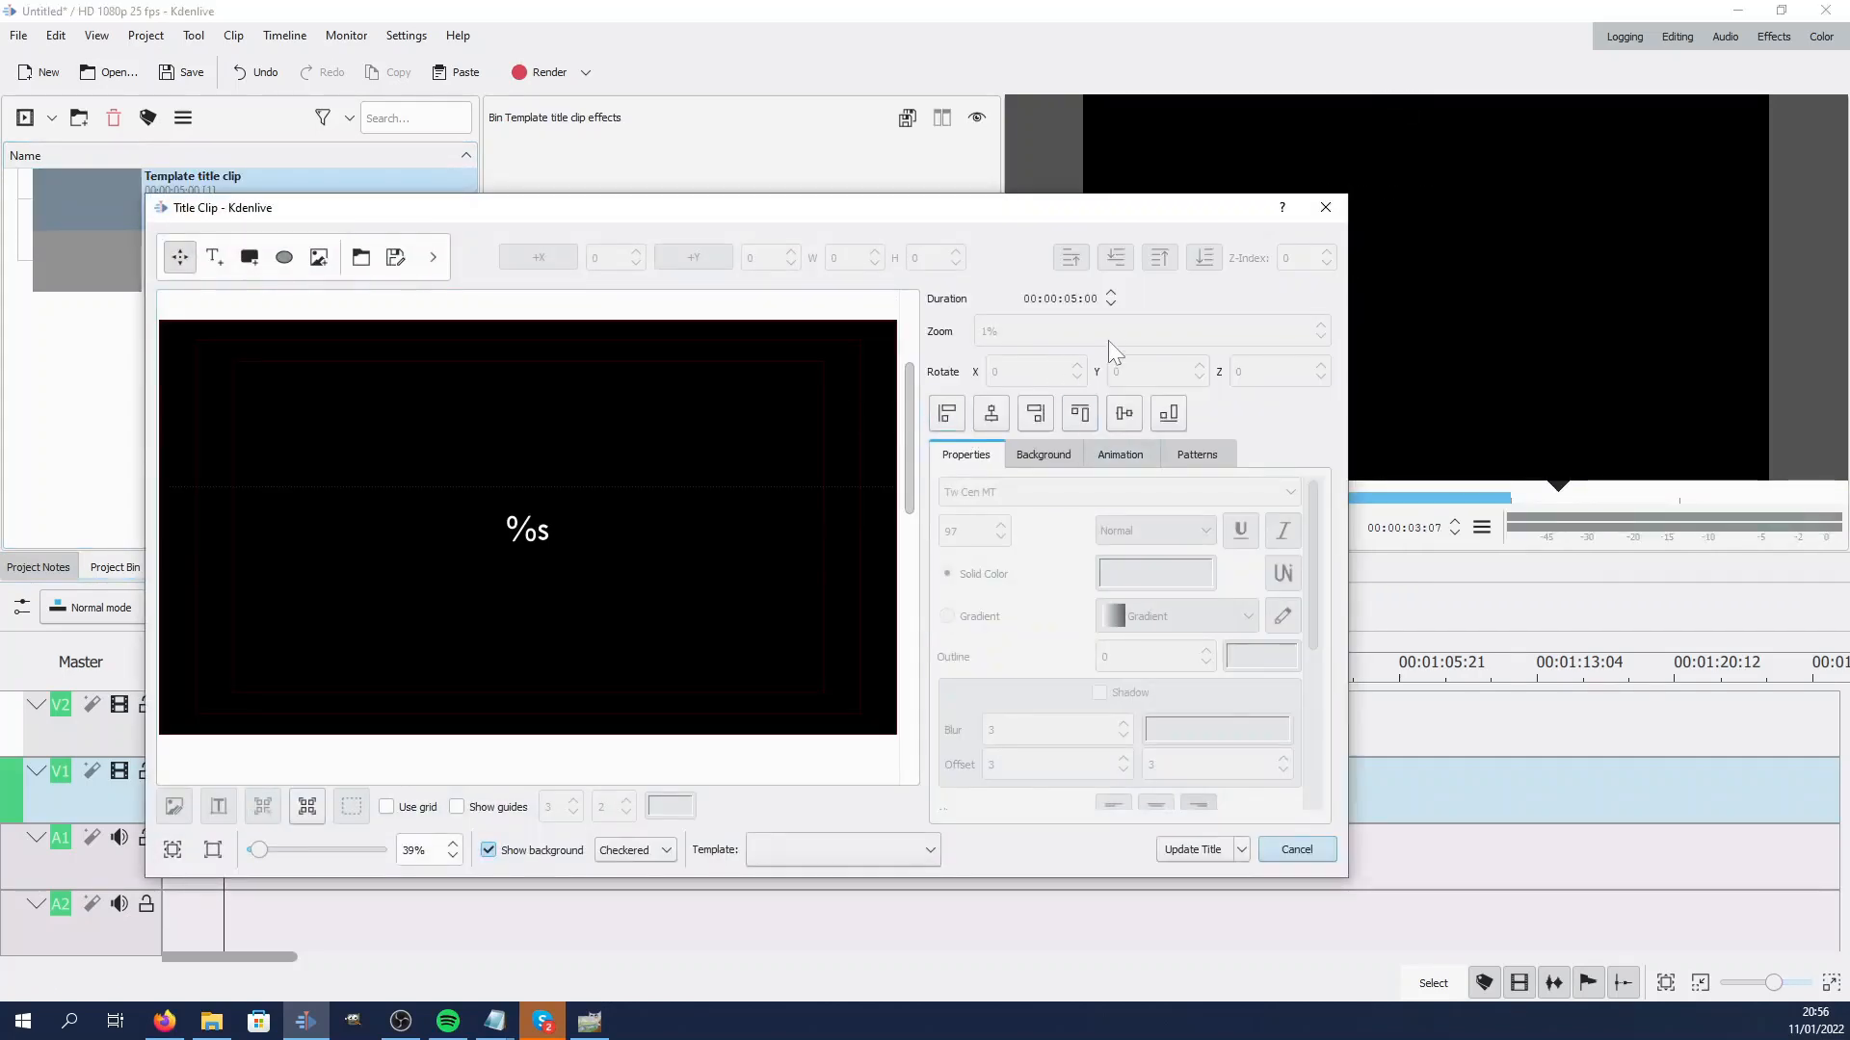
key("BackSpace")
key("BackSpace")
key("Right")
key("Right")
key("Left")
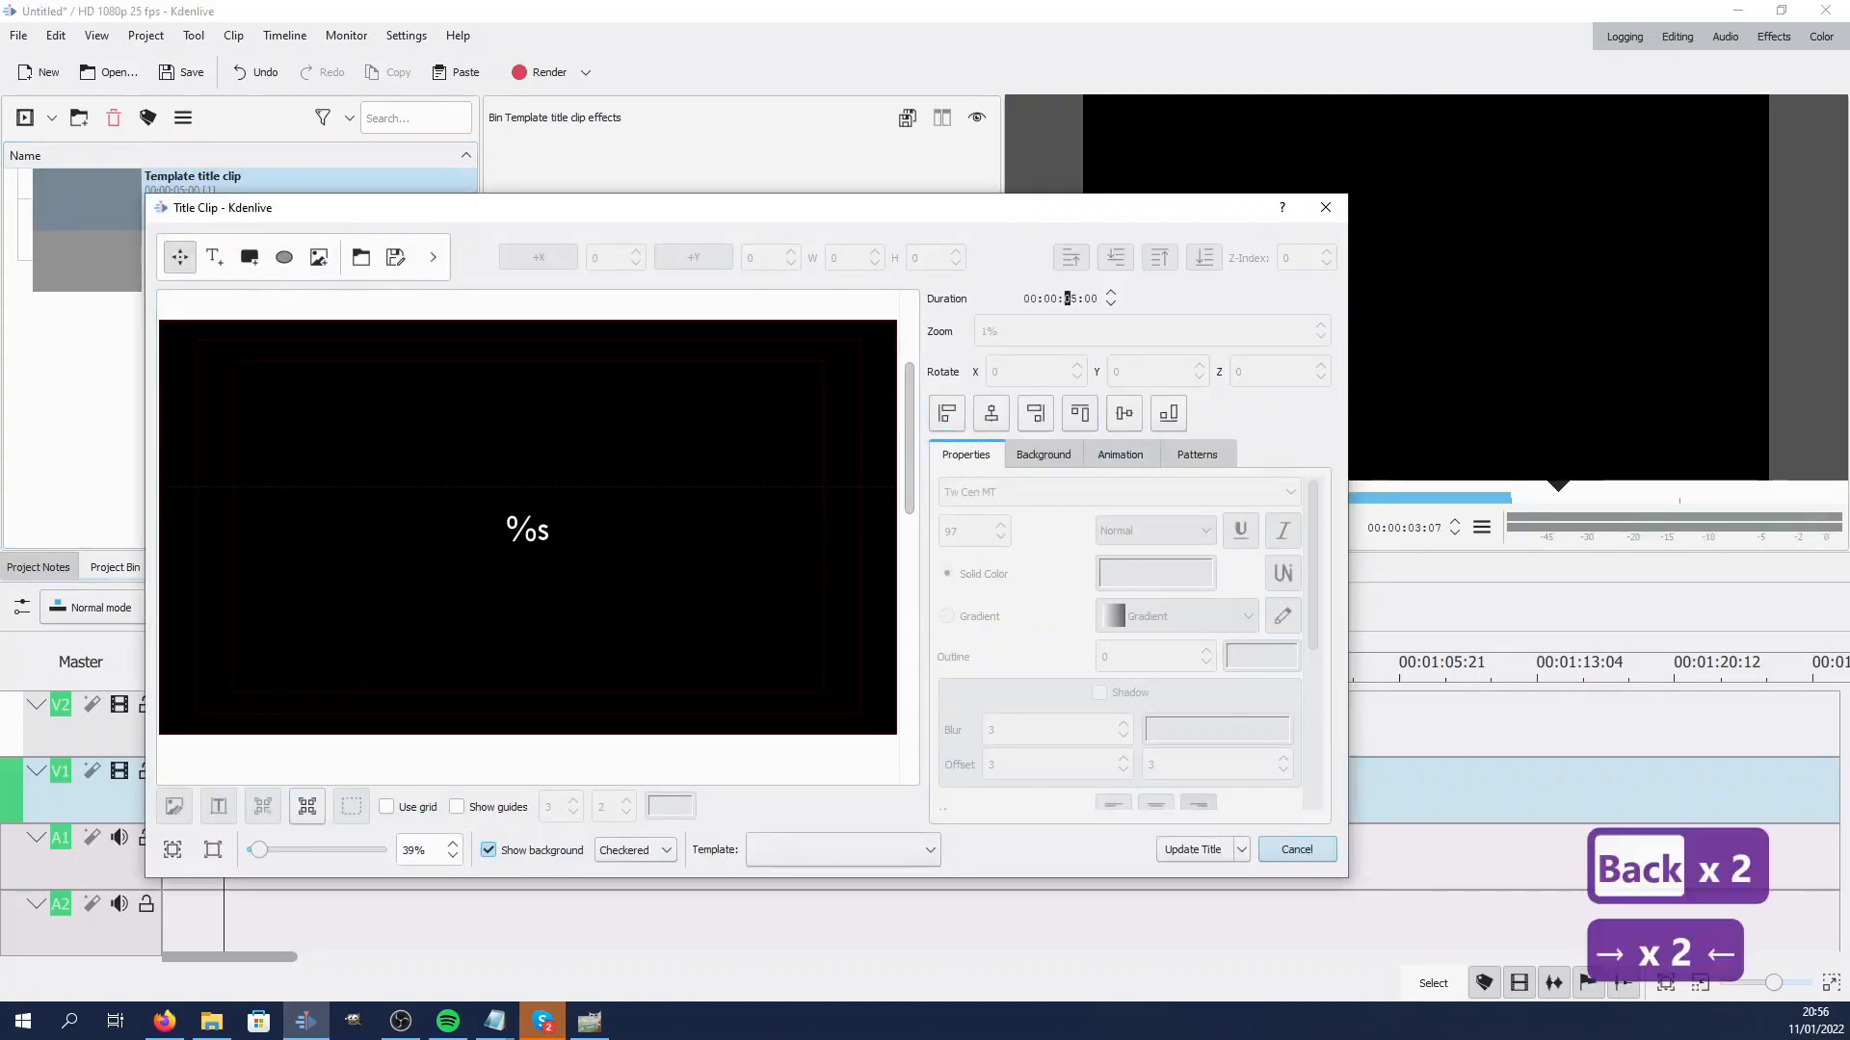
type("1")
left_click(1193, 848)
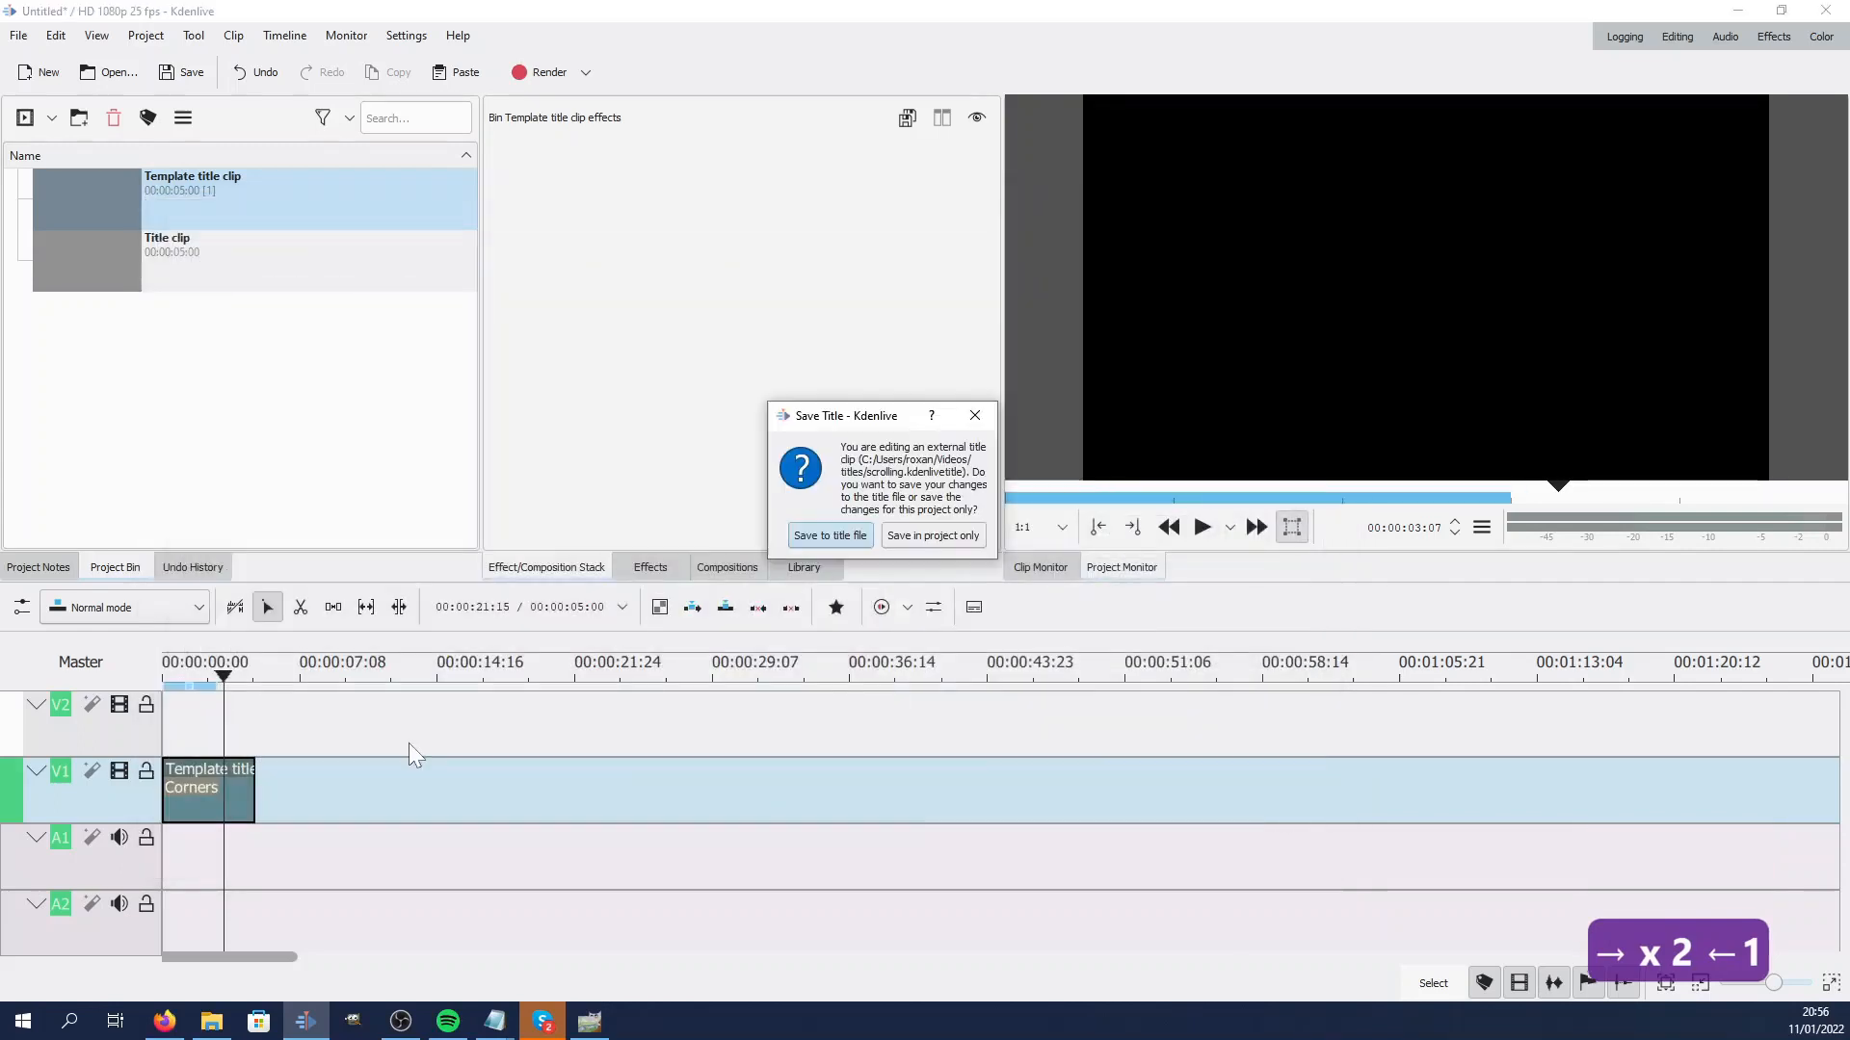
left_click(848, 546)
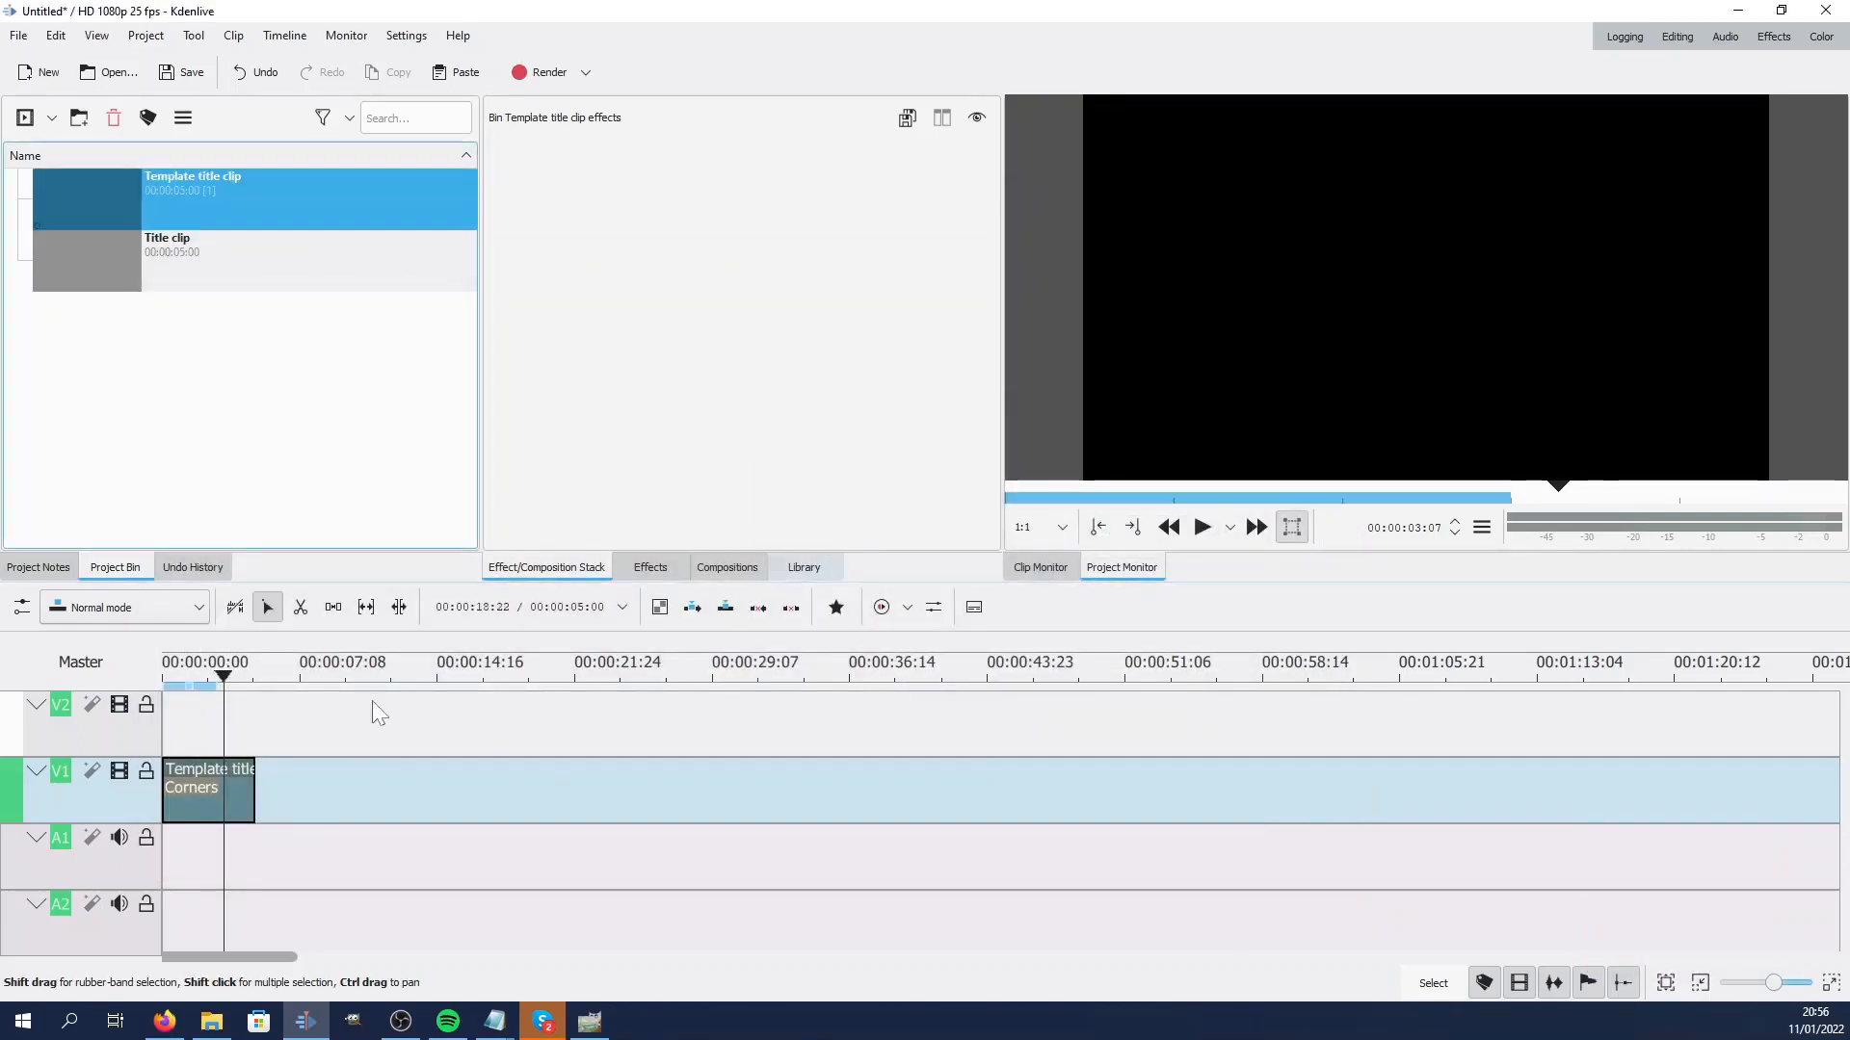
Extend the template title clip on V1 to about 14 seconds and play it back from the start
left_click(220, 785)
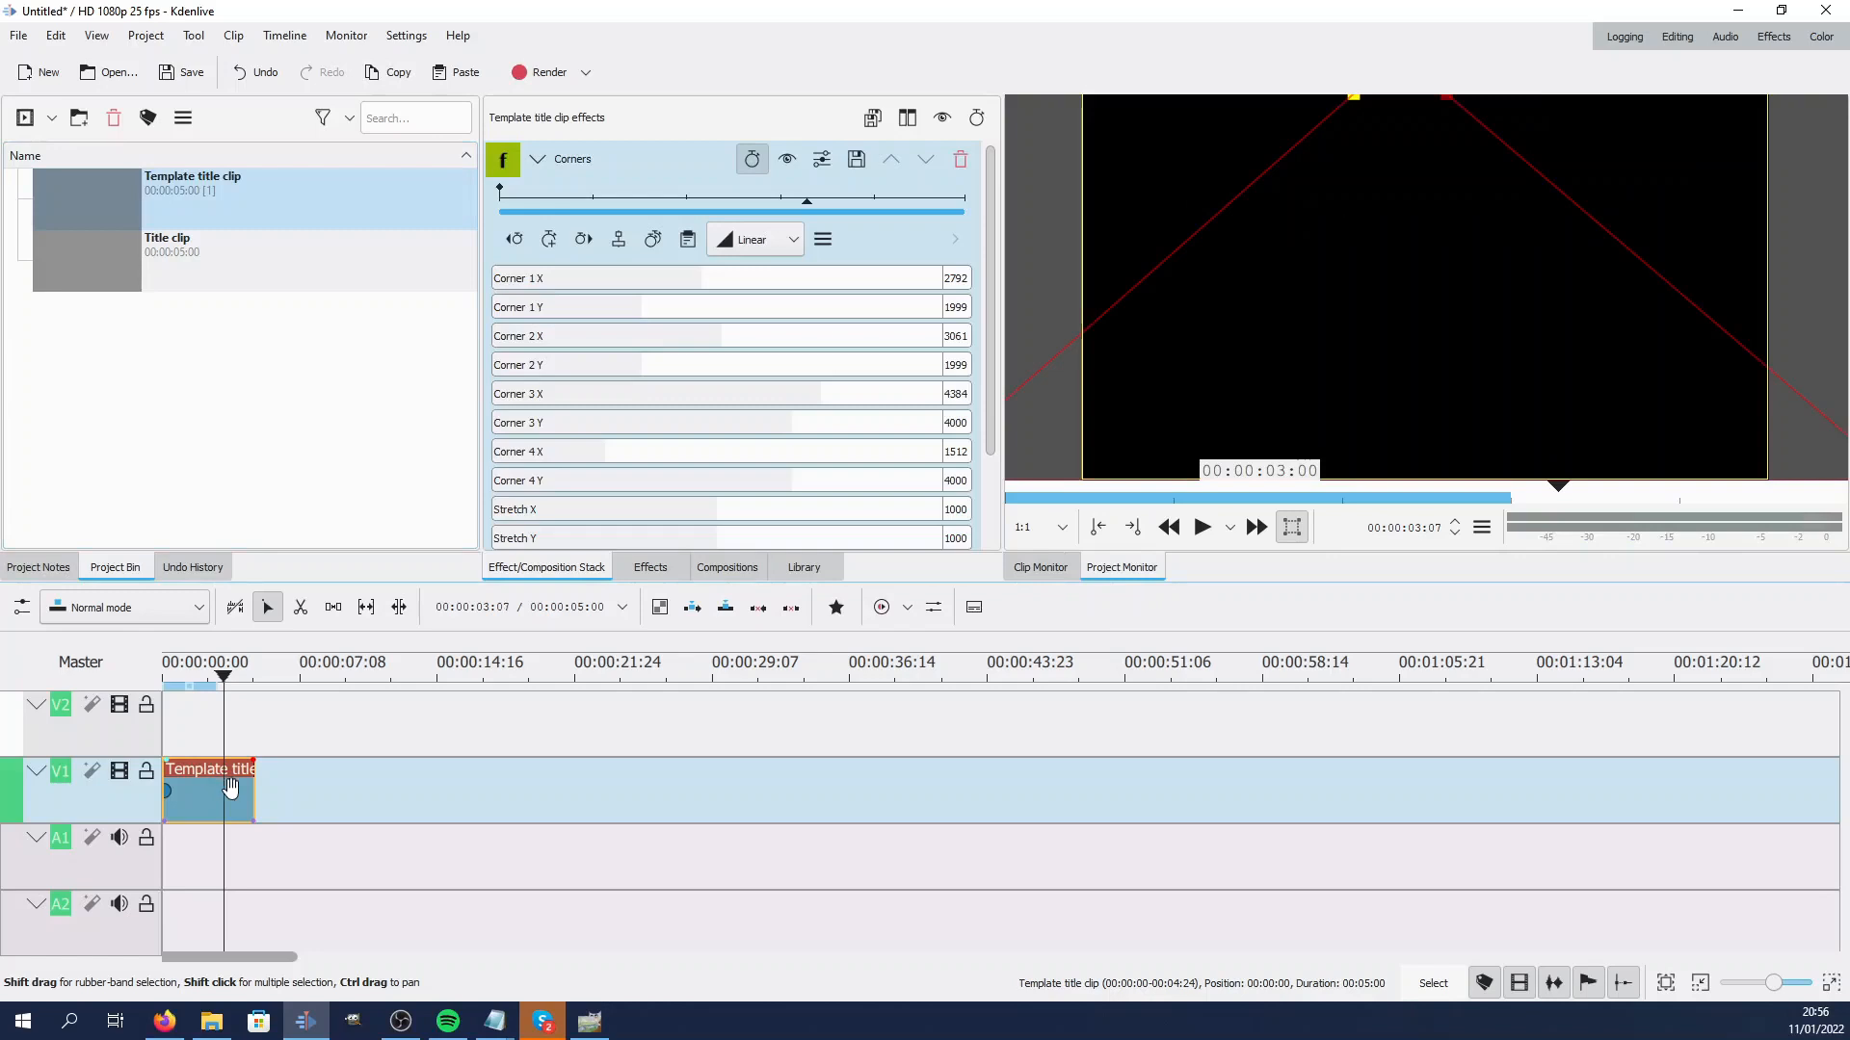
left_click_drag(243, 725, 403, 761)
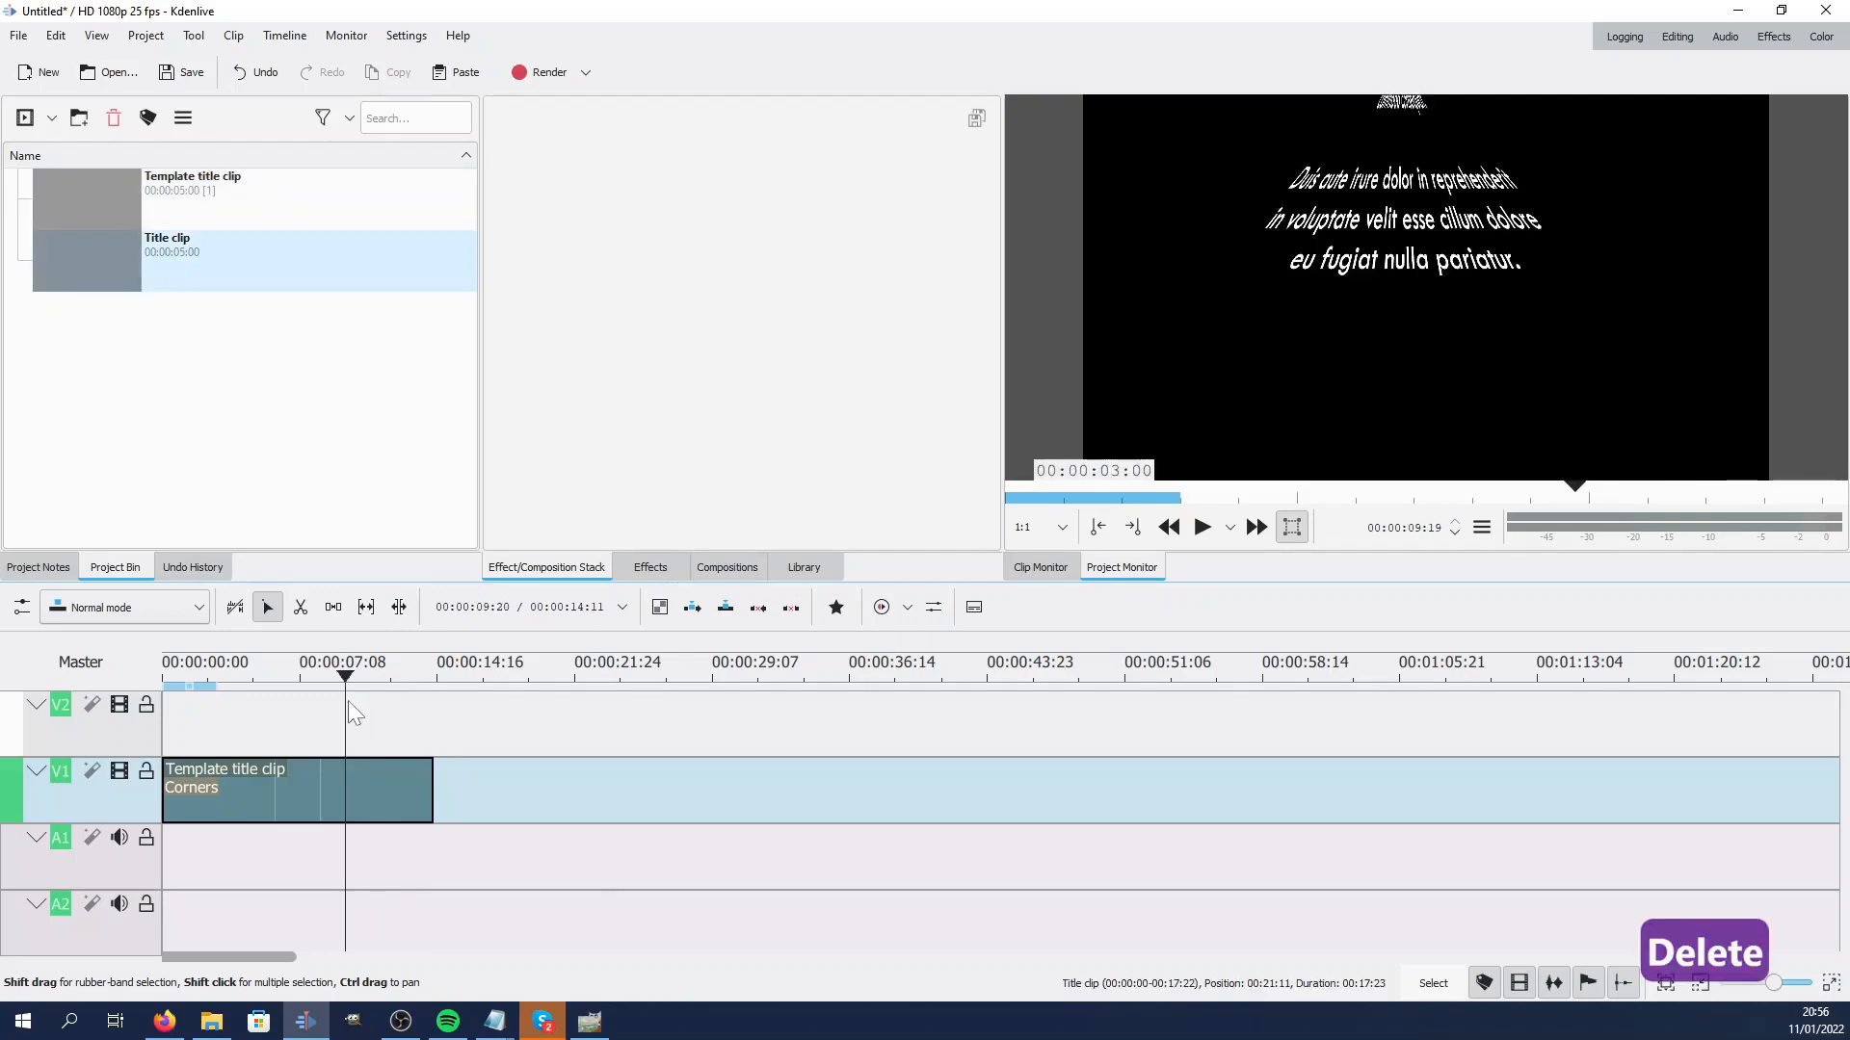
left_click_drag(254, 730, 162, 740)
left_click(1202, 527)
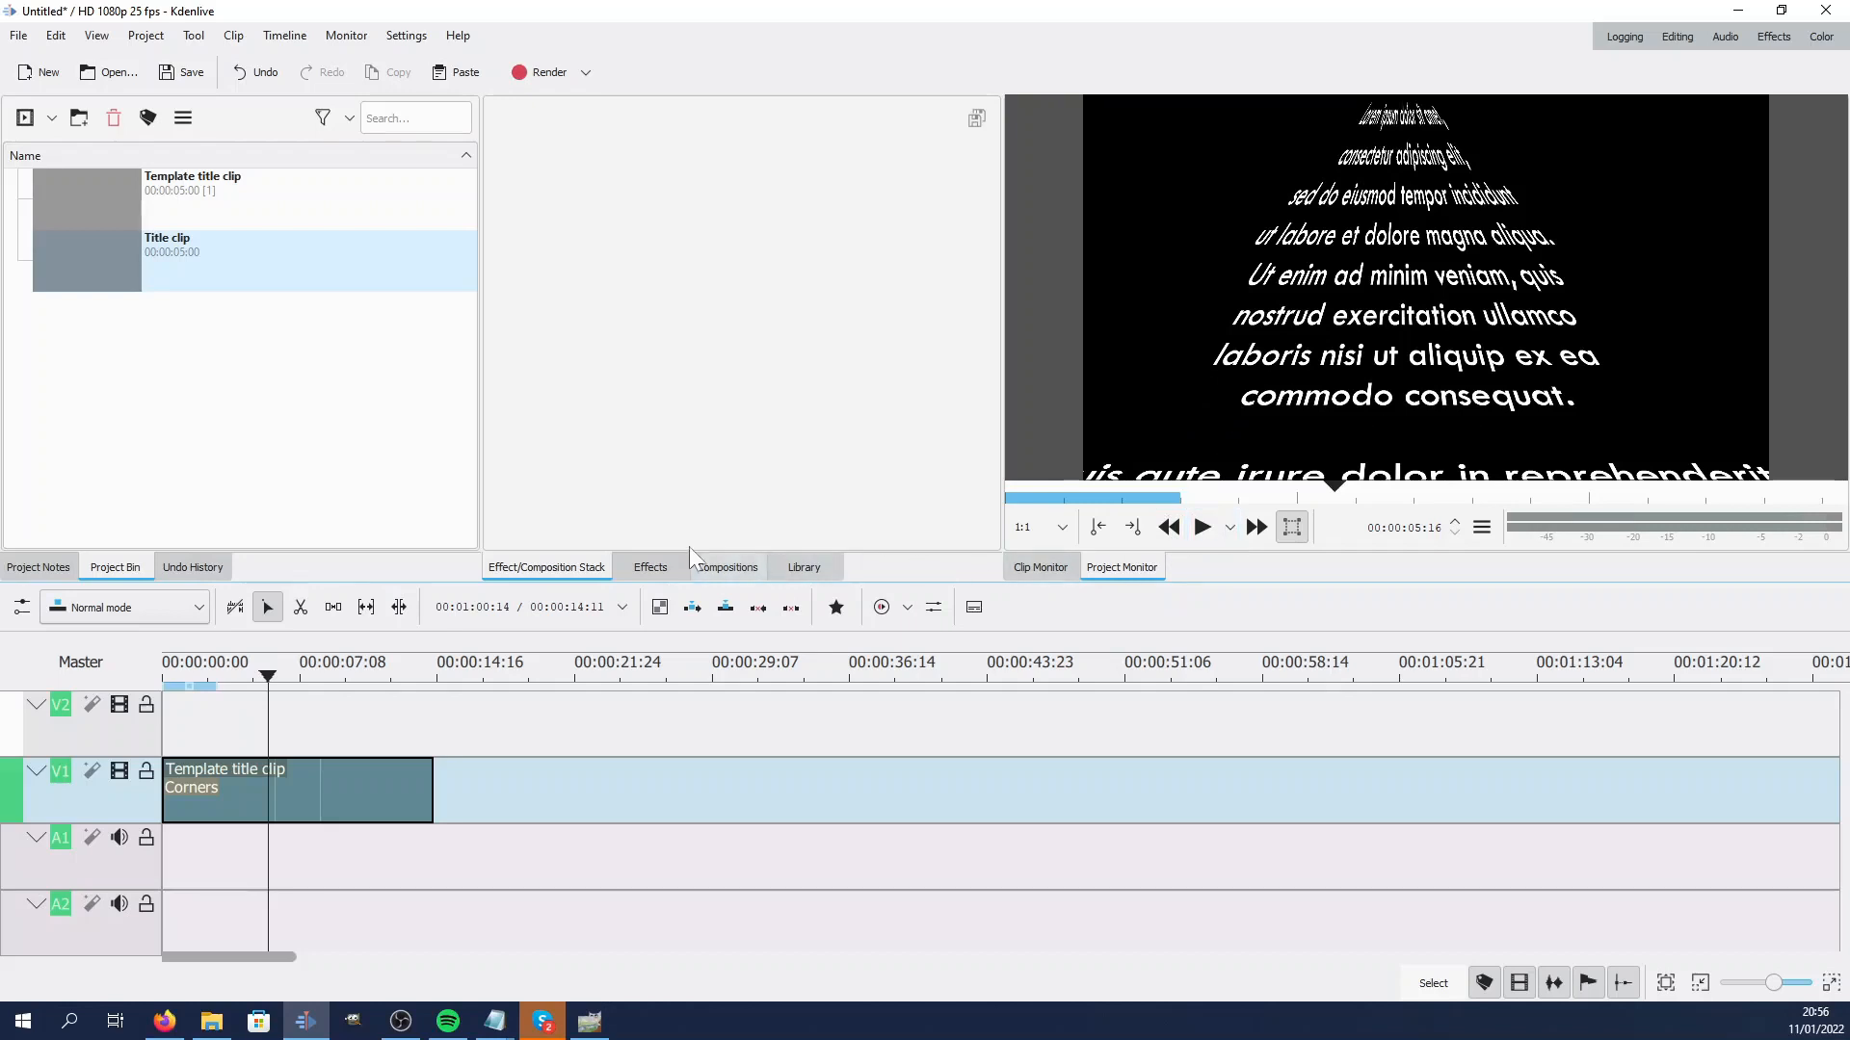
Search the effects for rot and apply Rotate and Shear to the template title clip
left_click(662, 562)
left_click(605, 207)
double_click(507, 156)
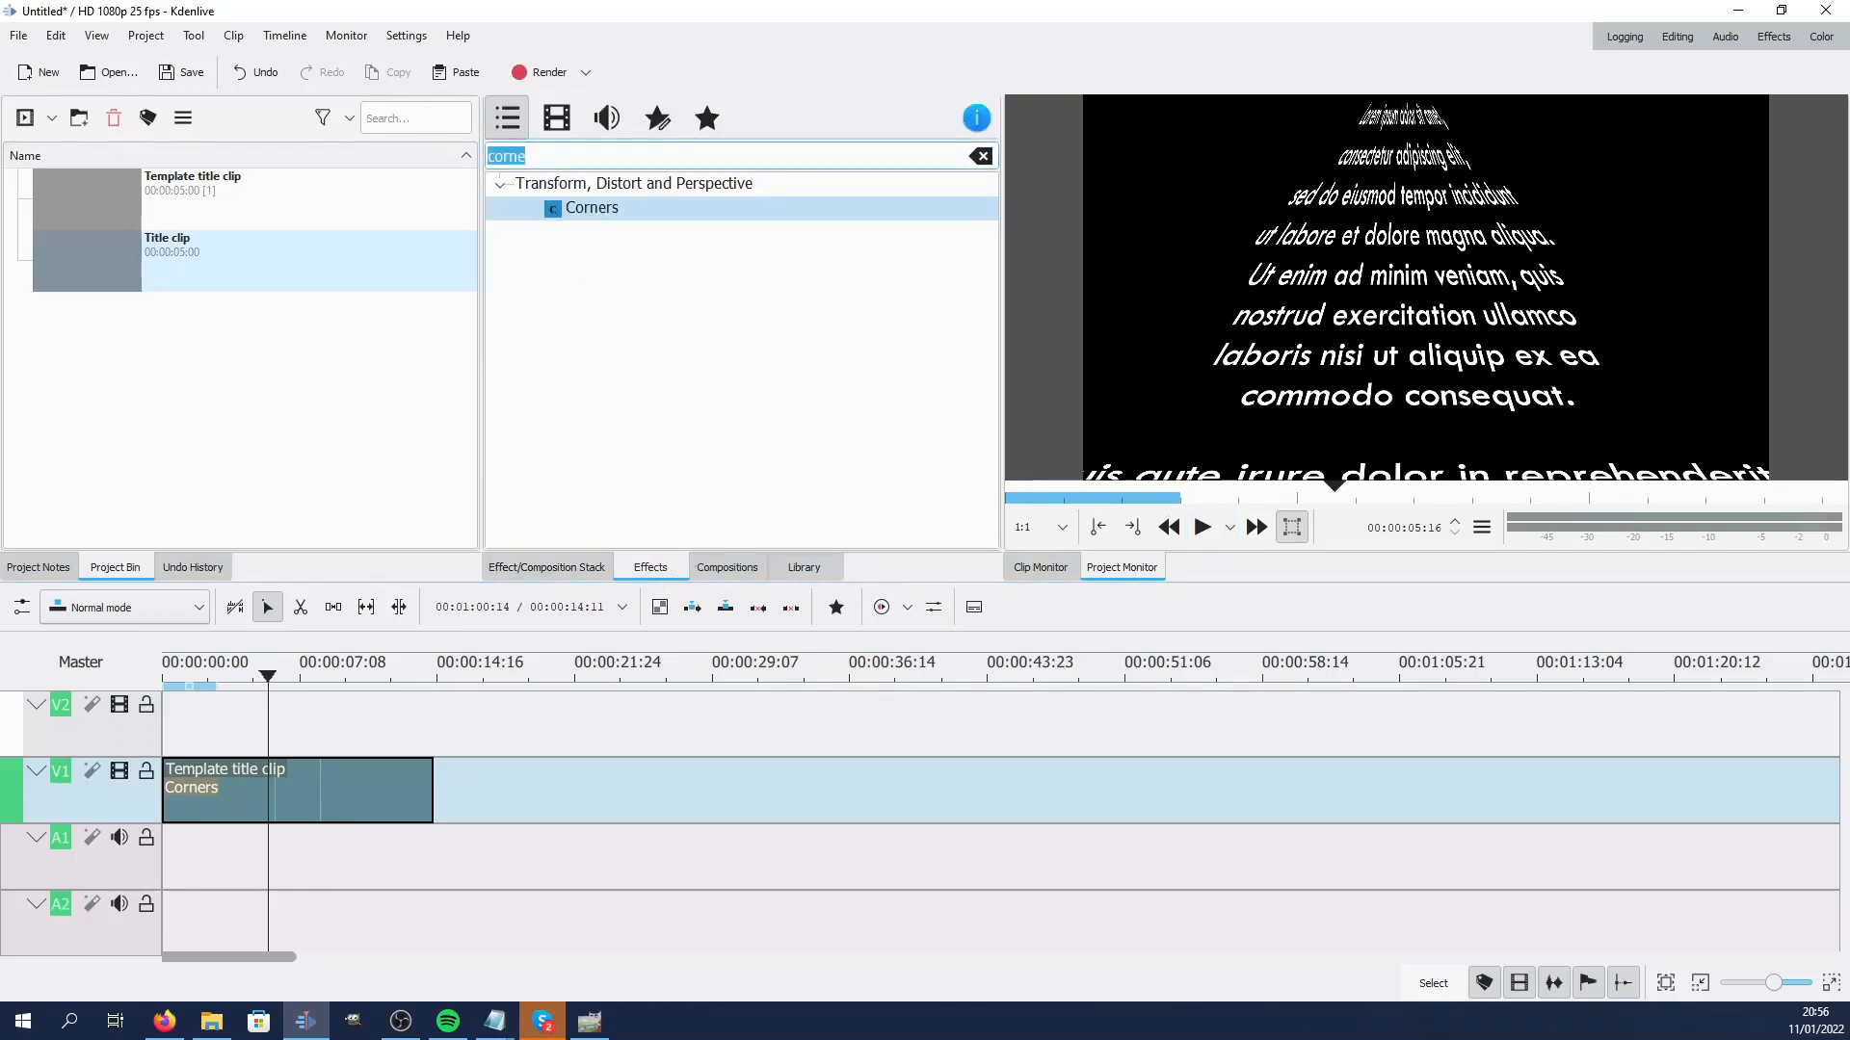
type("rot")
left_click_drag(641, 425, 509, 626)
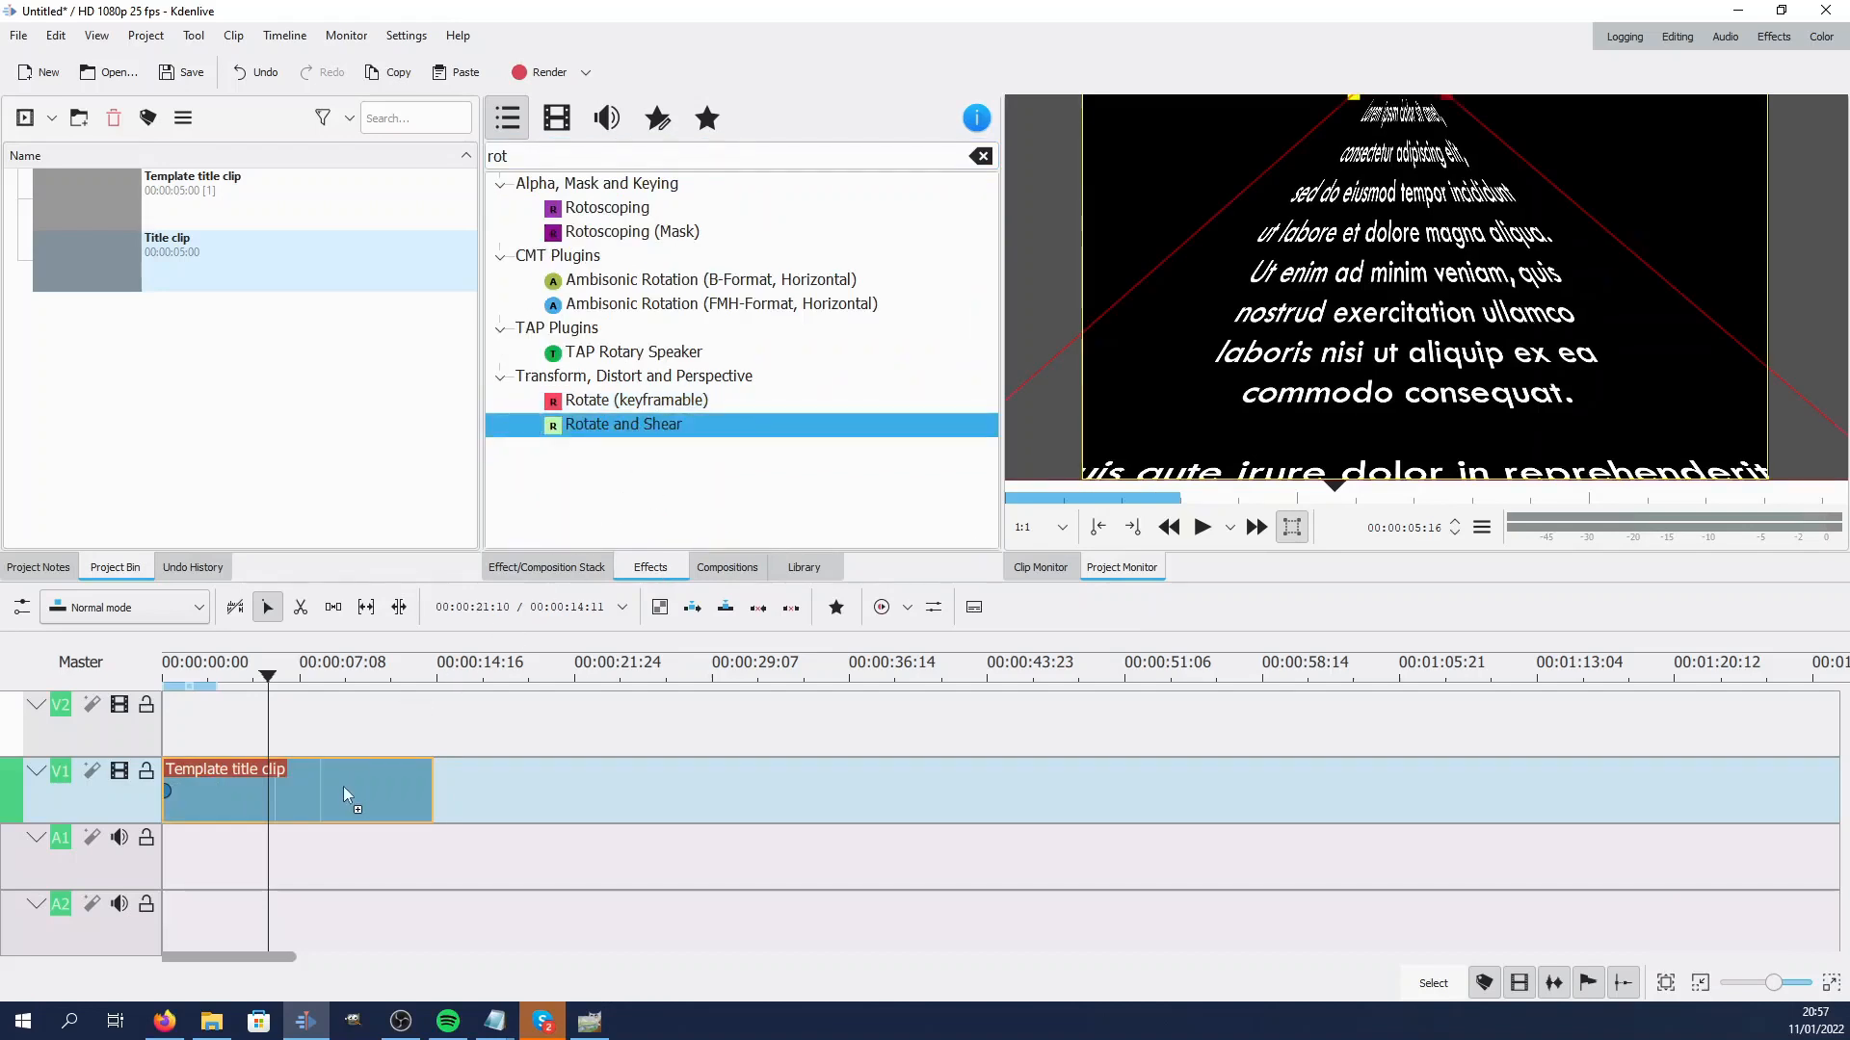
Collapse the Corners effect and set Rotate and Shear's Rotate Y to 438
left_click_drag(345, 795, 352, 788)
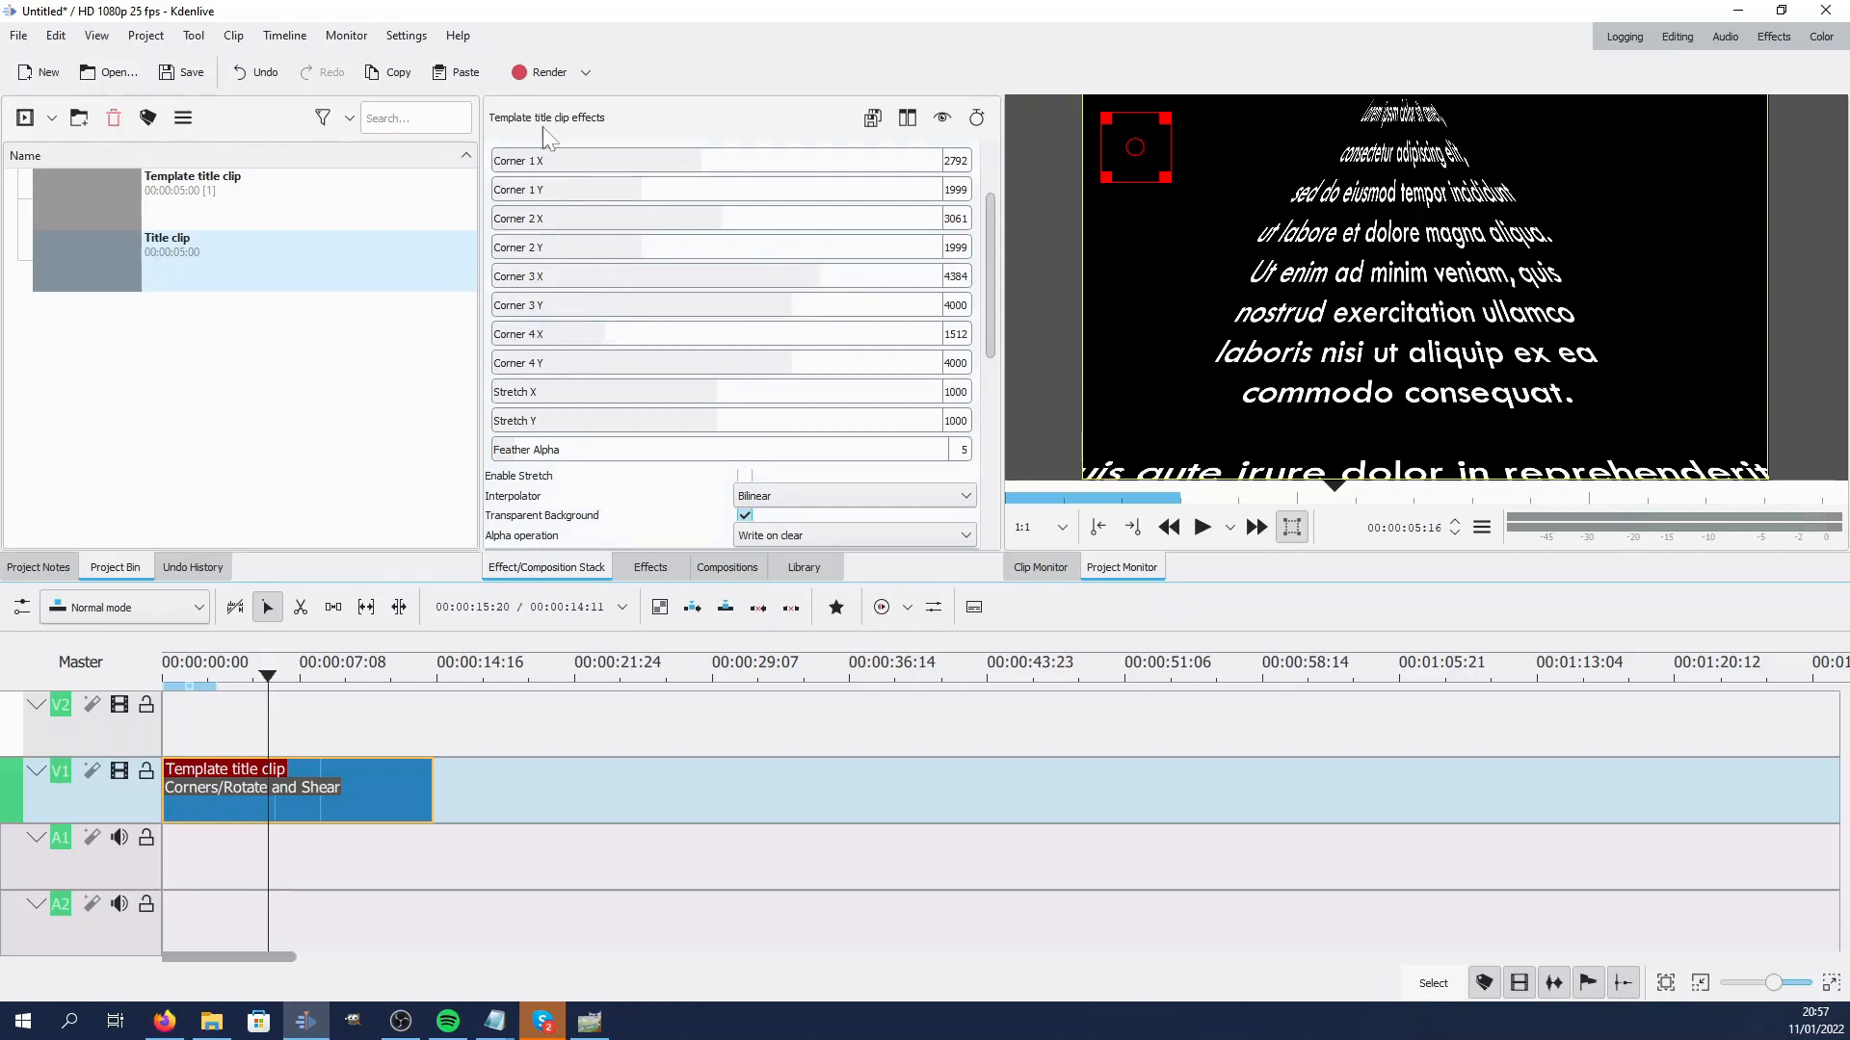
scroll(539, 130, "up", 1)
scroll(878, 274, "up", 1)
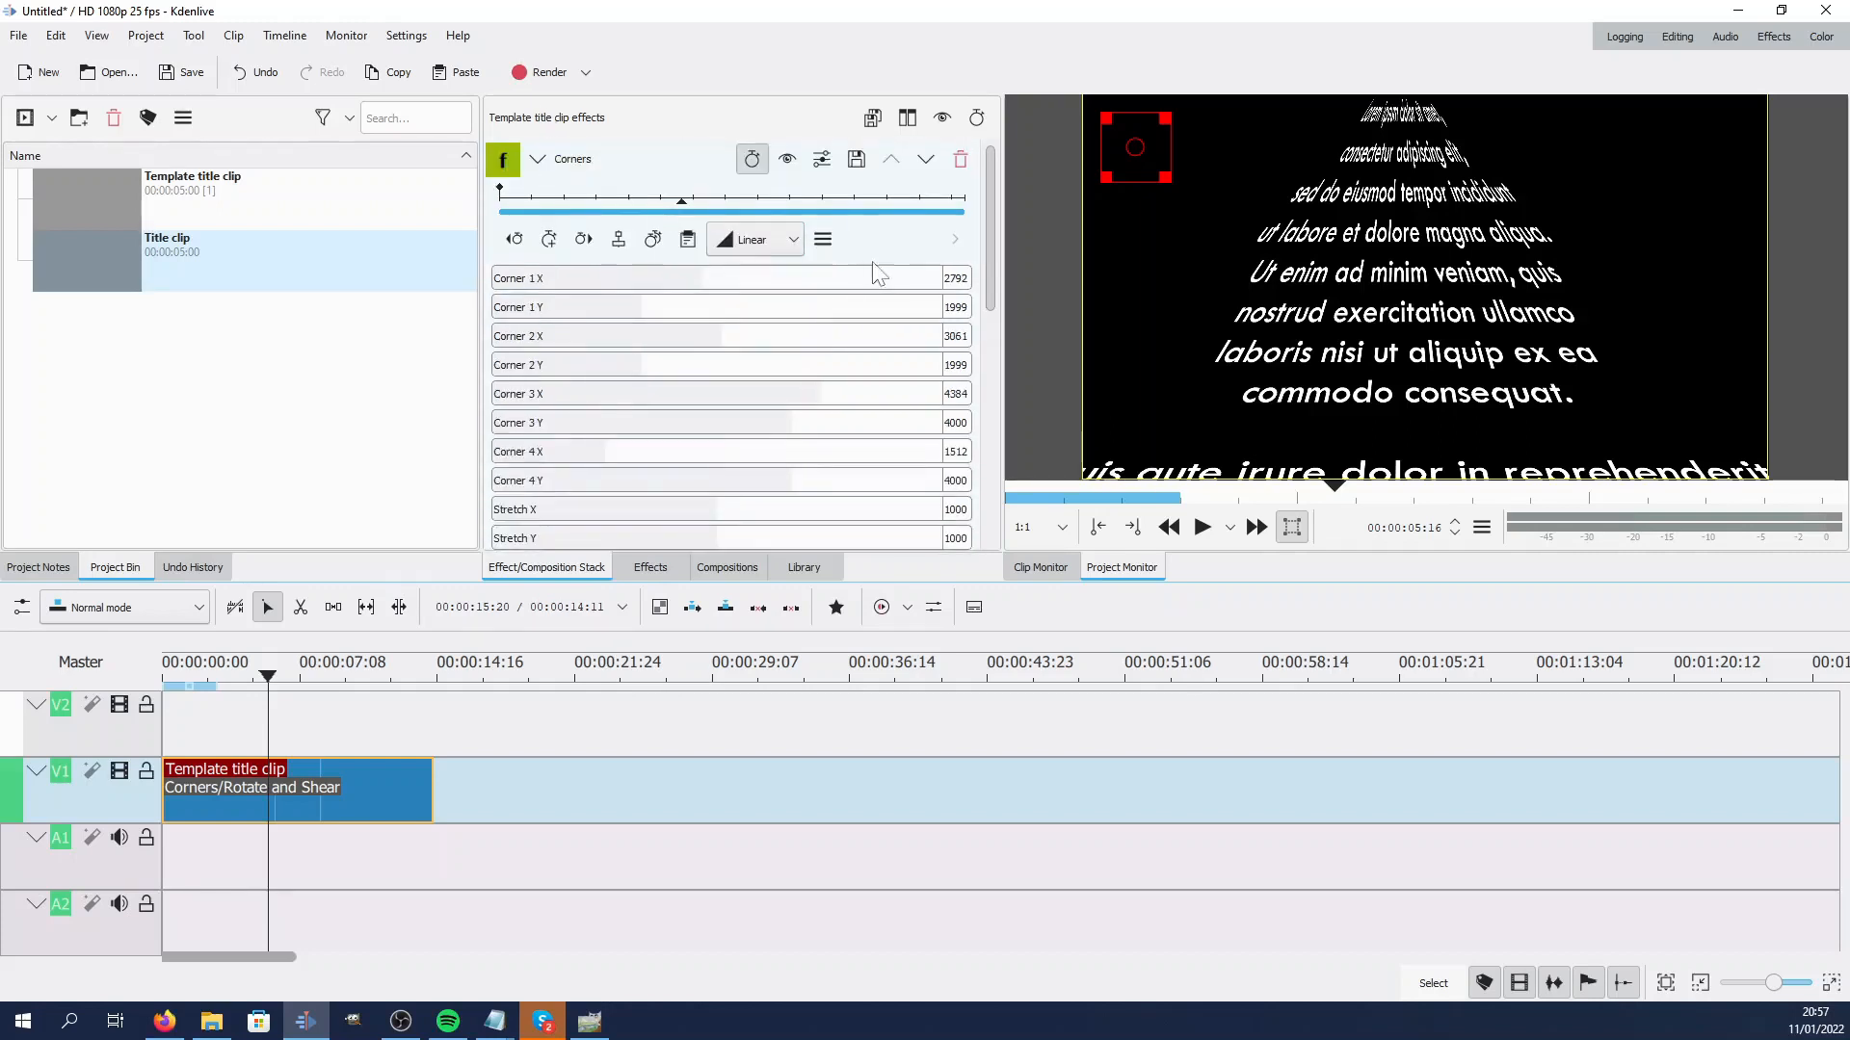
left_click(537, 160)
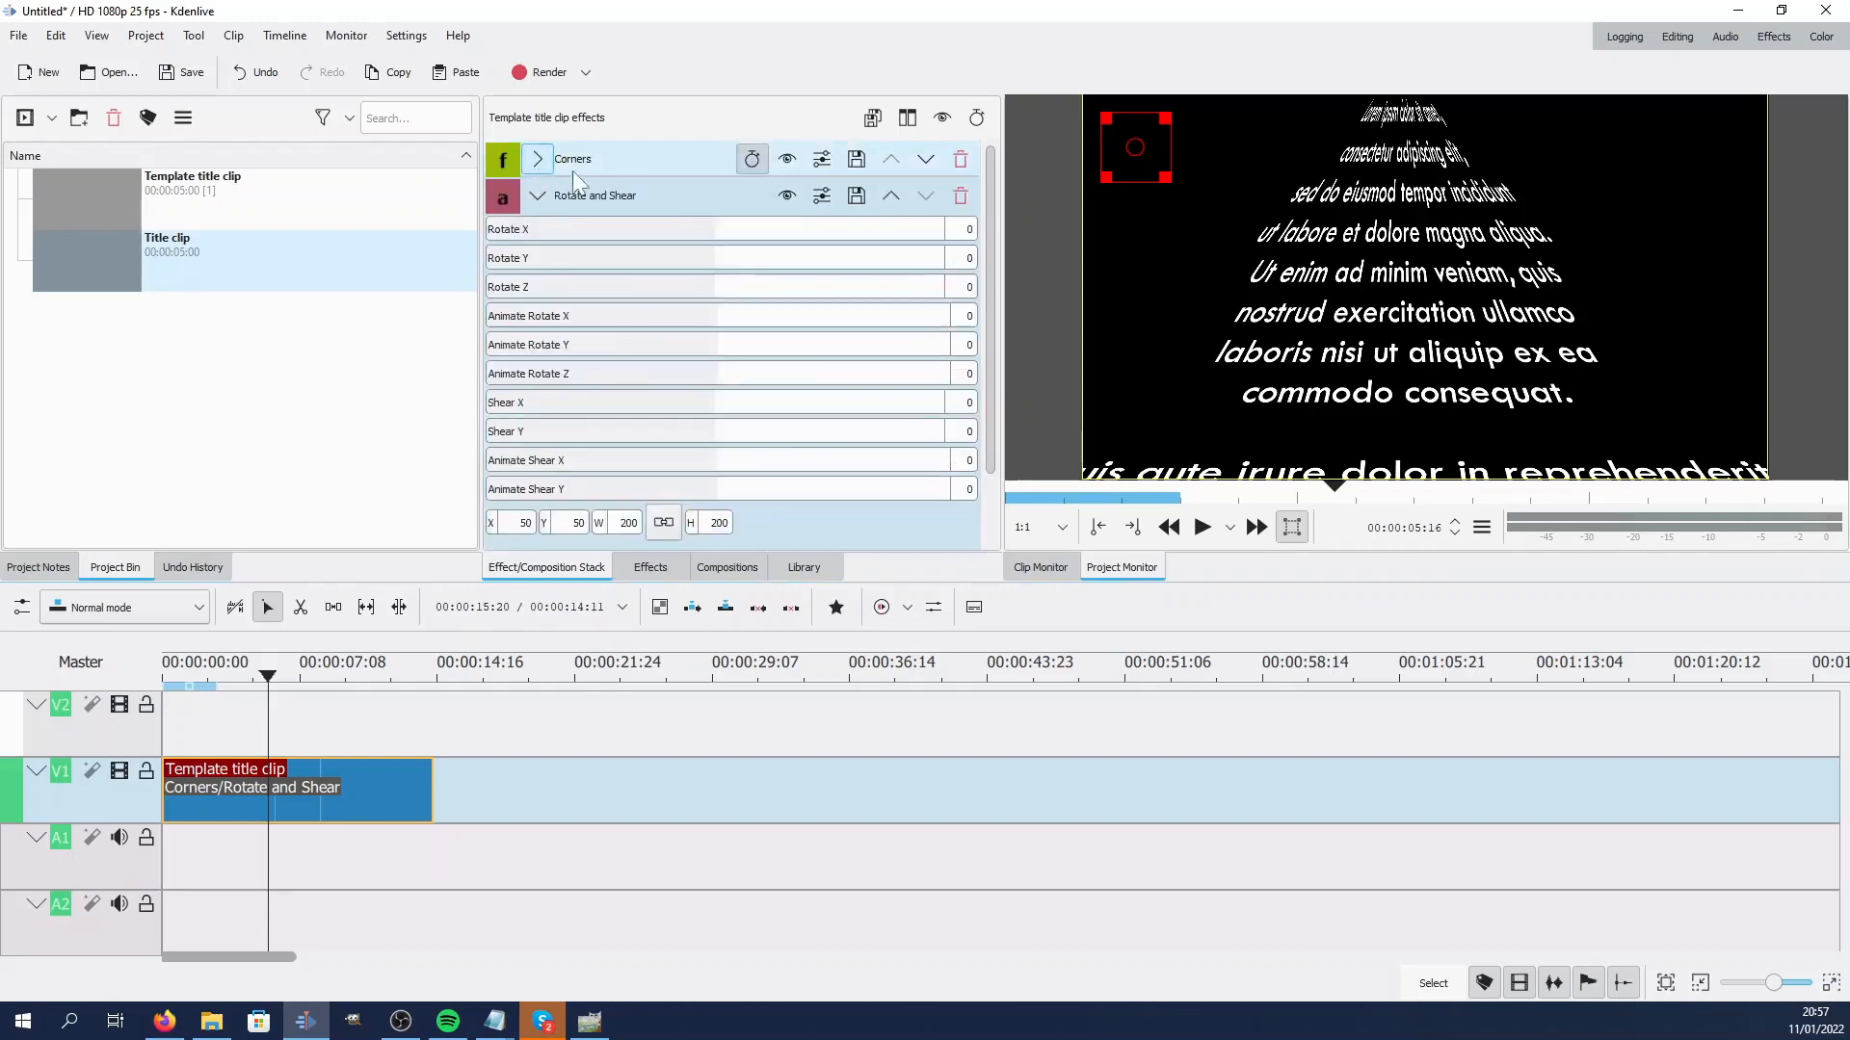
left_click(772, 266)
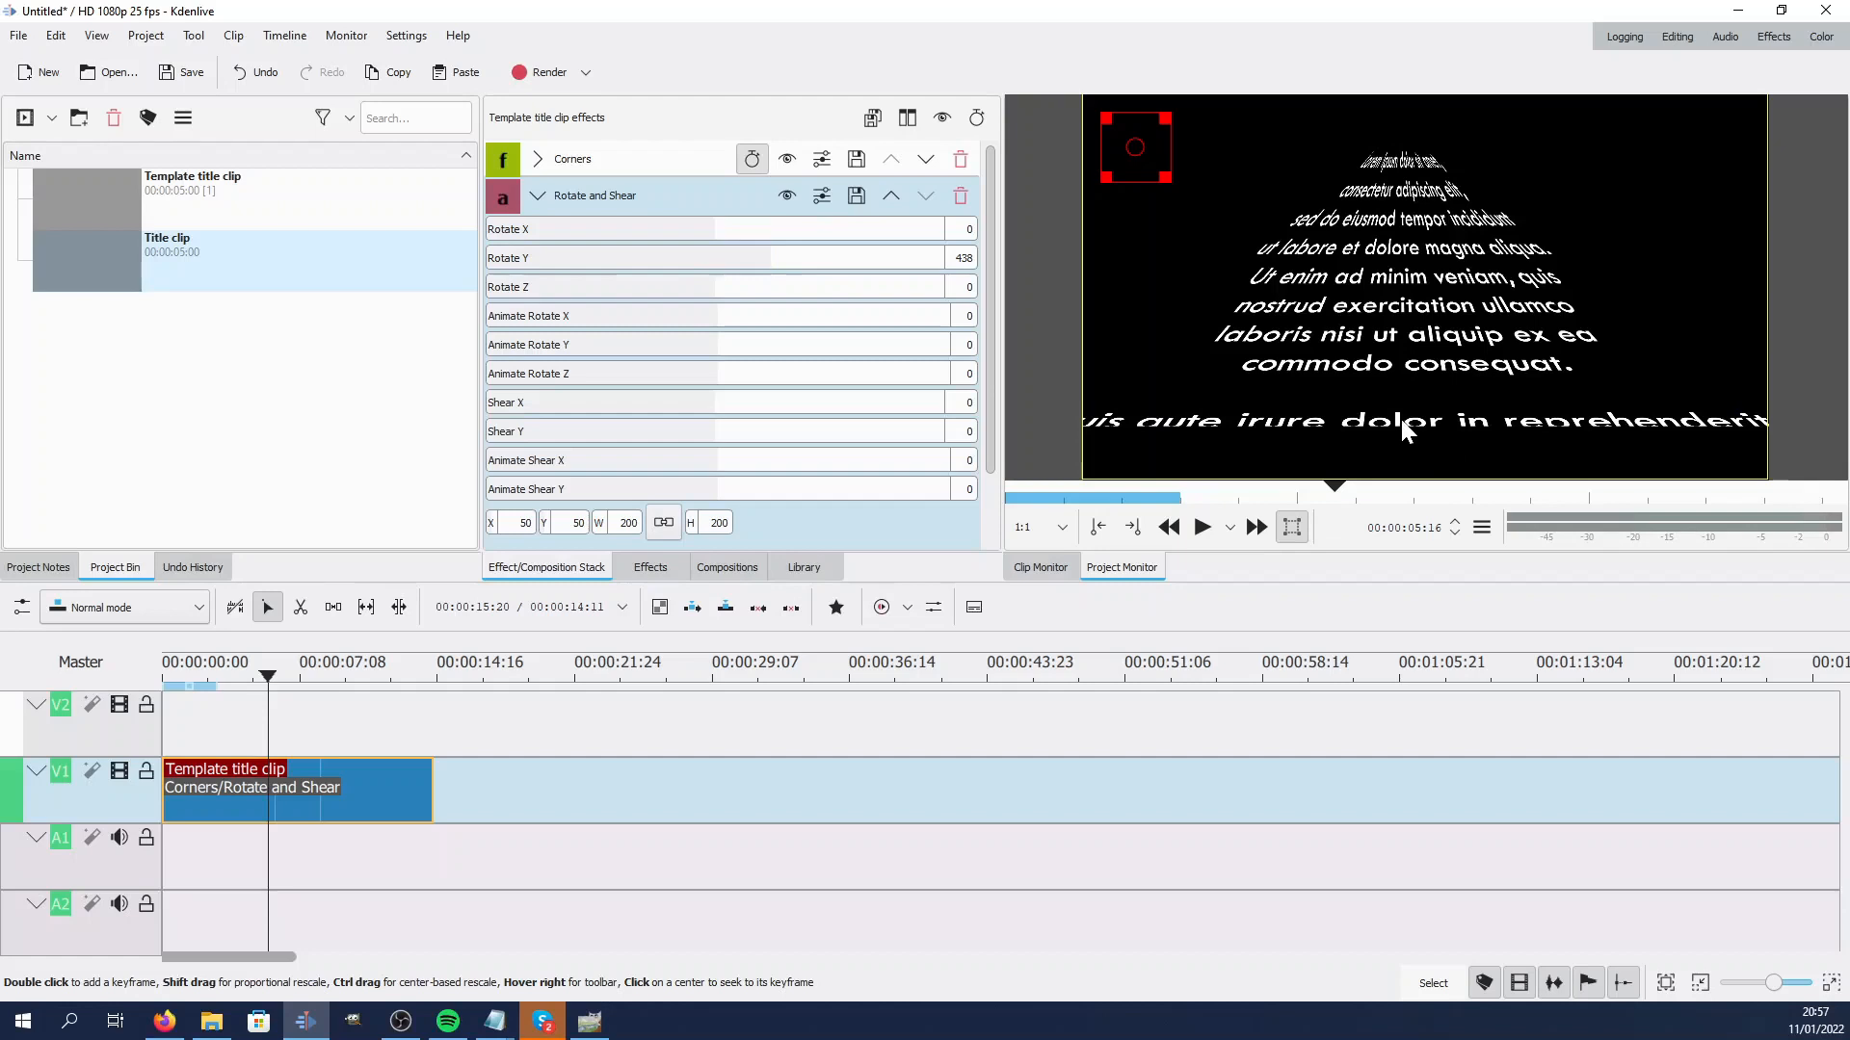
Add the Transform effect from the favourite effects to the template title clip
left_click(664, 570)
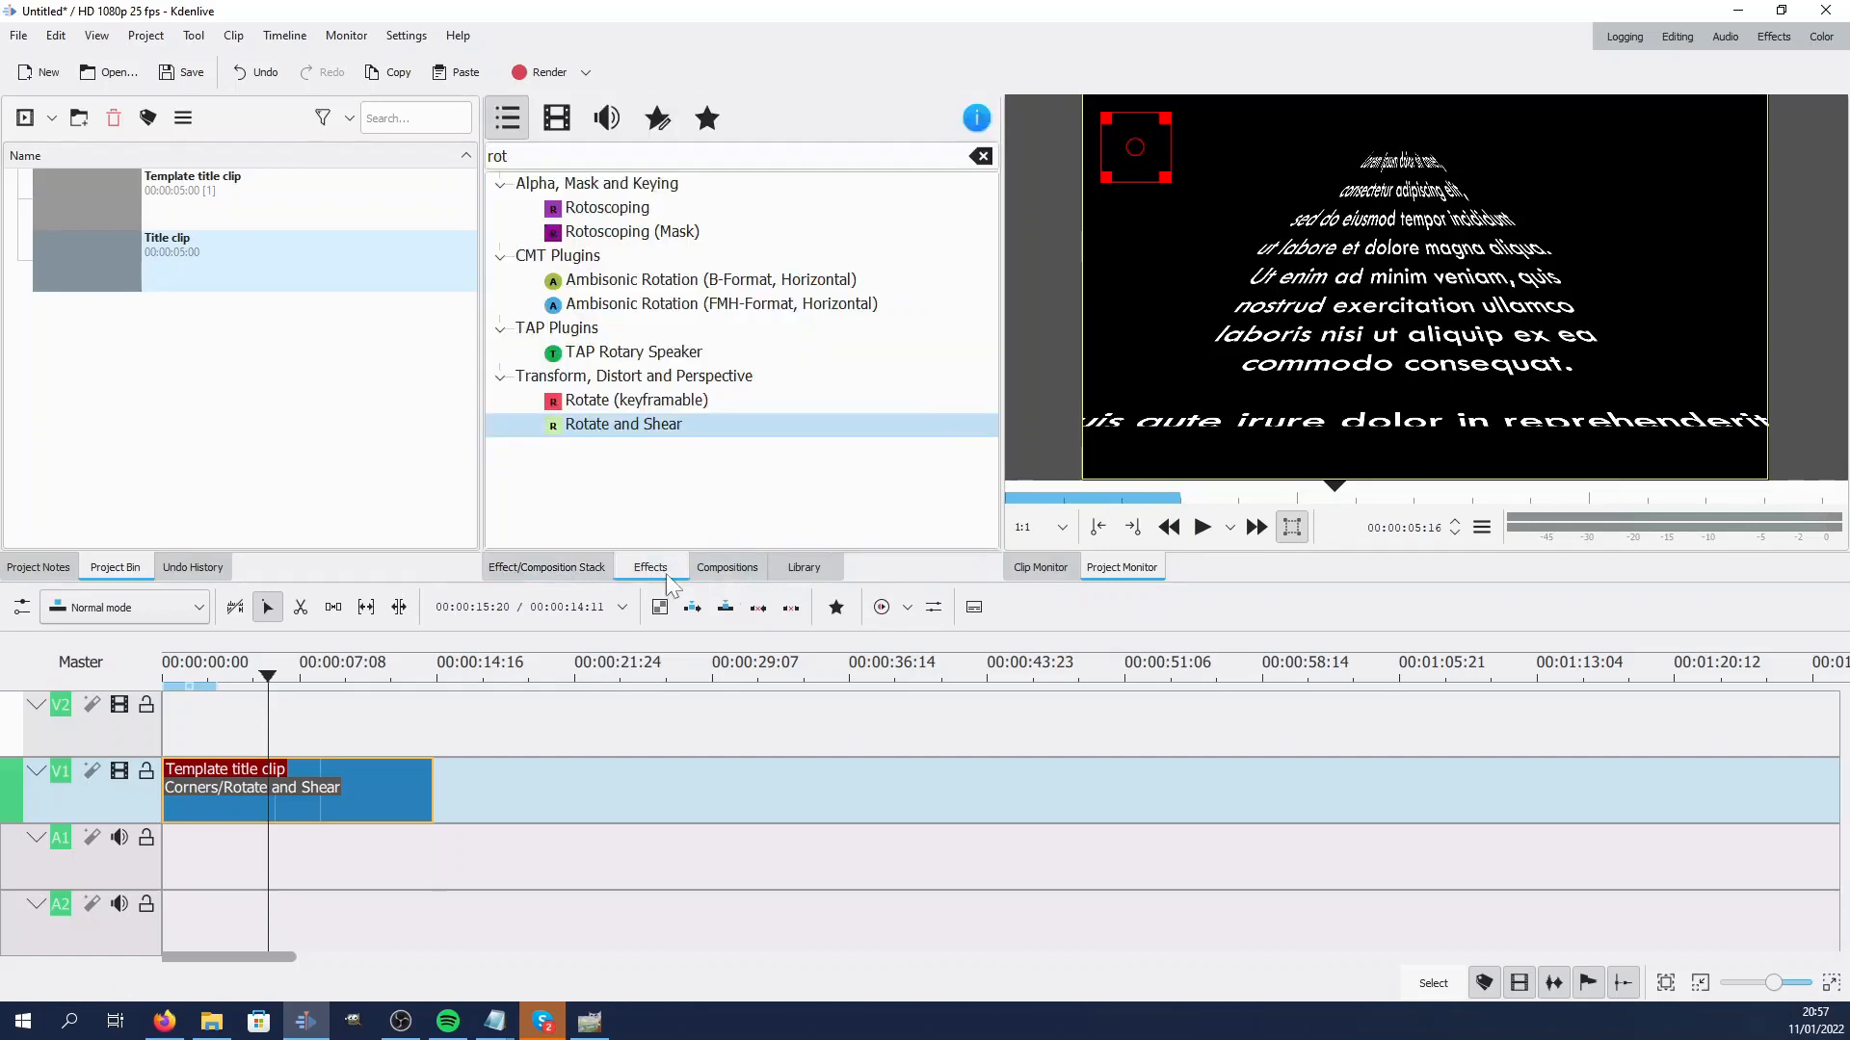
left_click(835, 607)
left_click_drag(844, 654, 314, 790)
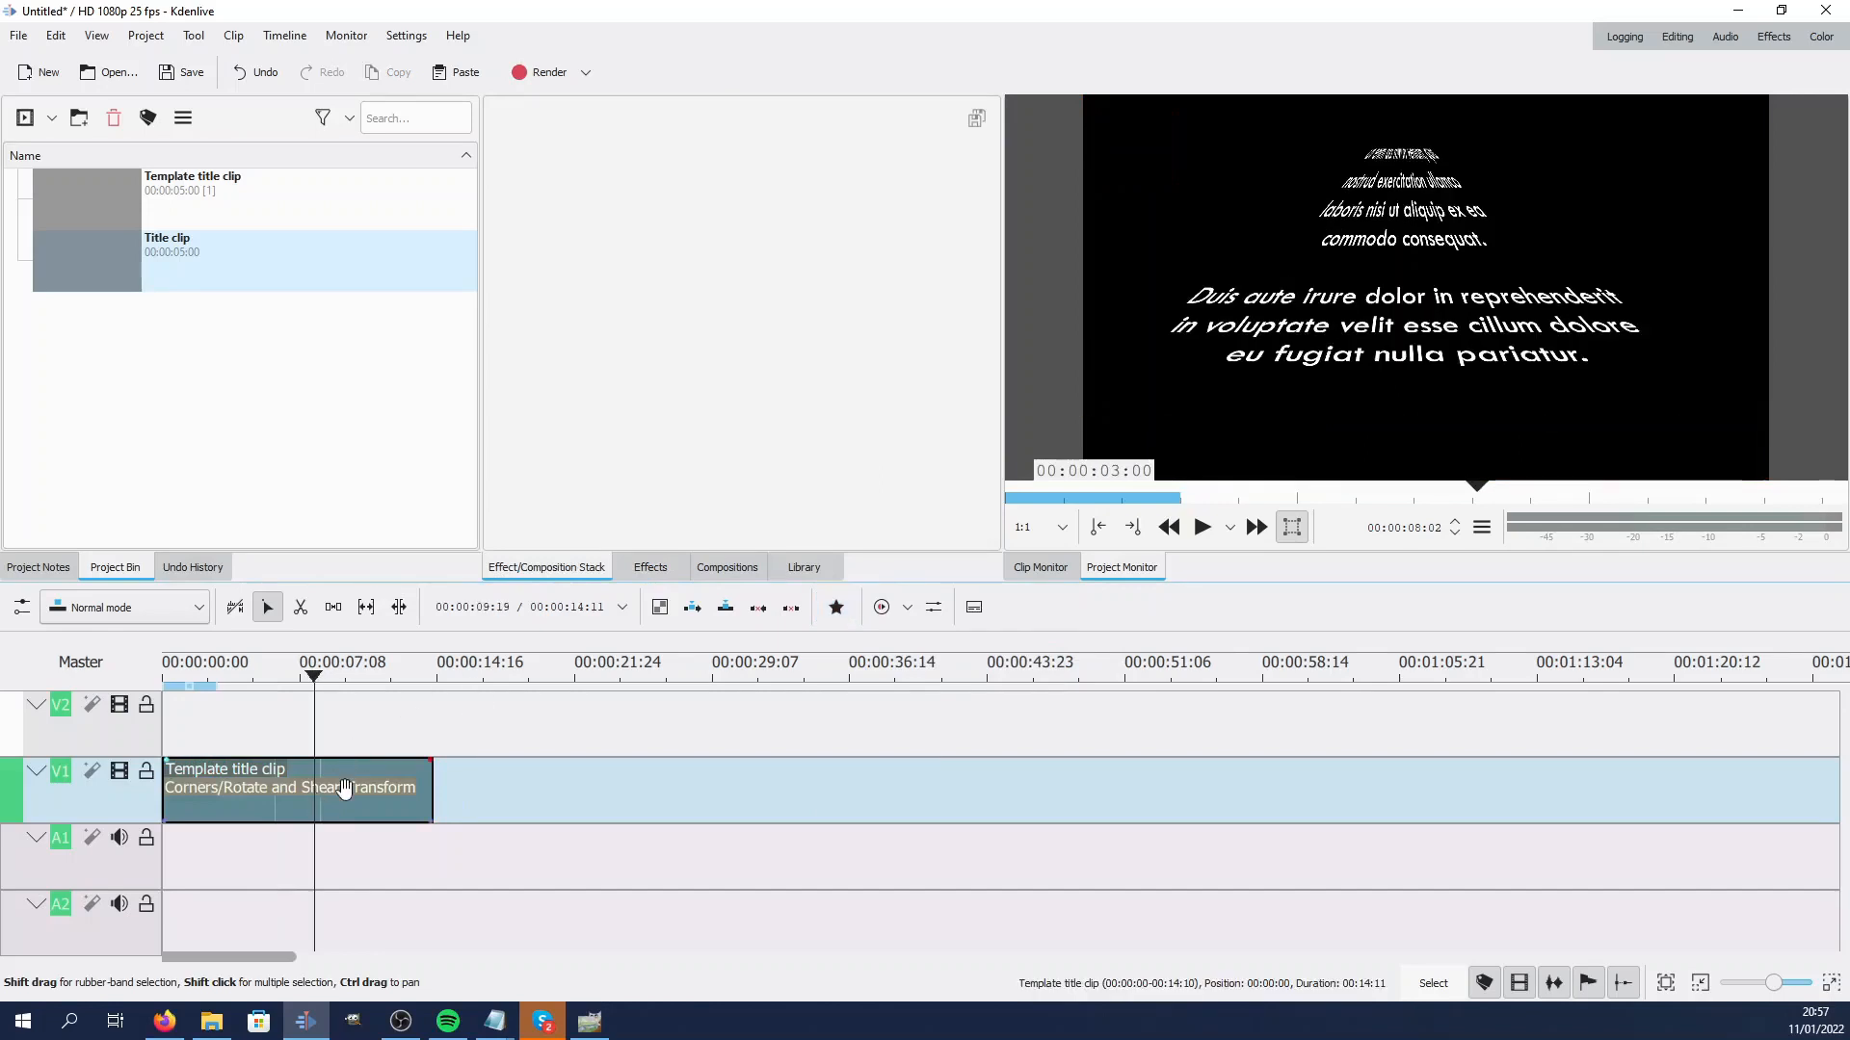
Move the title down in the Transform effect to about X -10, Y 88
left_click(345, 788)
left_click(537, 197)
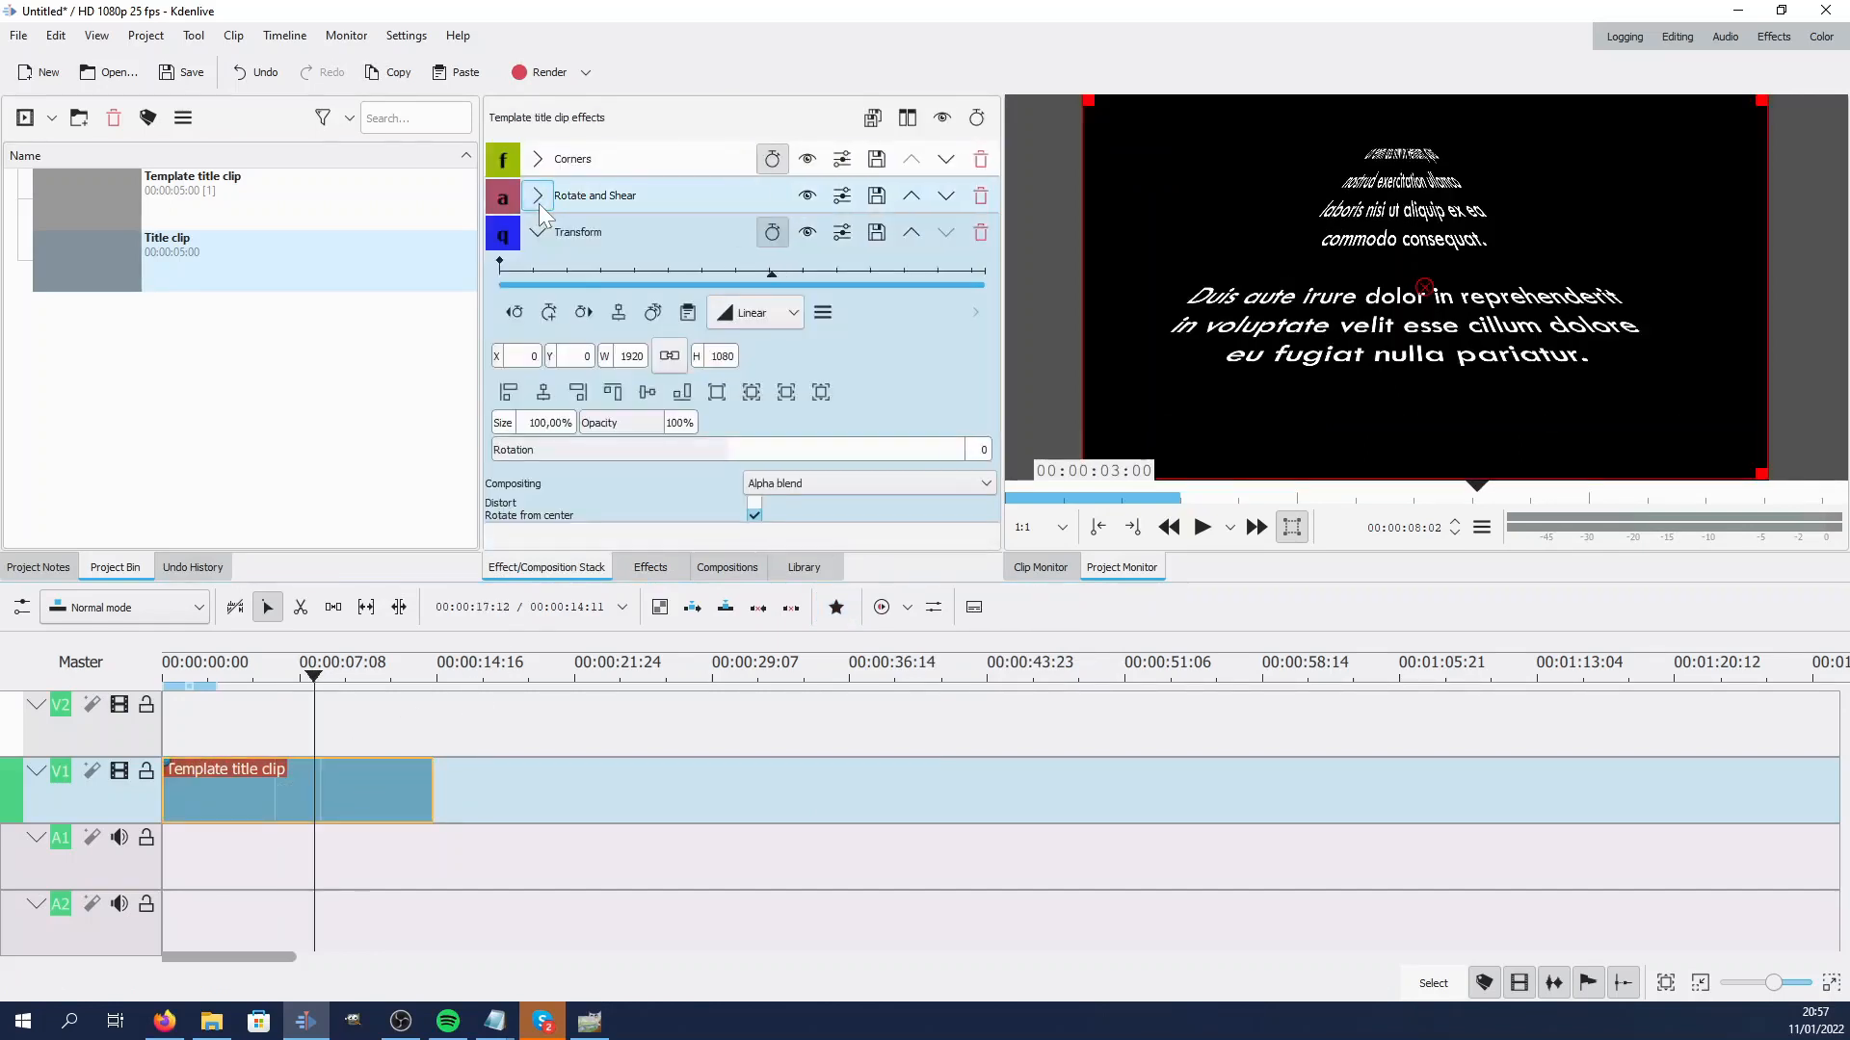
left_click_drag(1426, 286, 1422, 318)
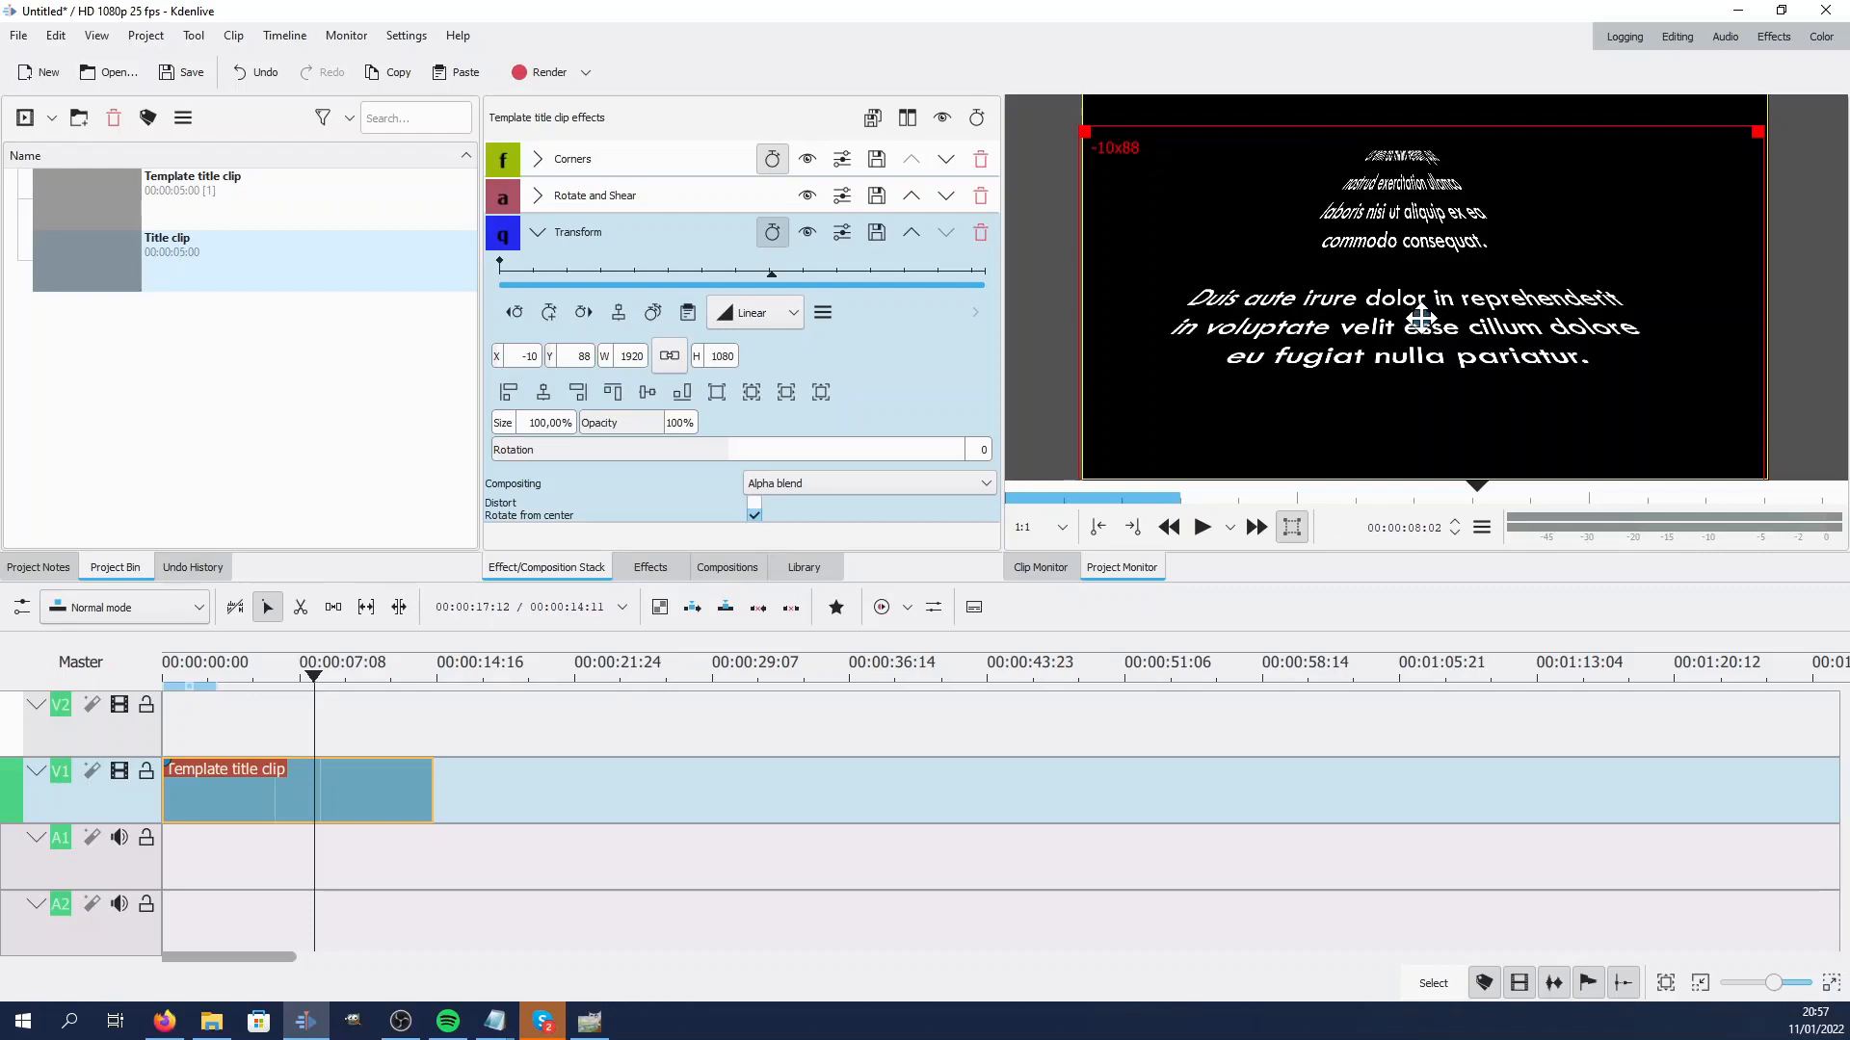
Scrub the timeline to preview, then shift the Transform frame down to about X 0, Y 153
left_click(242, 737)
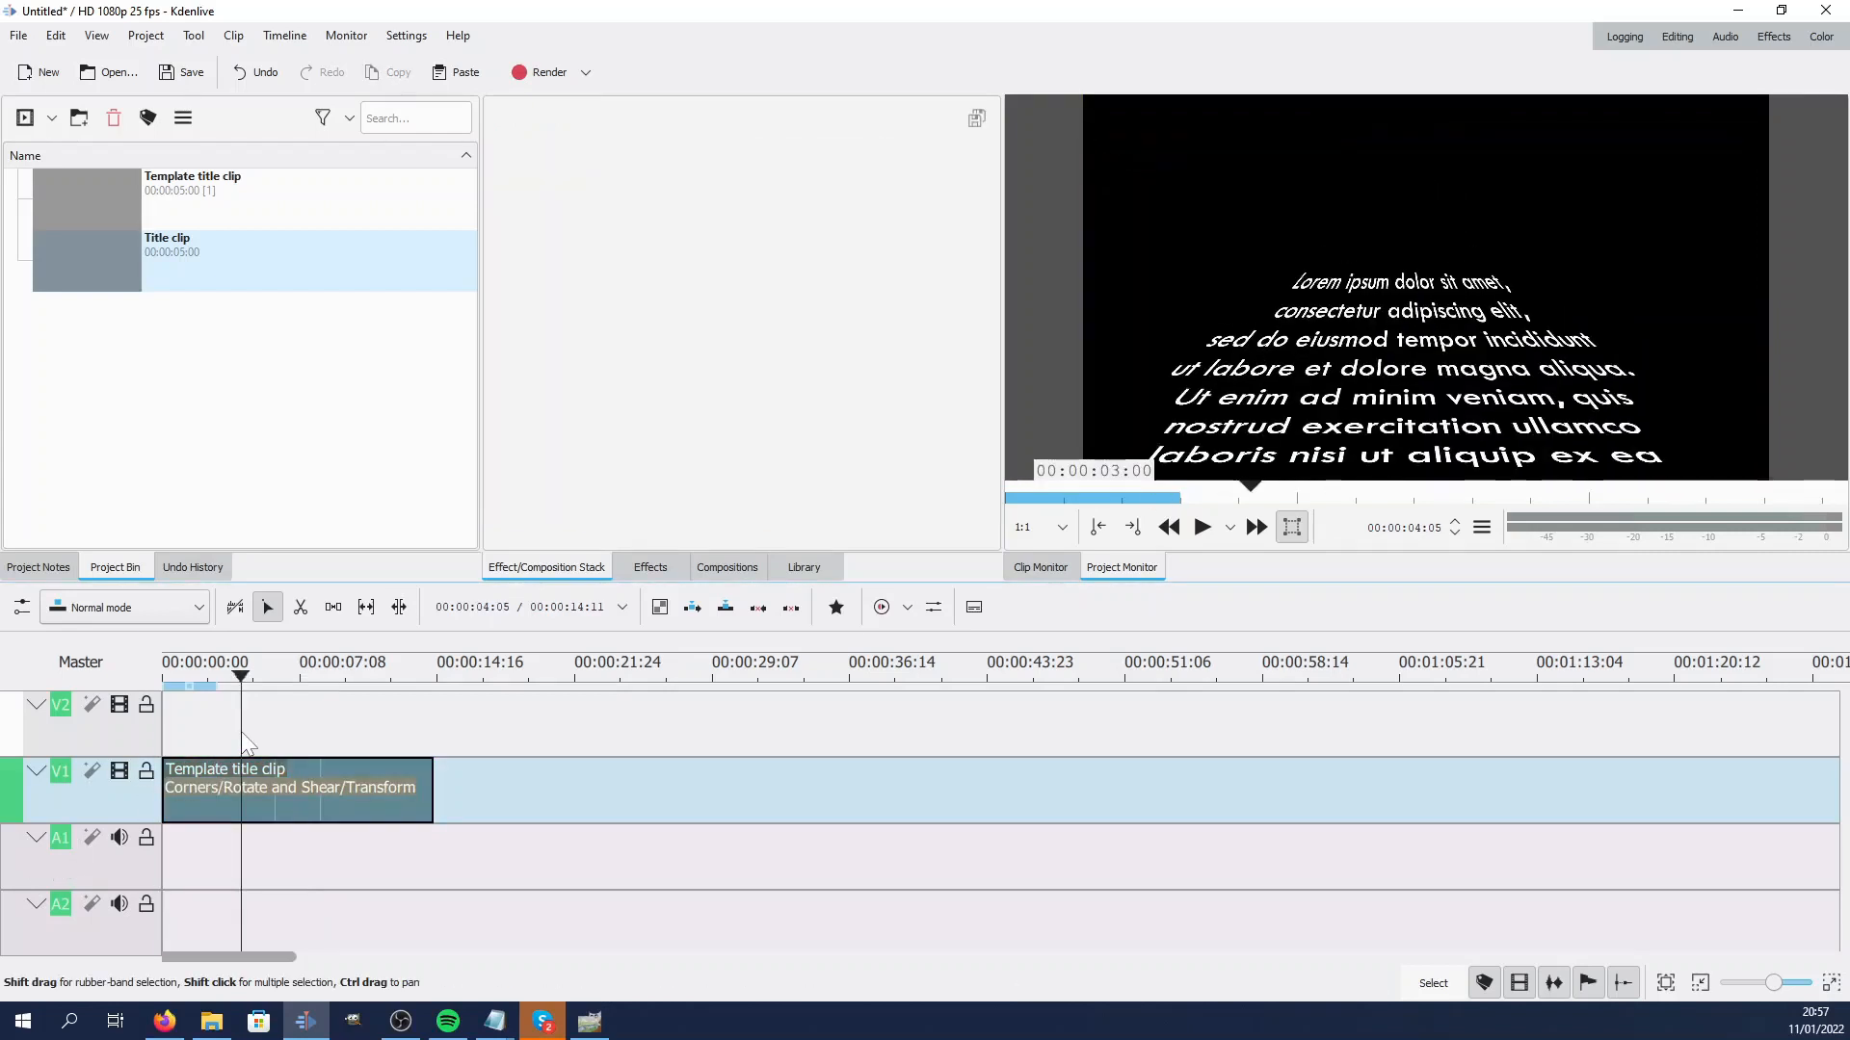
left_click(265, 736)
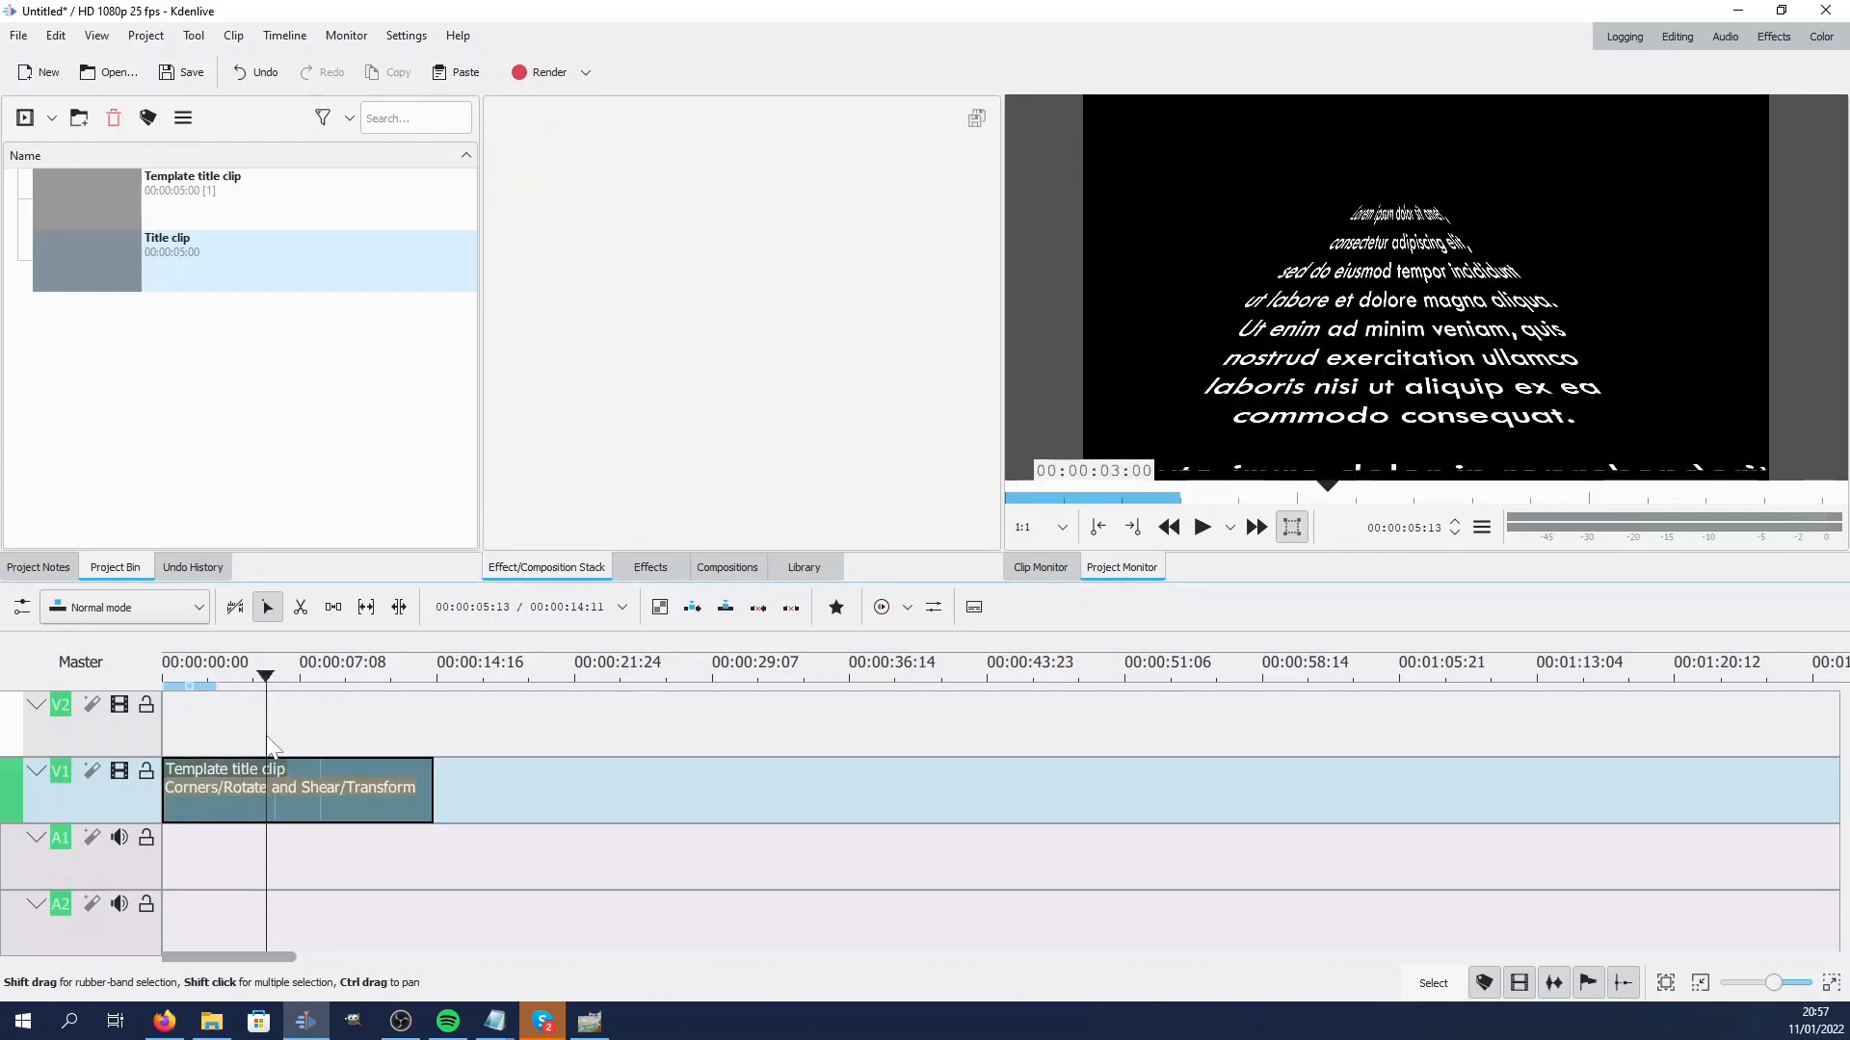
left_click(298, 790)
left_click_drag(1418, 325, 1417, 348)
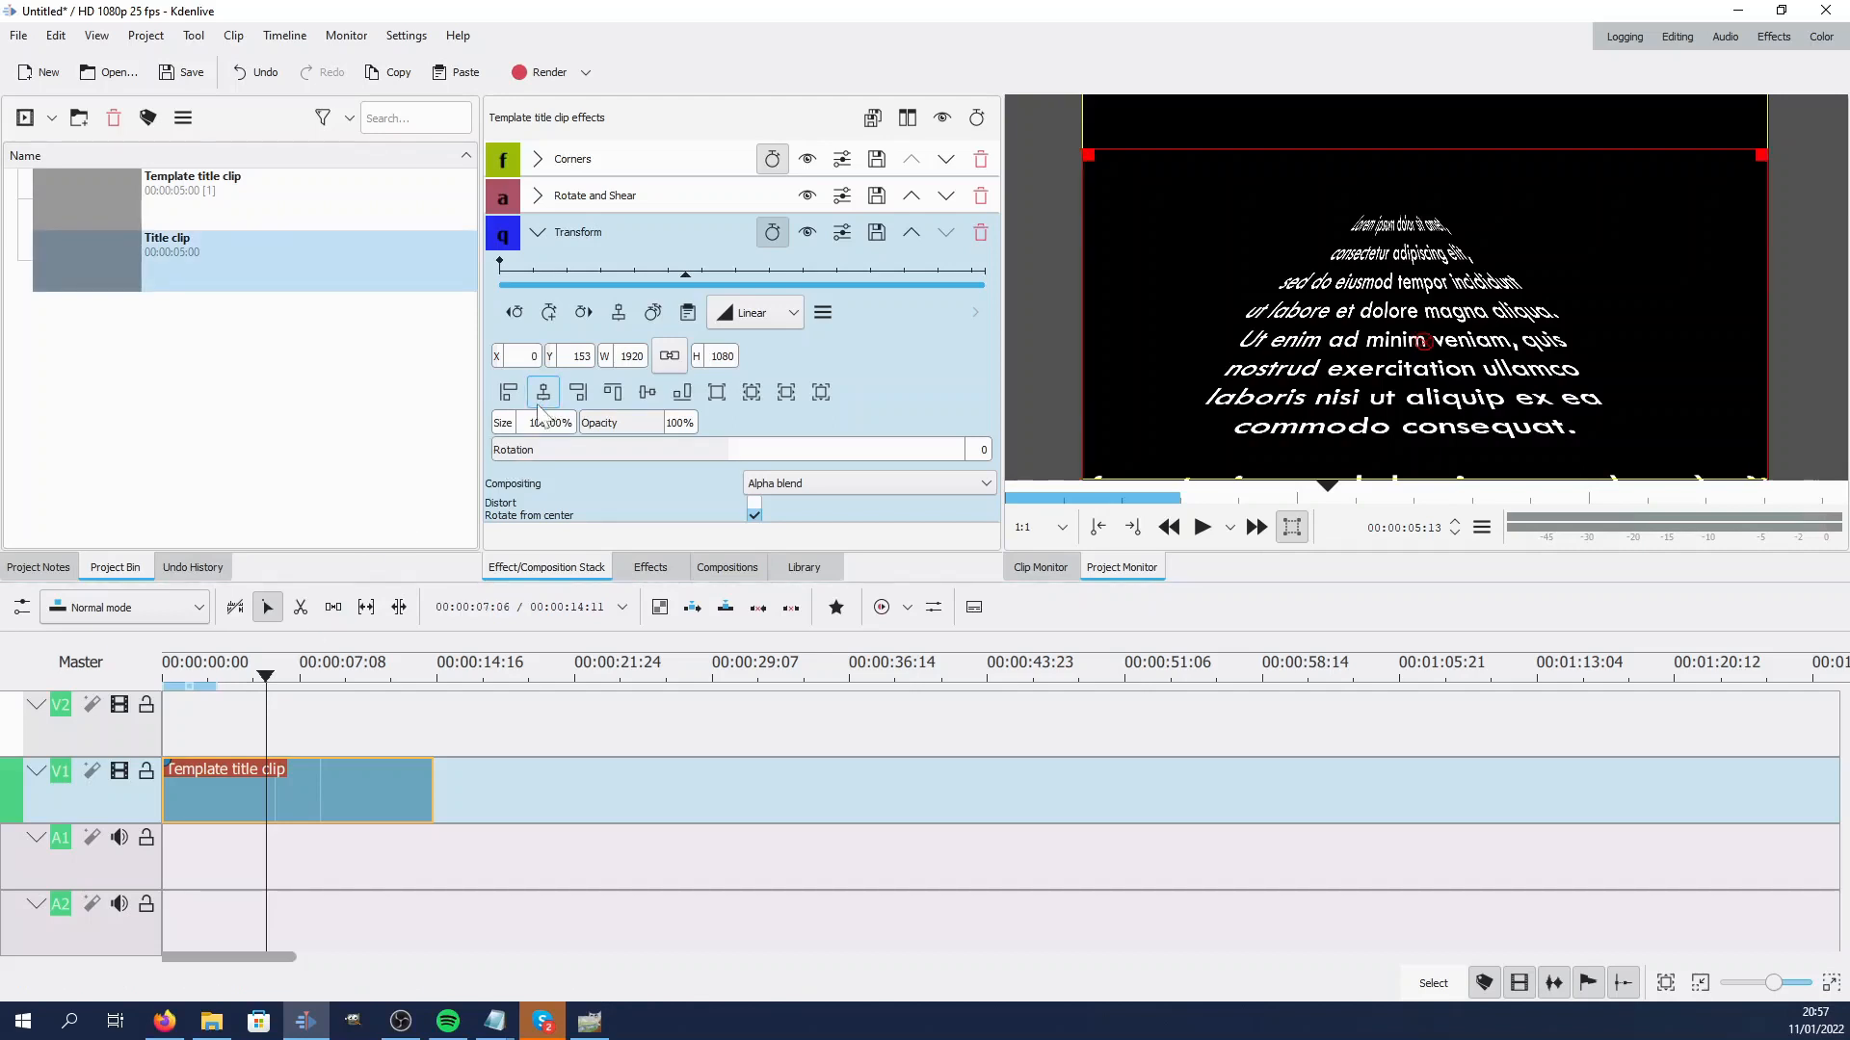
Search the effects for alpha and add Alpha shapes to the template title clip
left_click(245, 725)
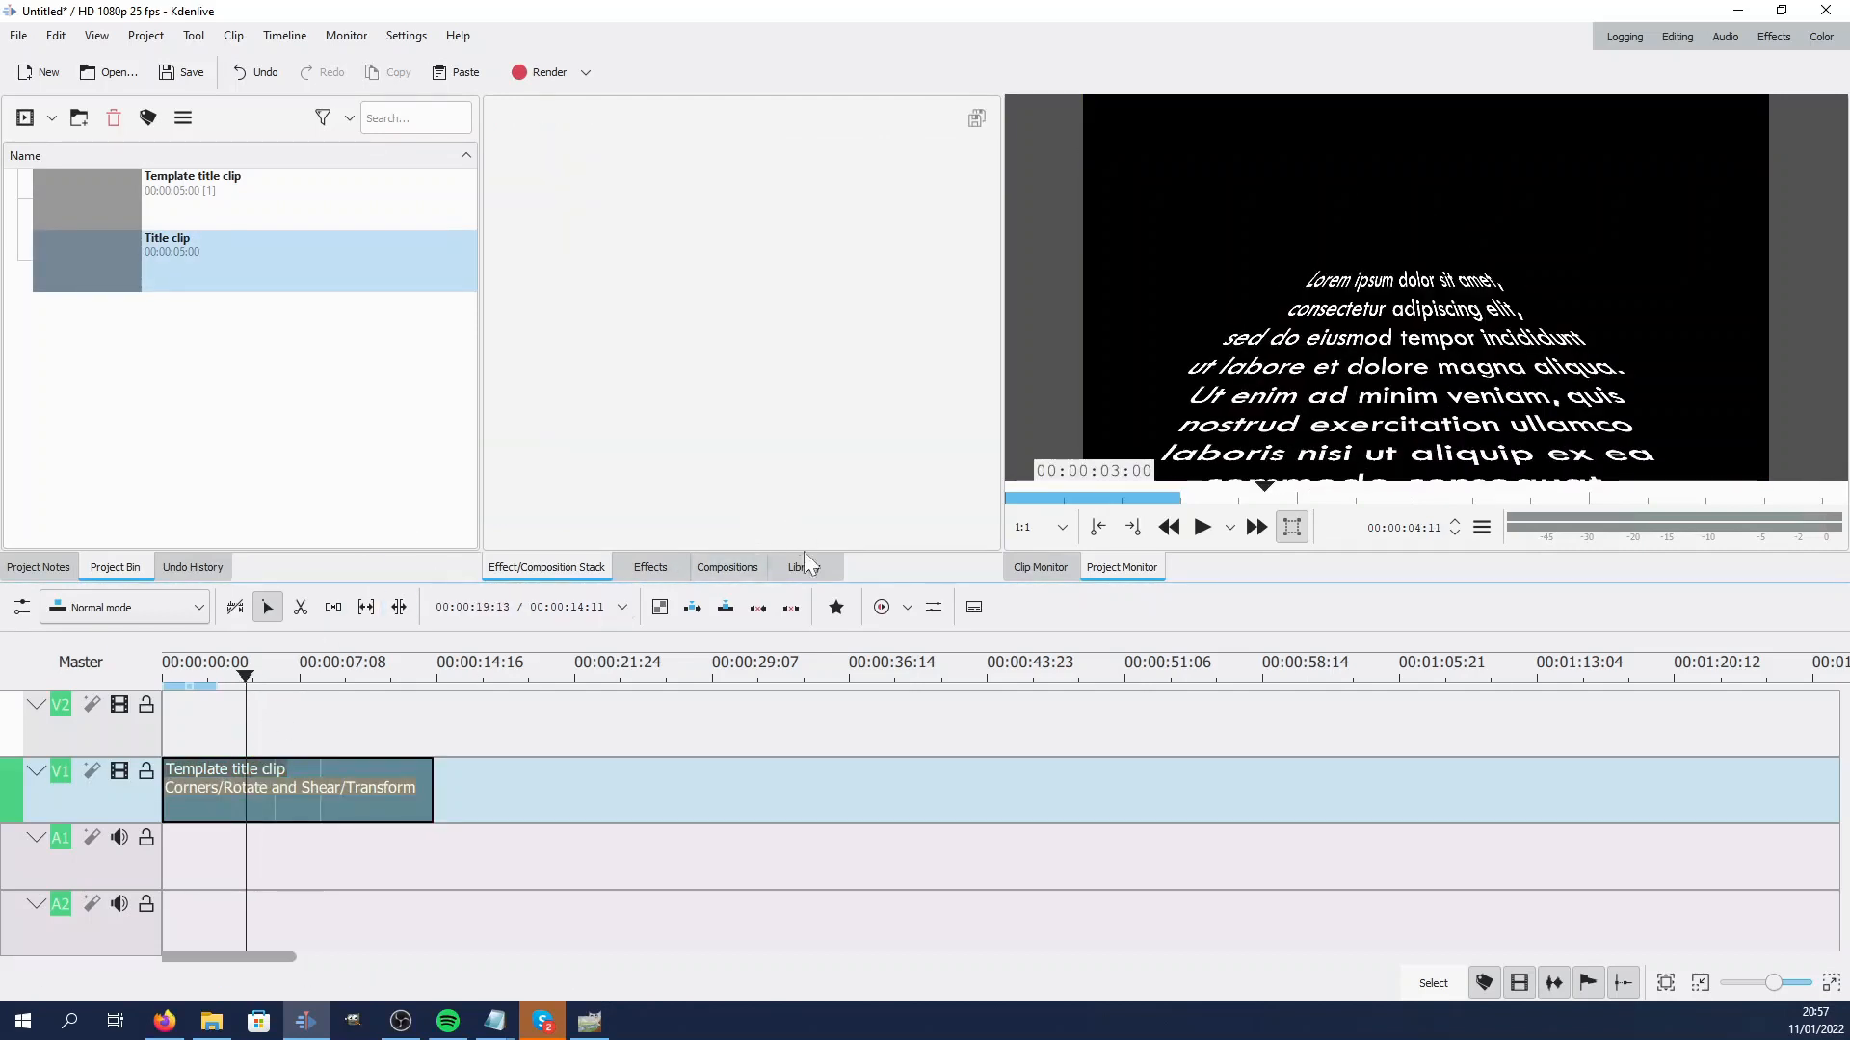
left_click(647, 569)
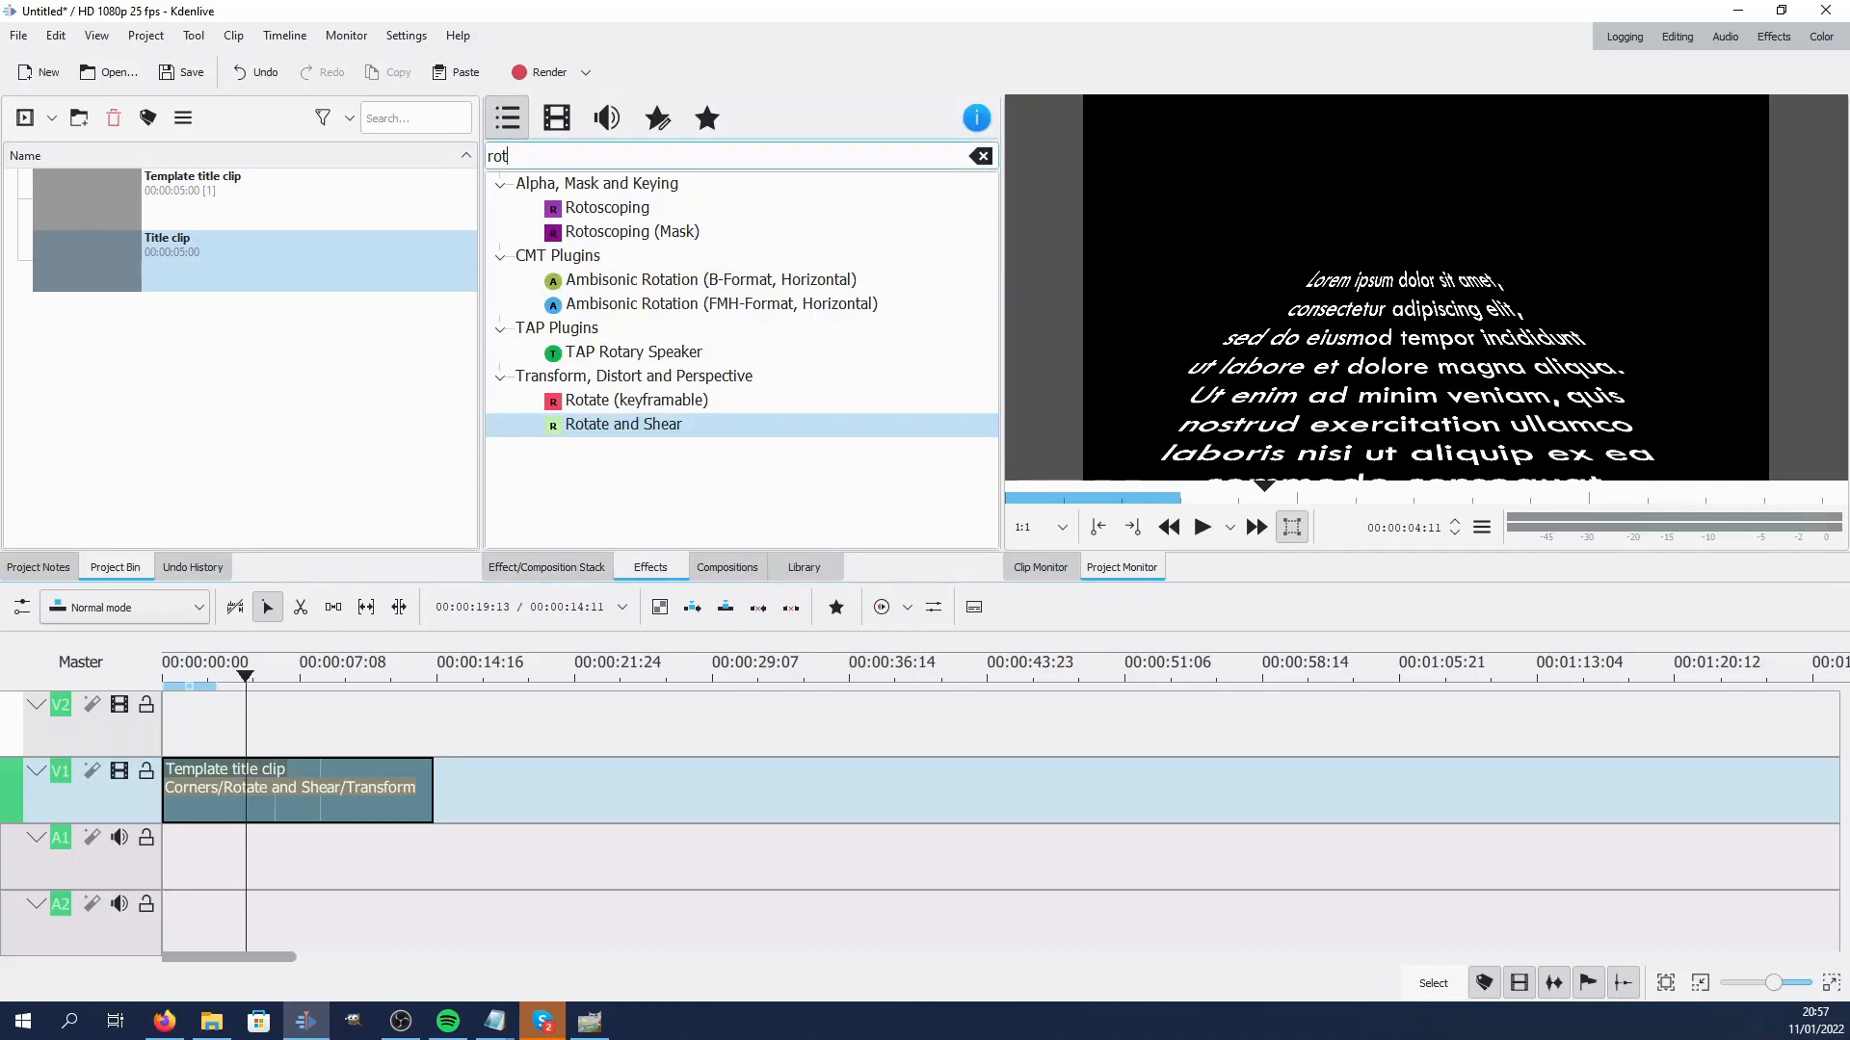
type("alpha")
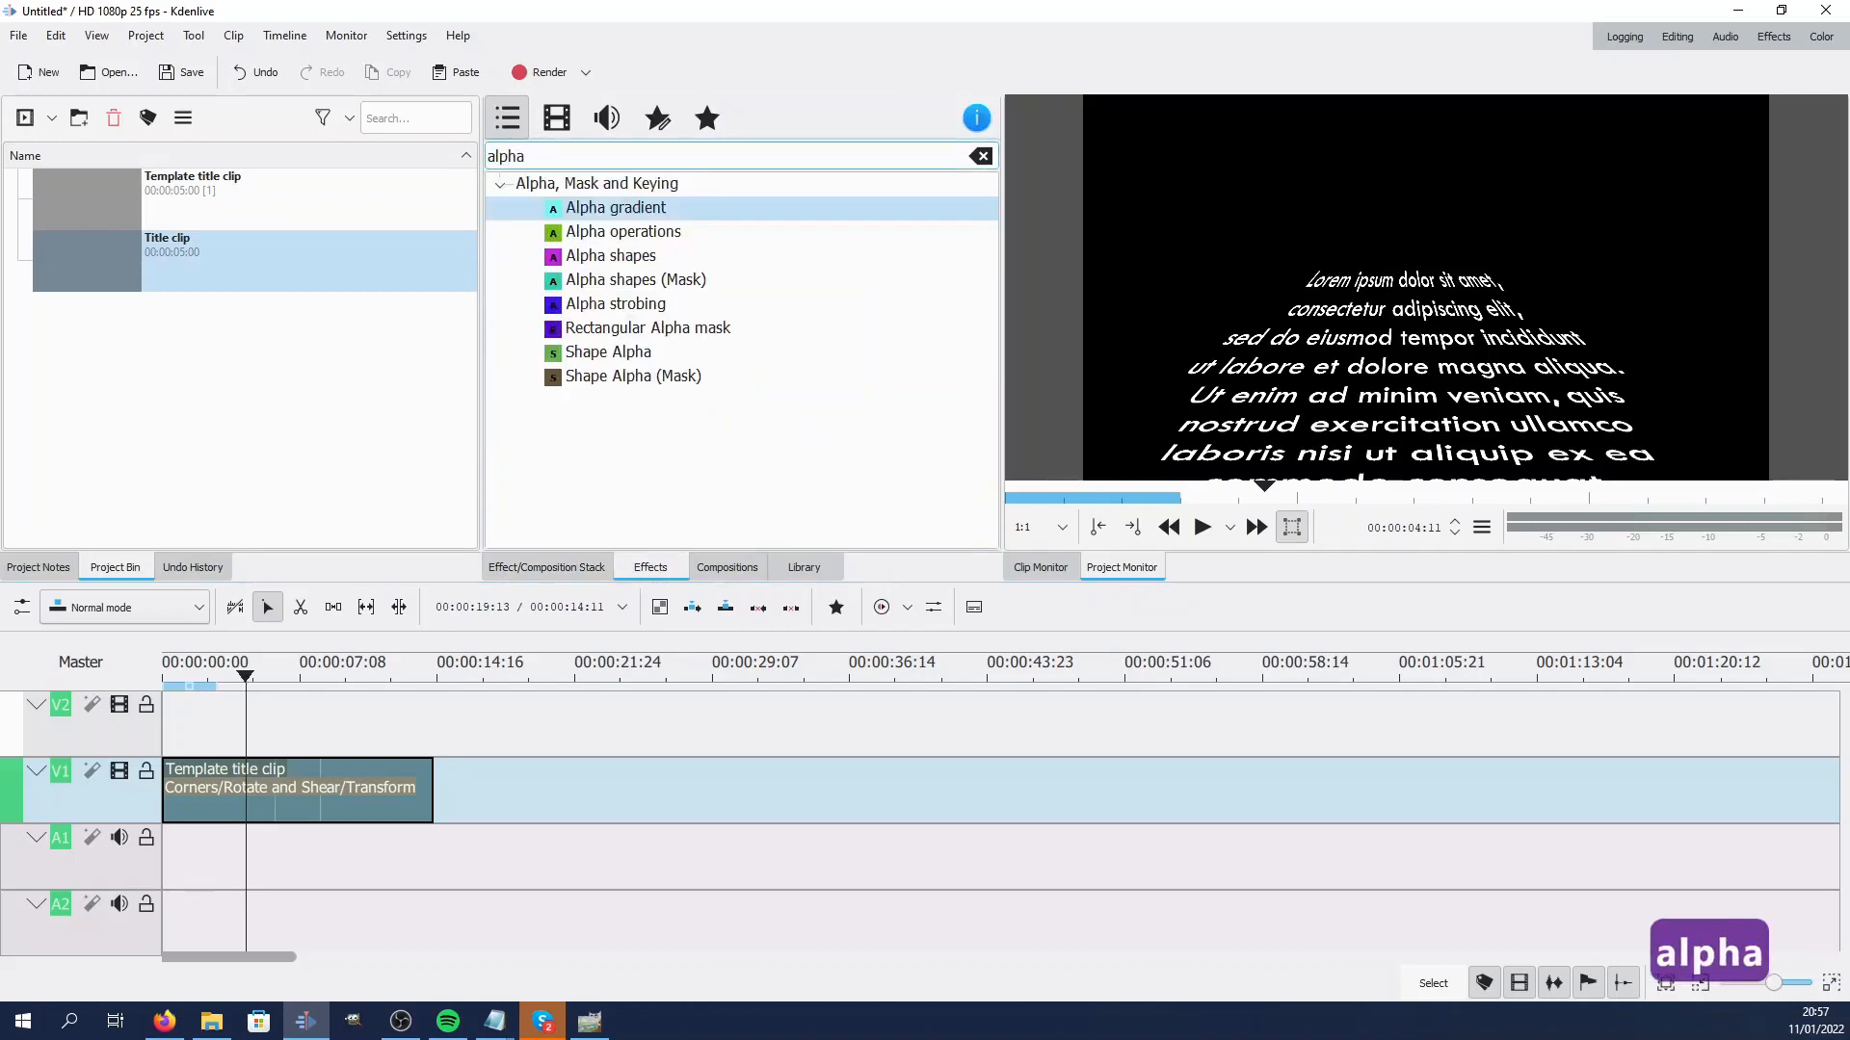
left_click_drag(611, 255, 517, 524)
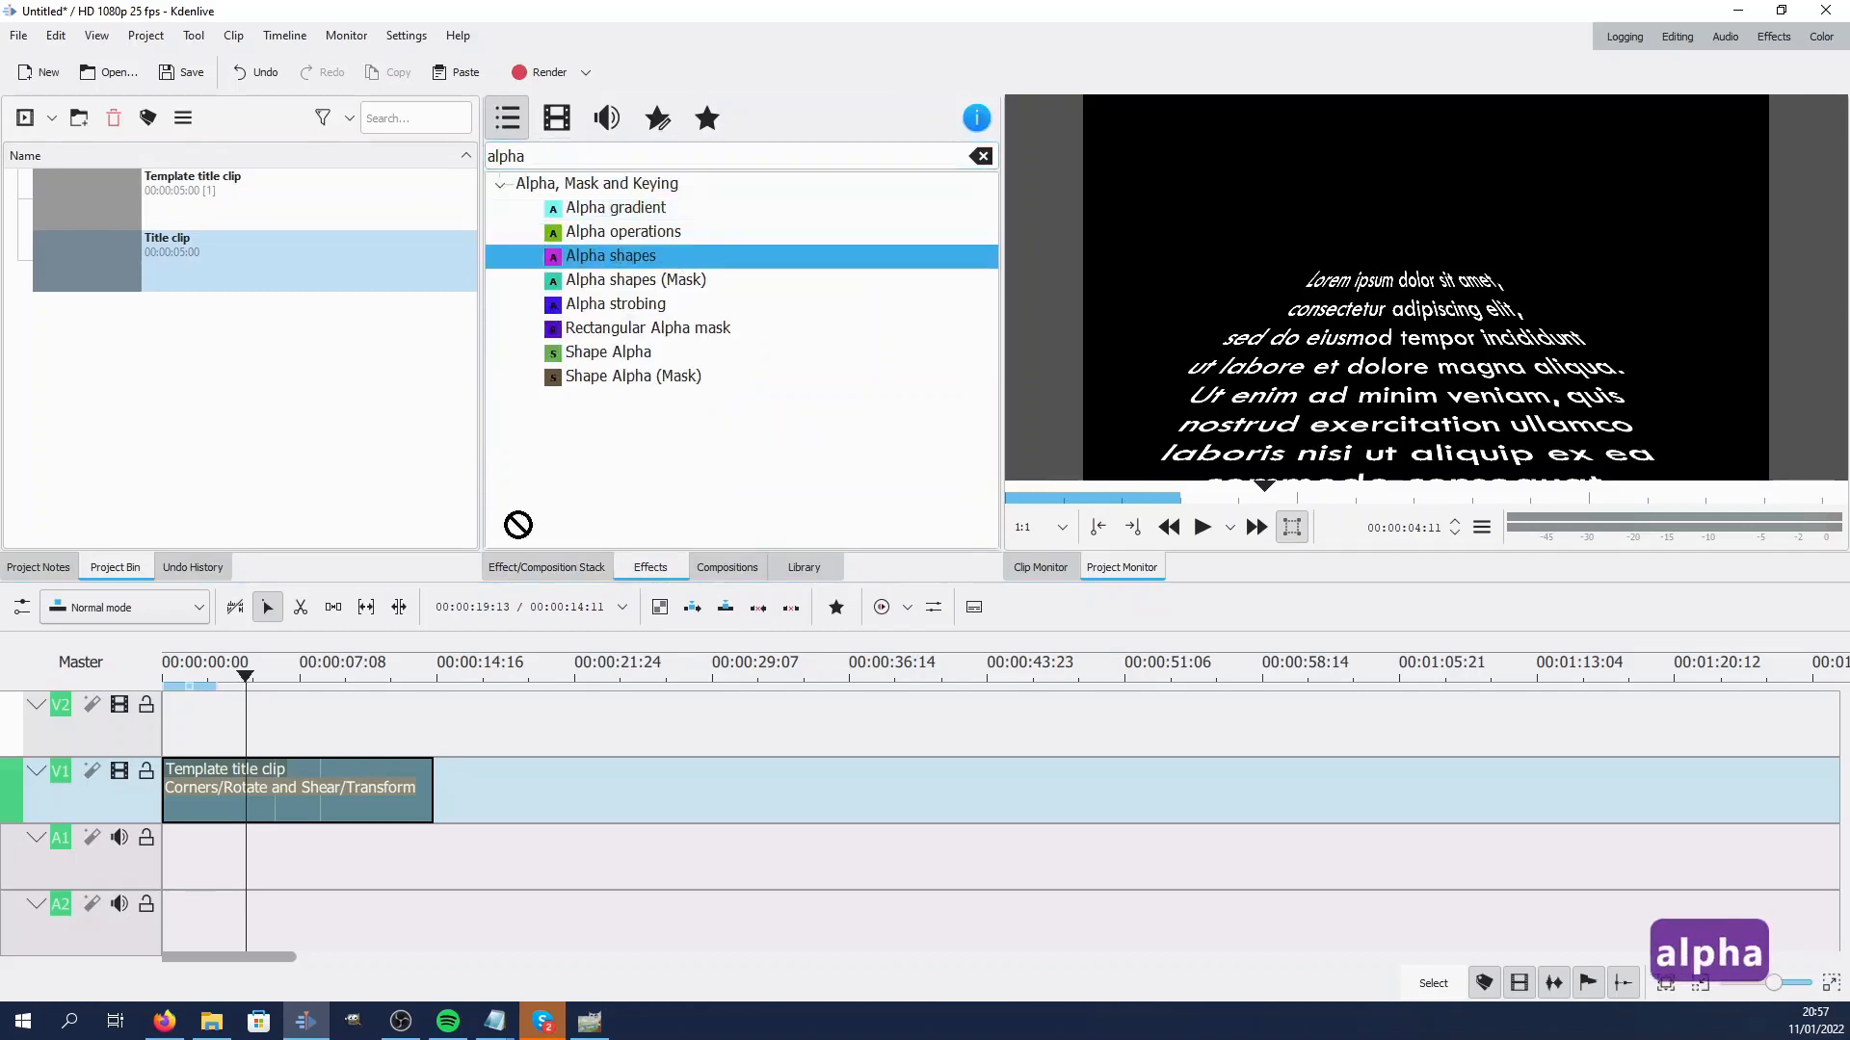
left_click_drag(377, 805, 366, 798)
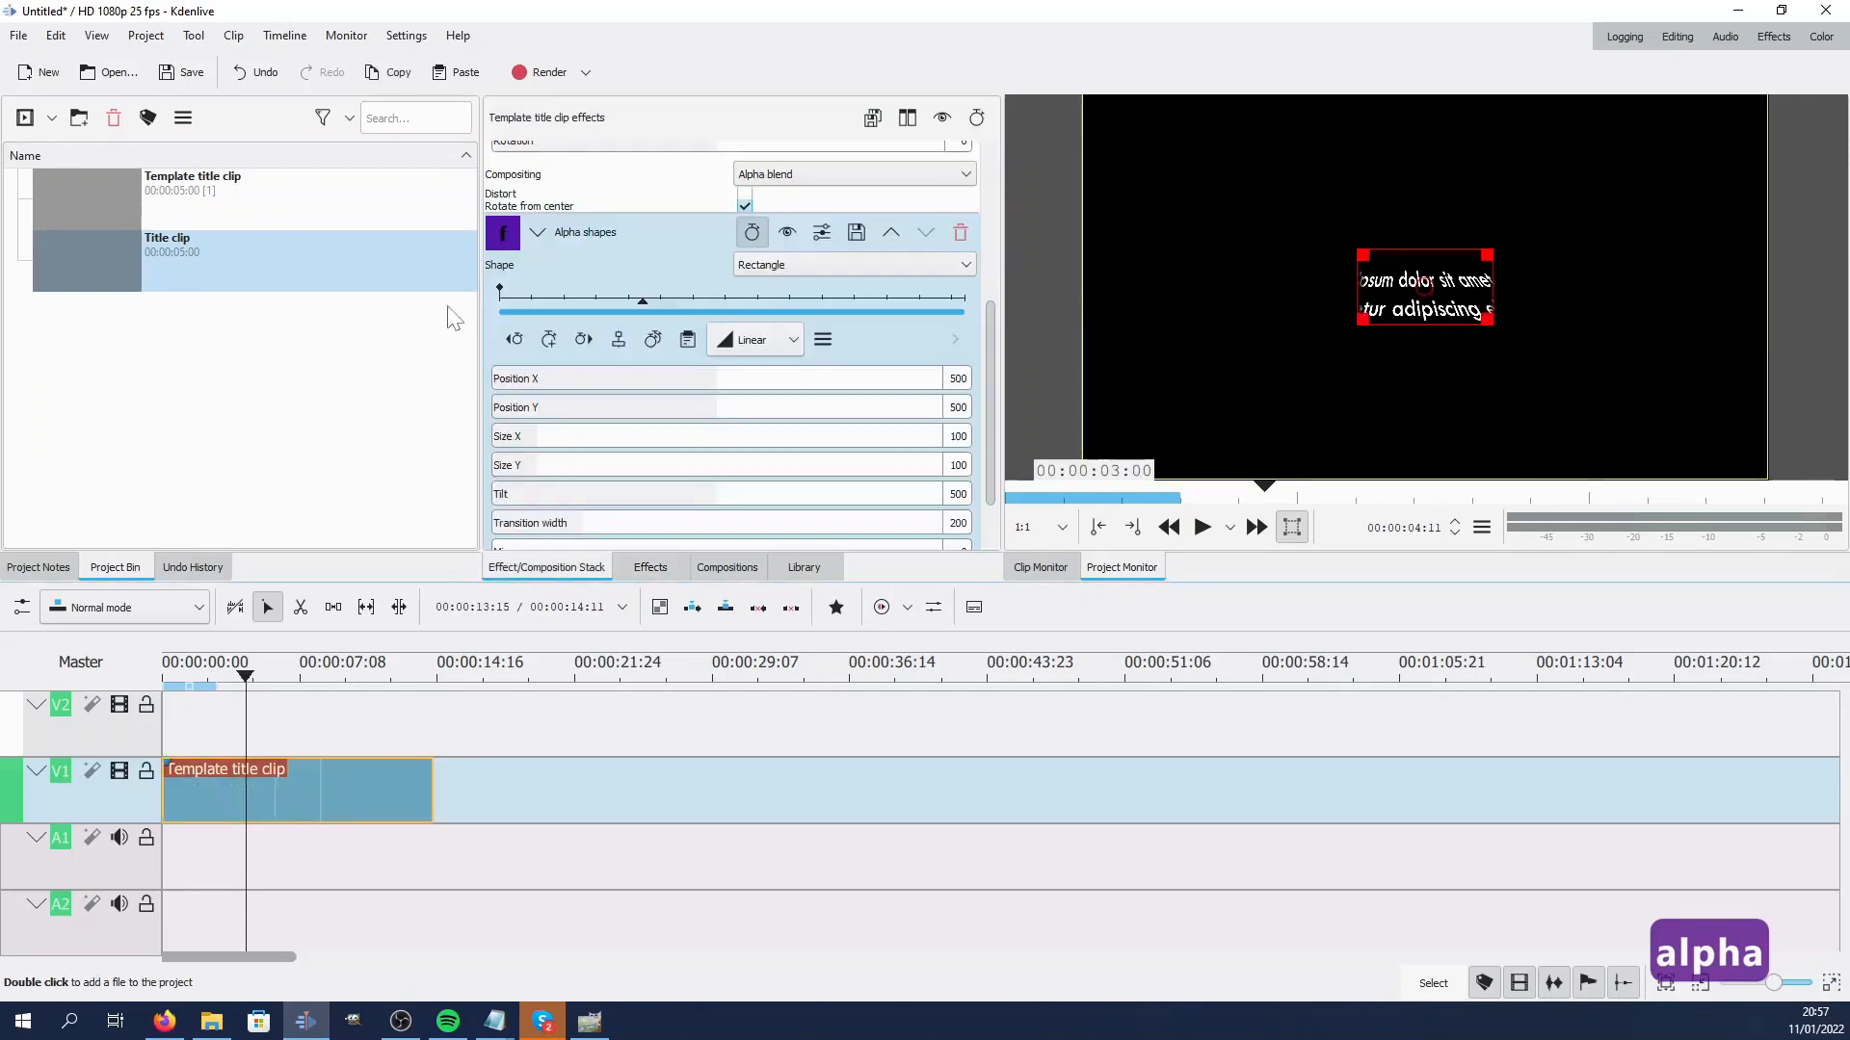
Set the Alpha shapes rectangle to Size X 638, Size Y 514 and Position Y 594
scroll(593, 258, "down", 1)
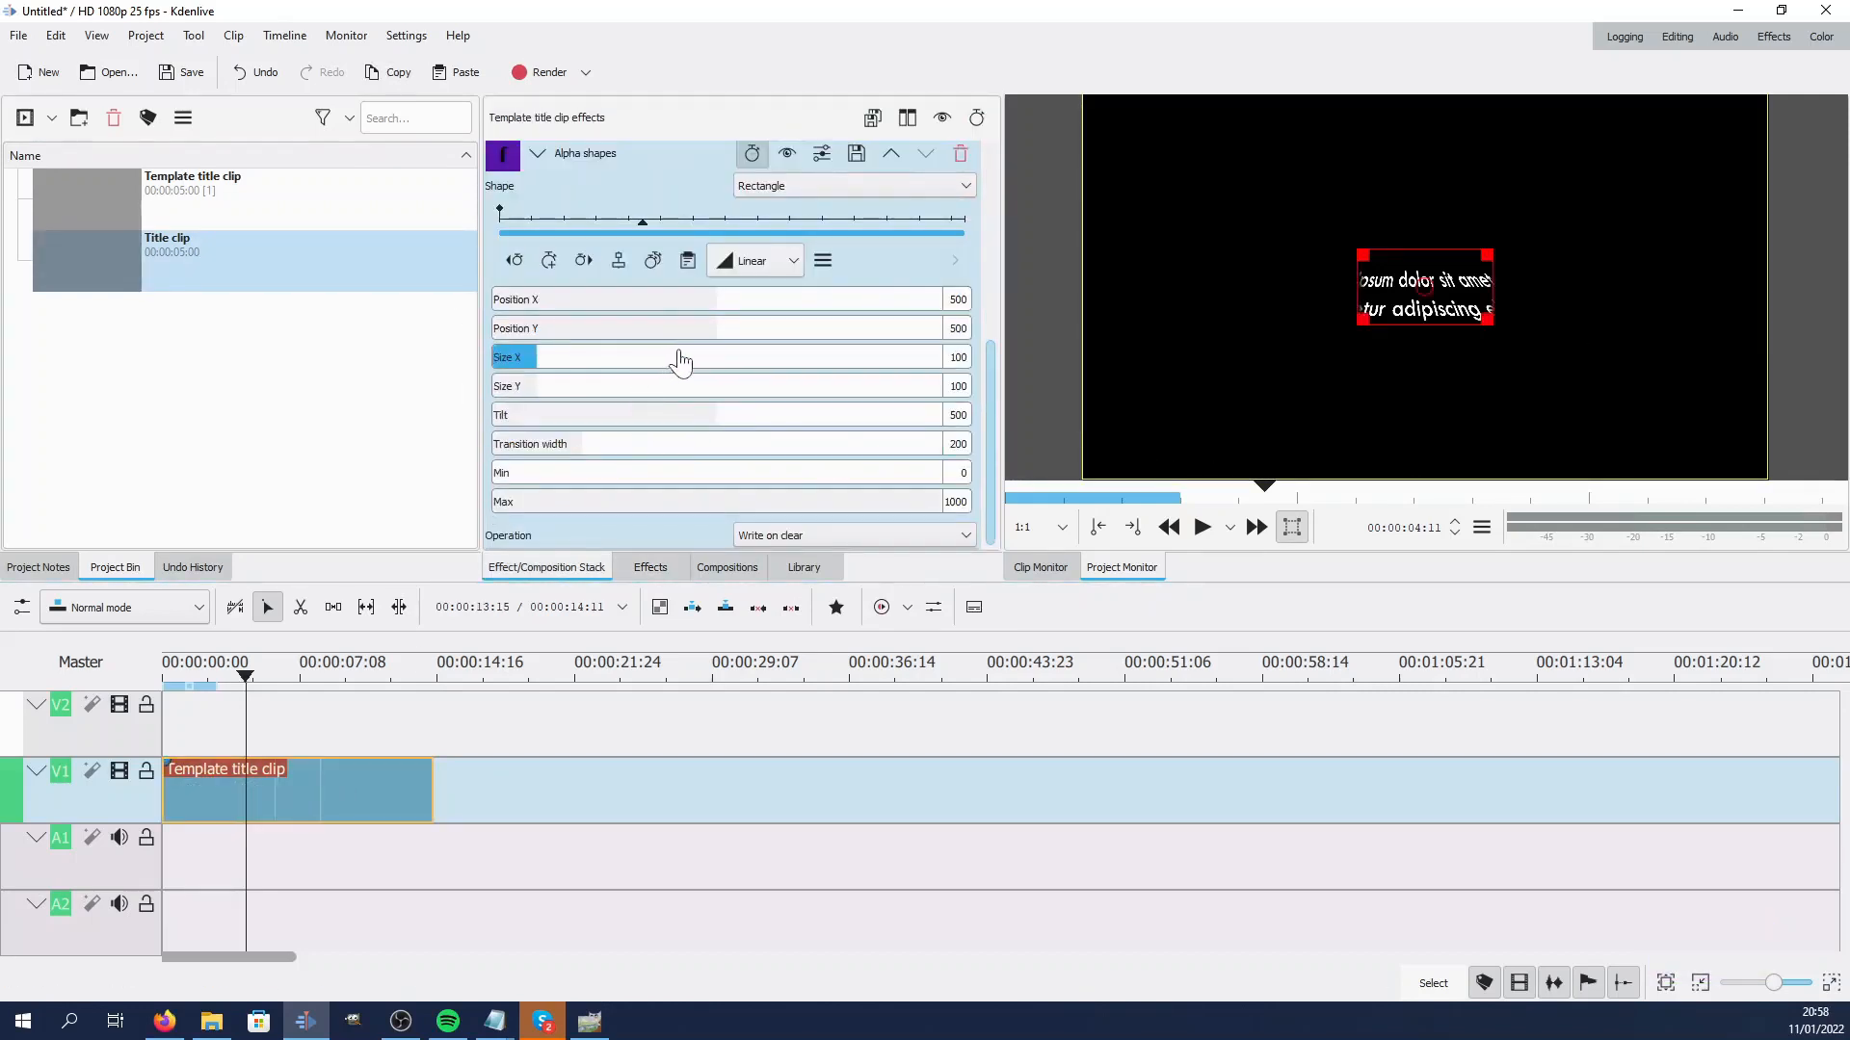
left_click(781, 367)
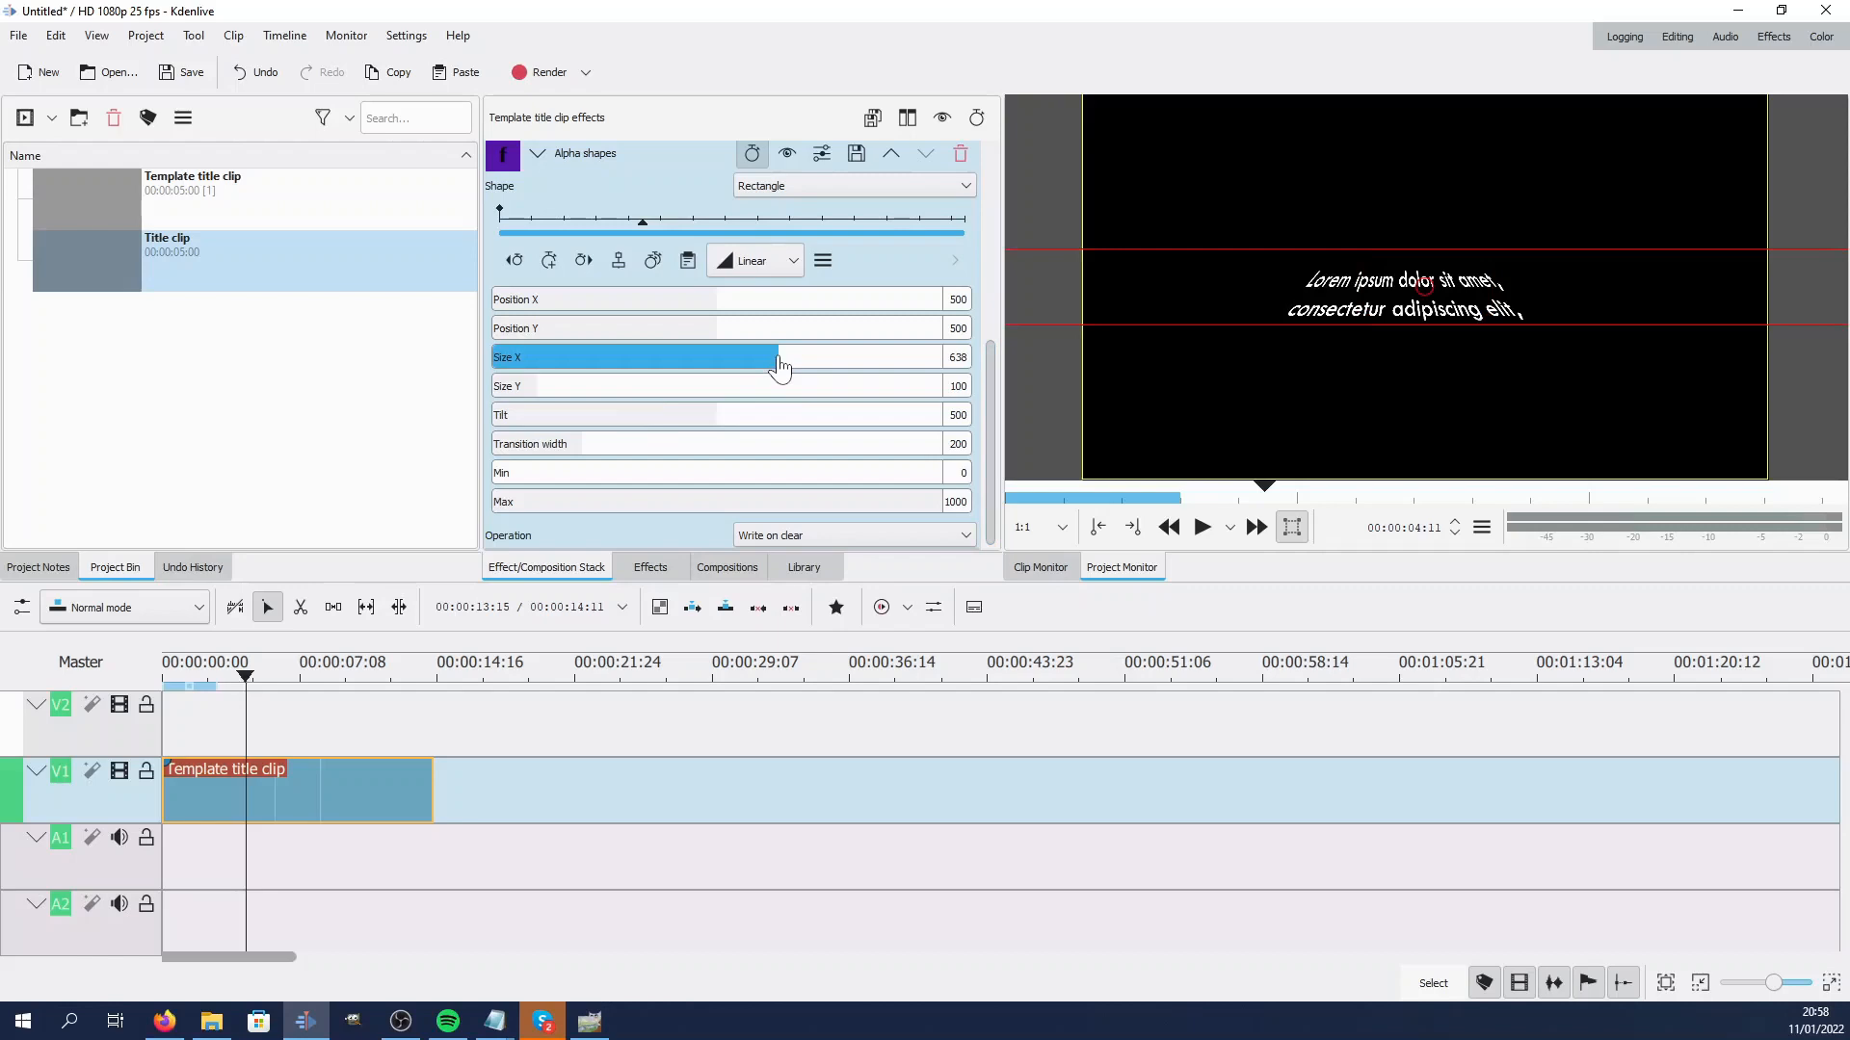
left_click(725, 390)
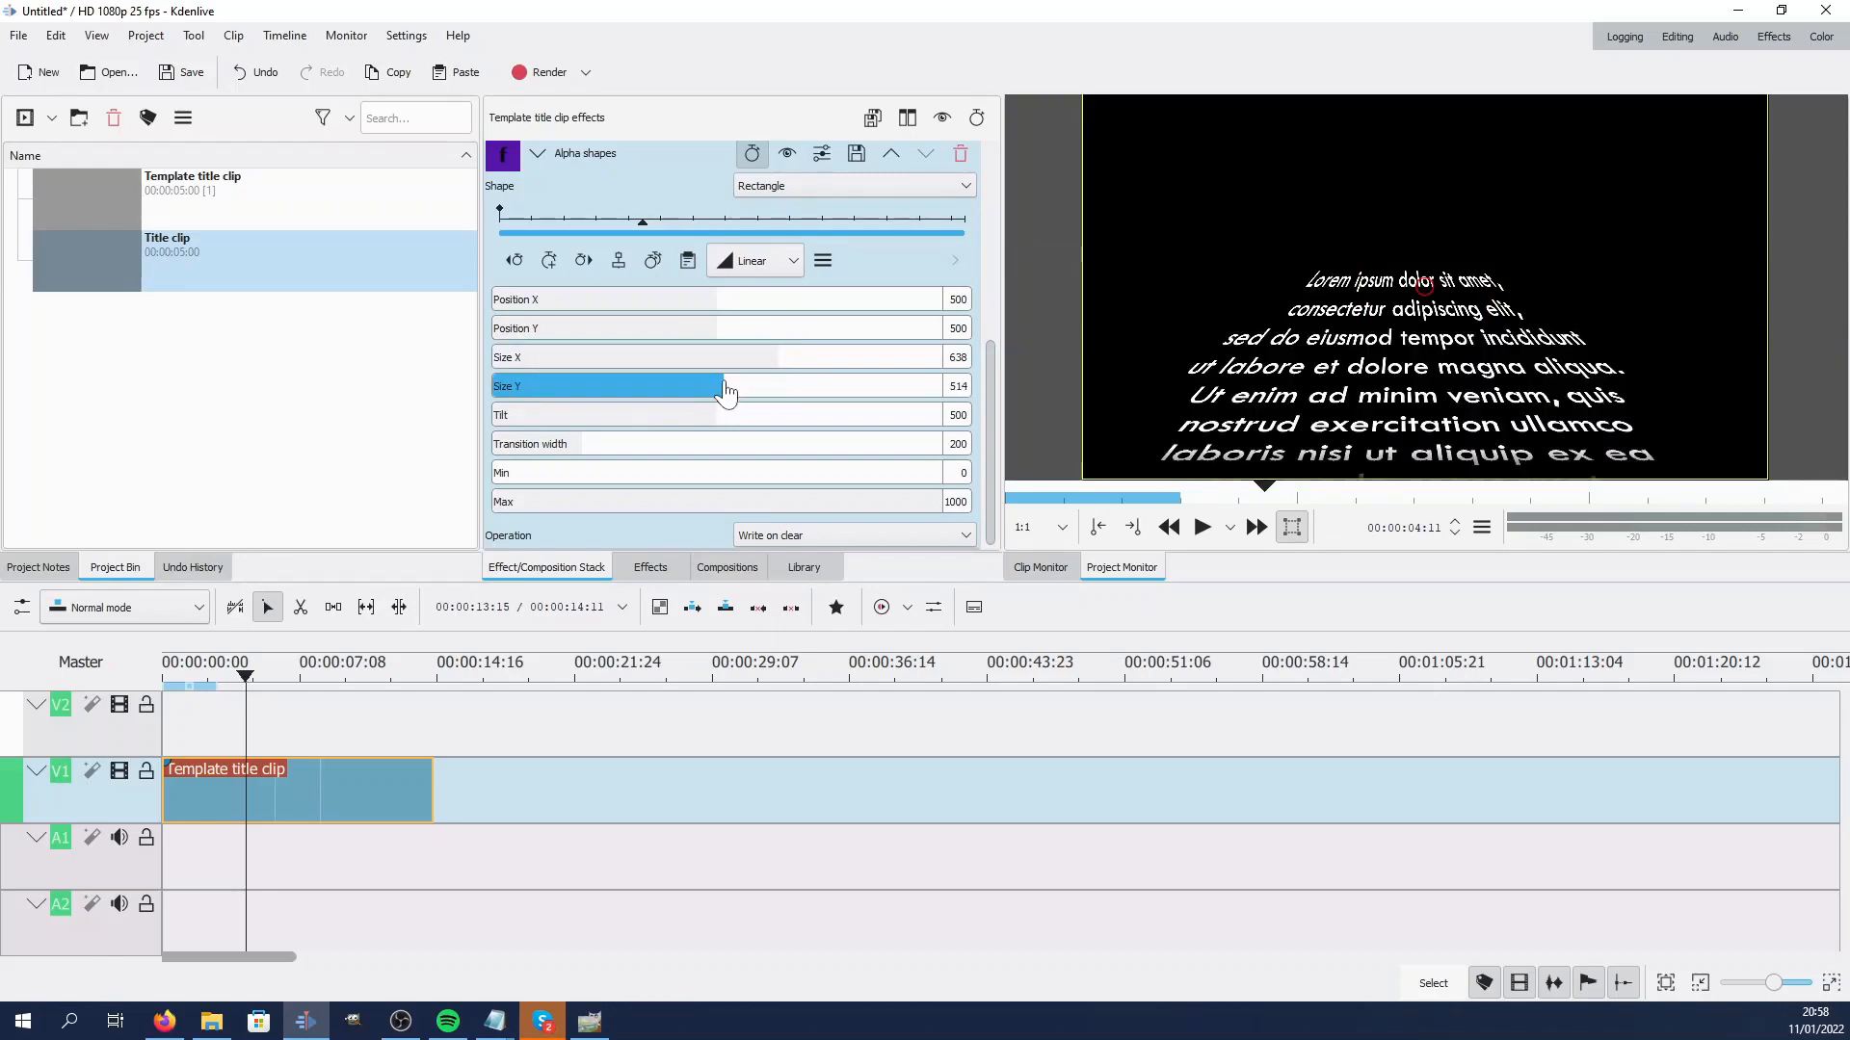
left_click(740, 339)
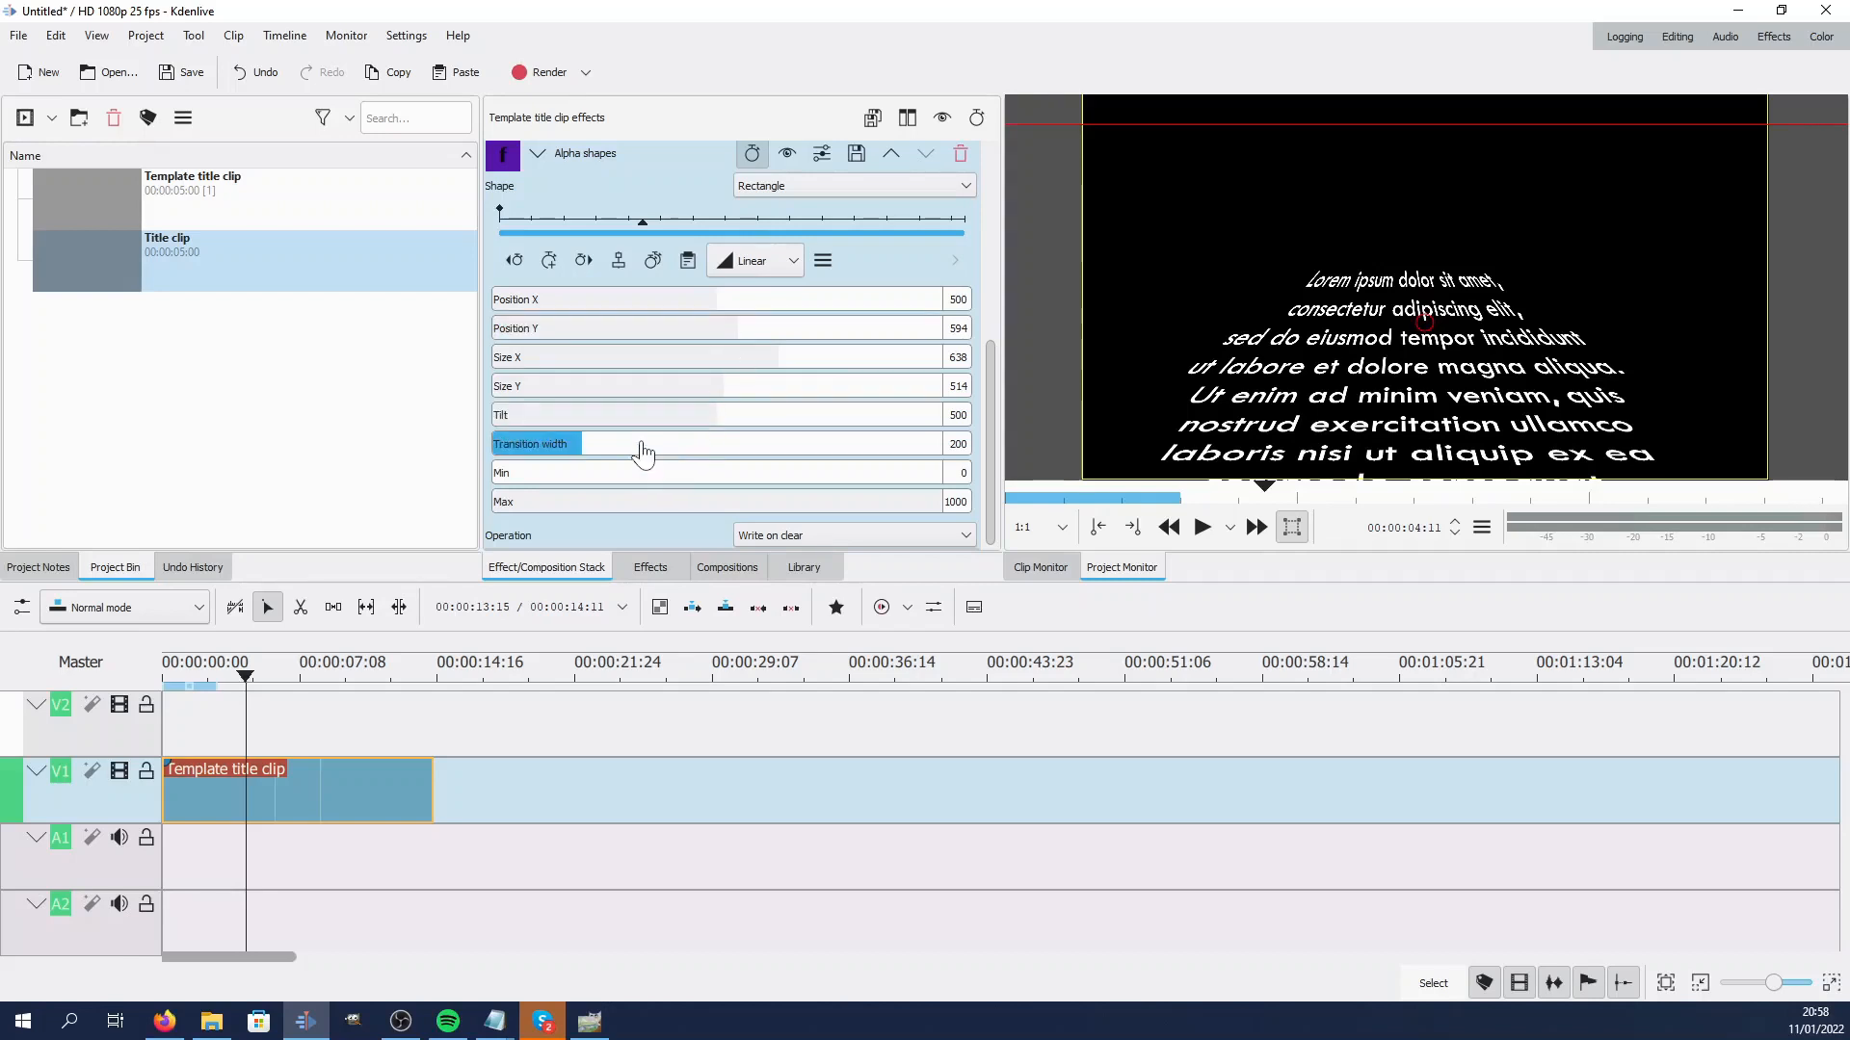
Scrub the timeline to preview, then move the alpha rectangle down to about Position X 486, Y 782
left_click_drag(280, 738, 294, 737)
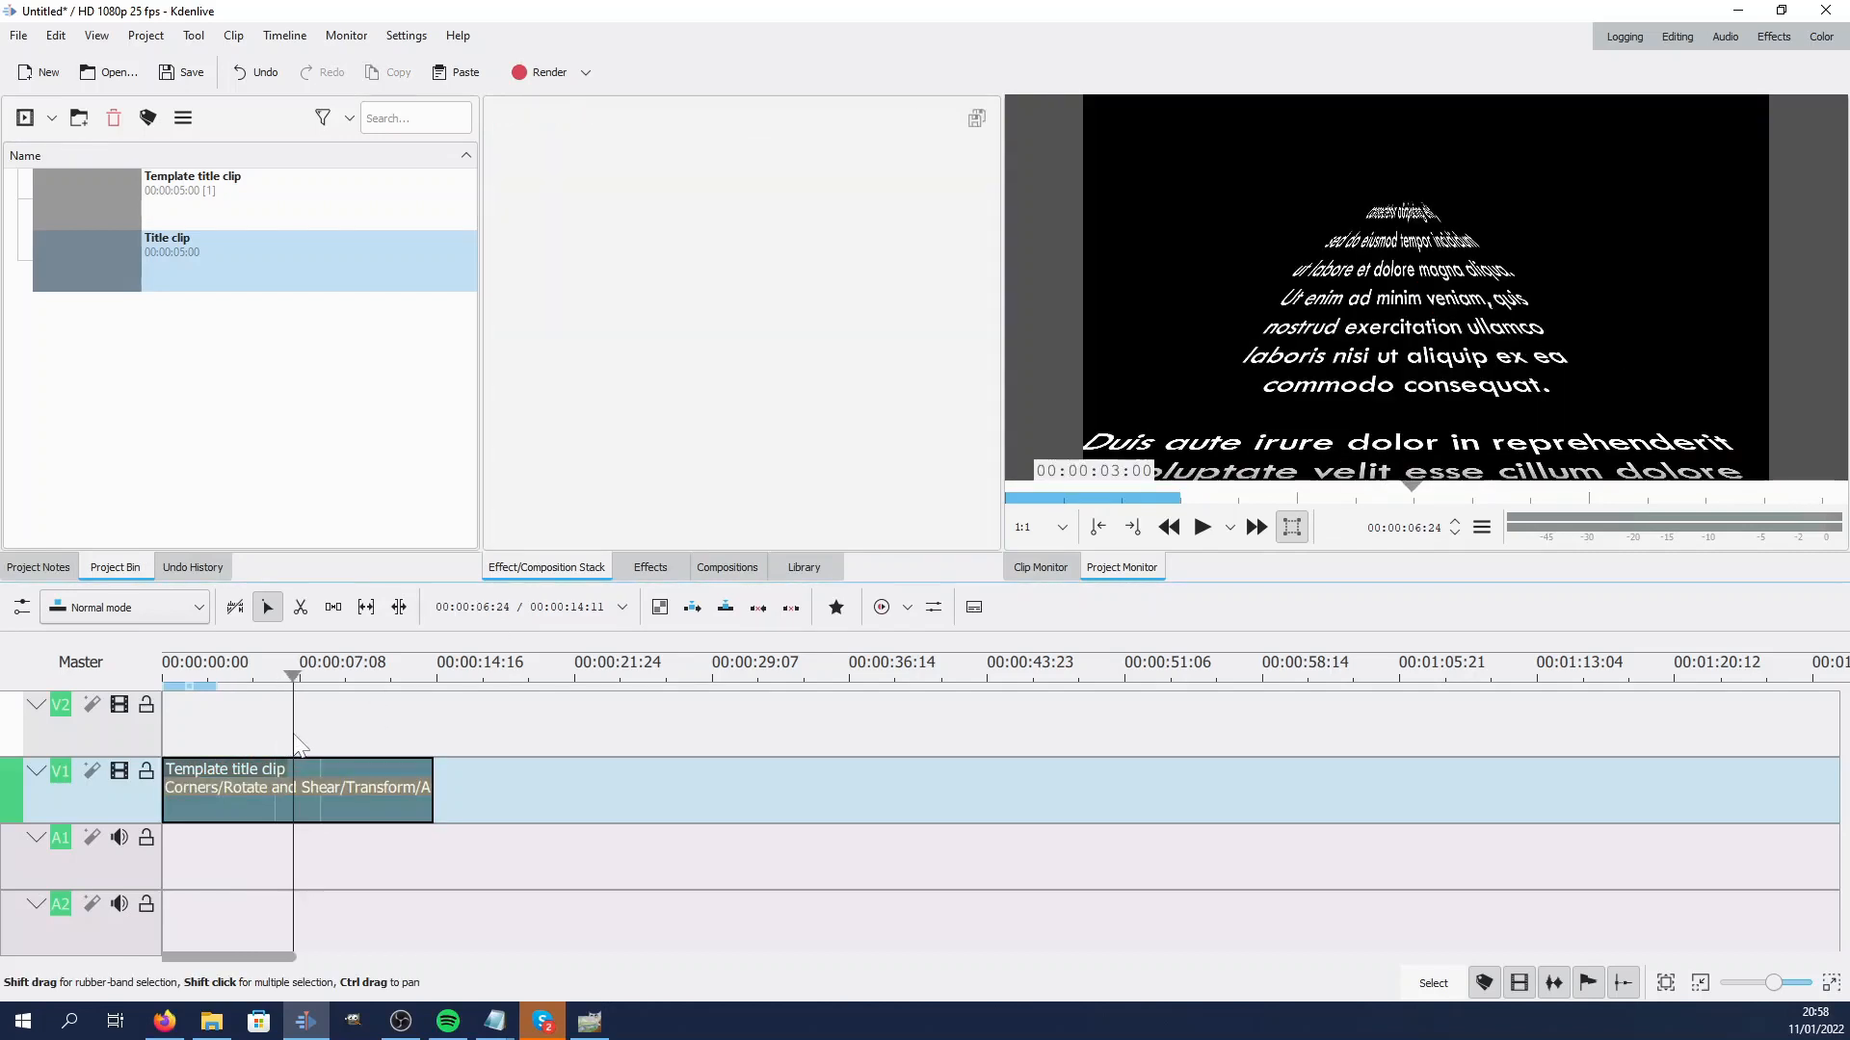
left_click(305, 792)
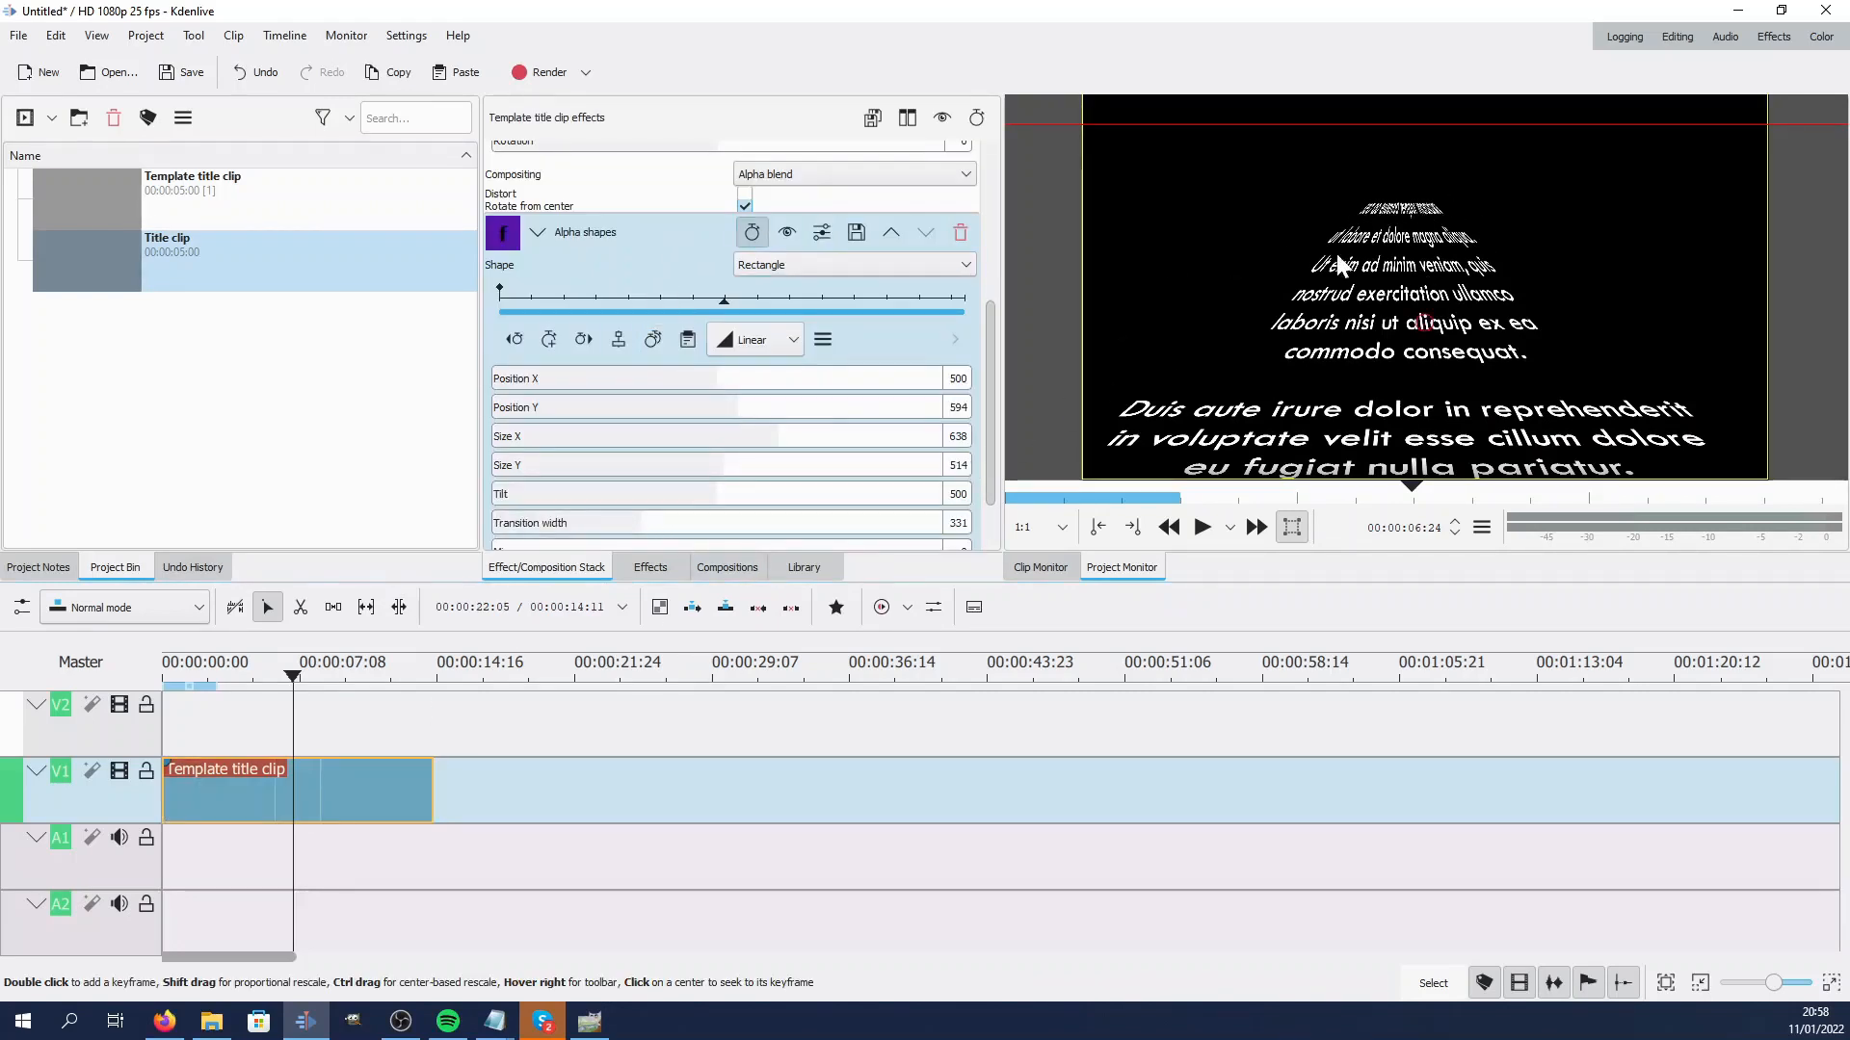
left_click_drag(1421, 344, 1413, 399)
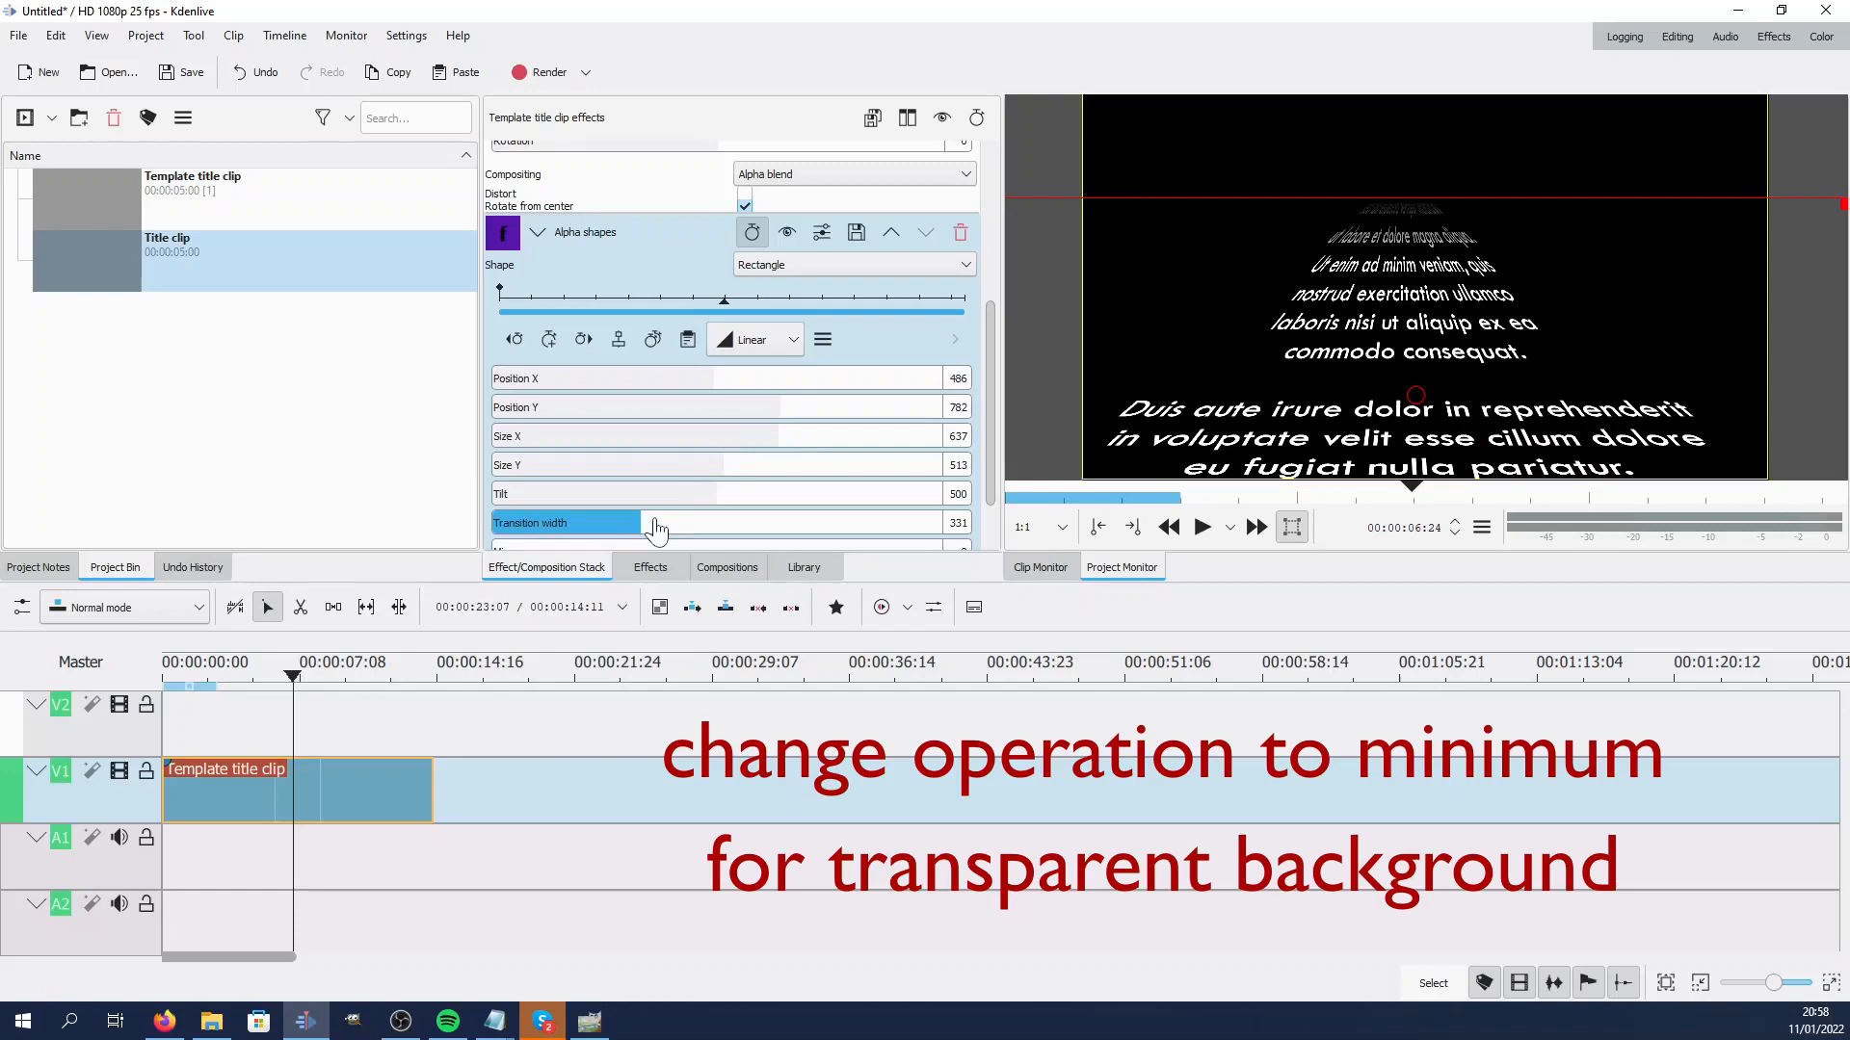
Collapse the Transform effect and save the clip's whole effect stack under the name test
left_click(275, 730)
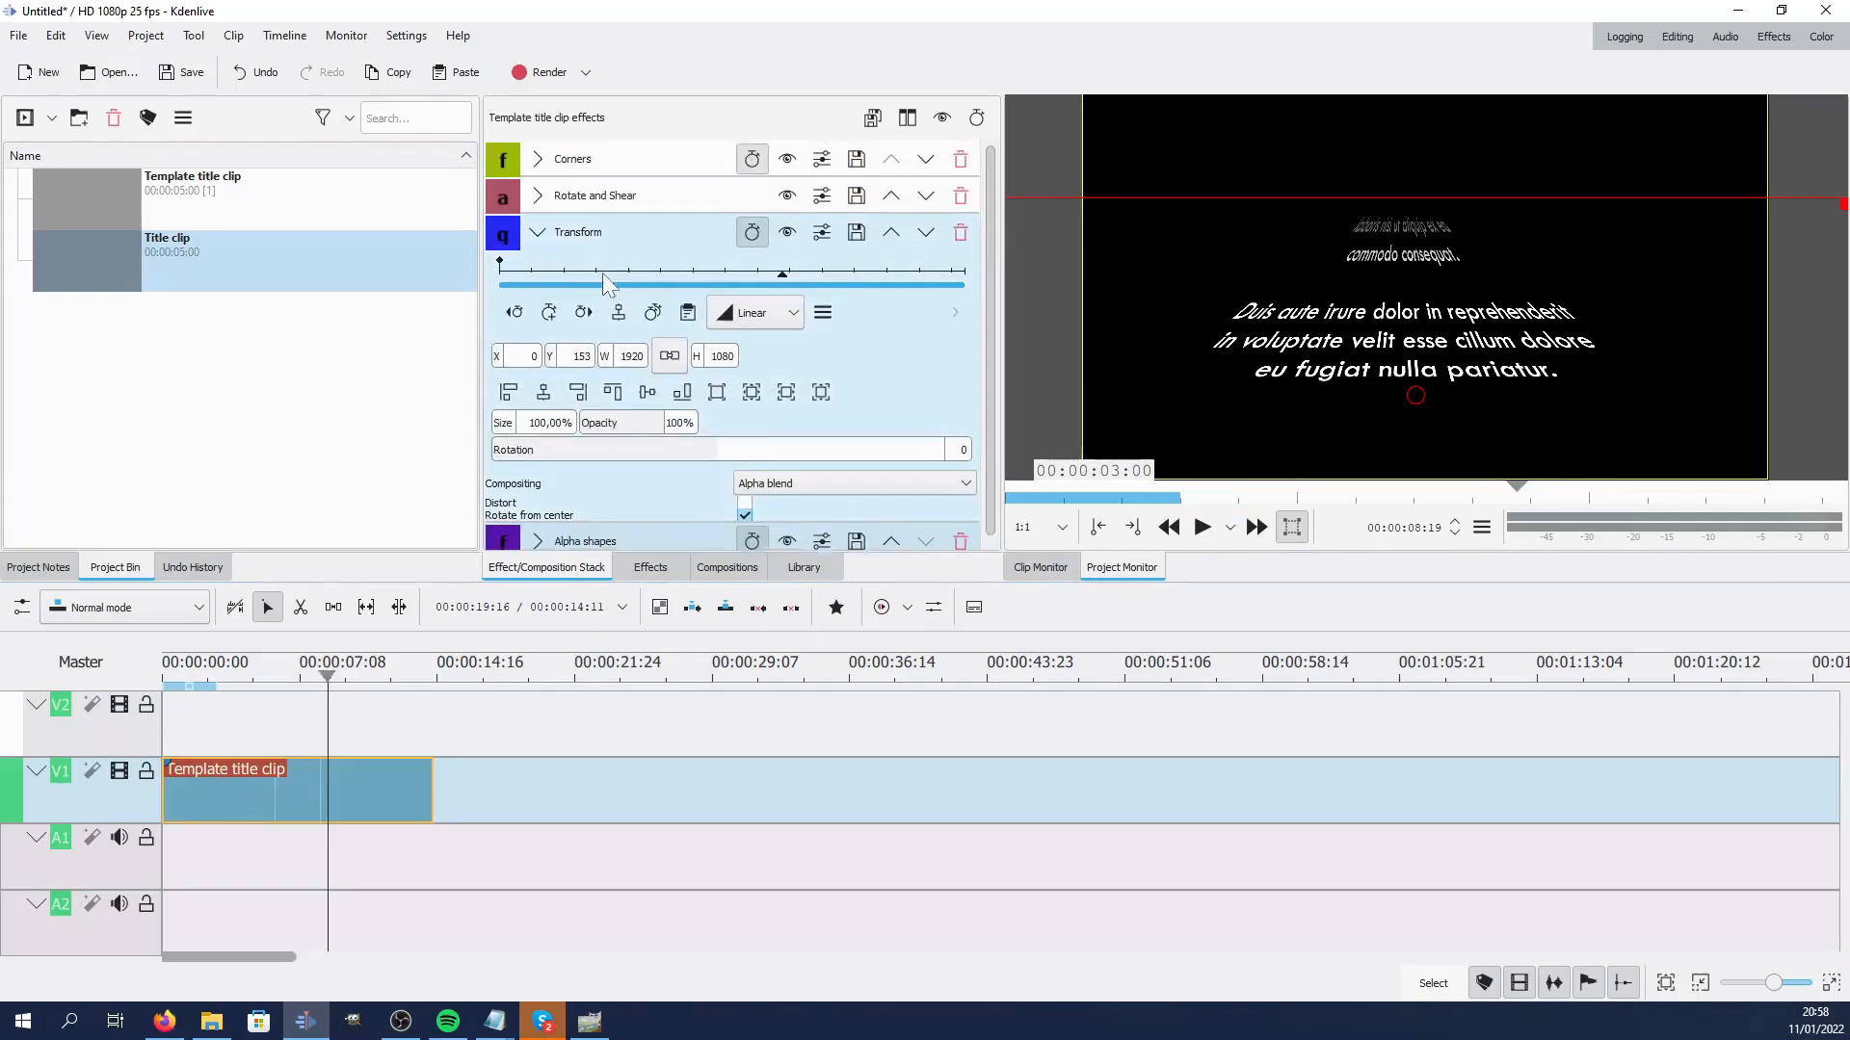
left_click(542, 234)
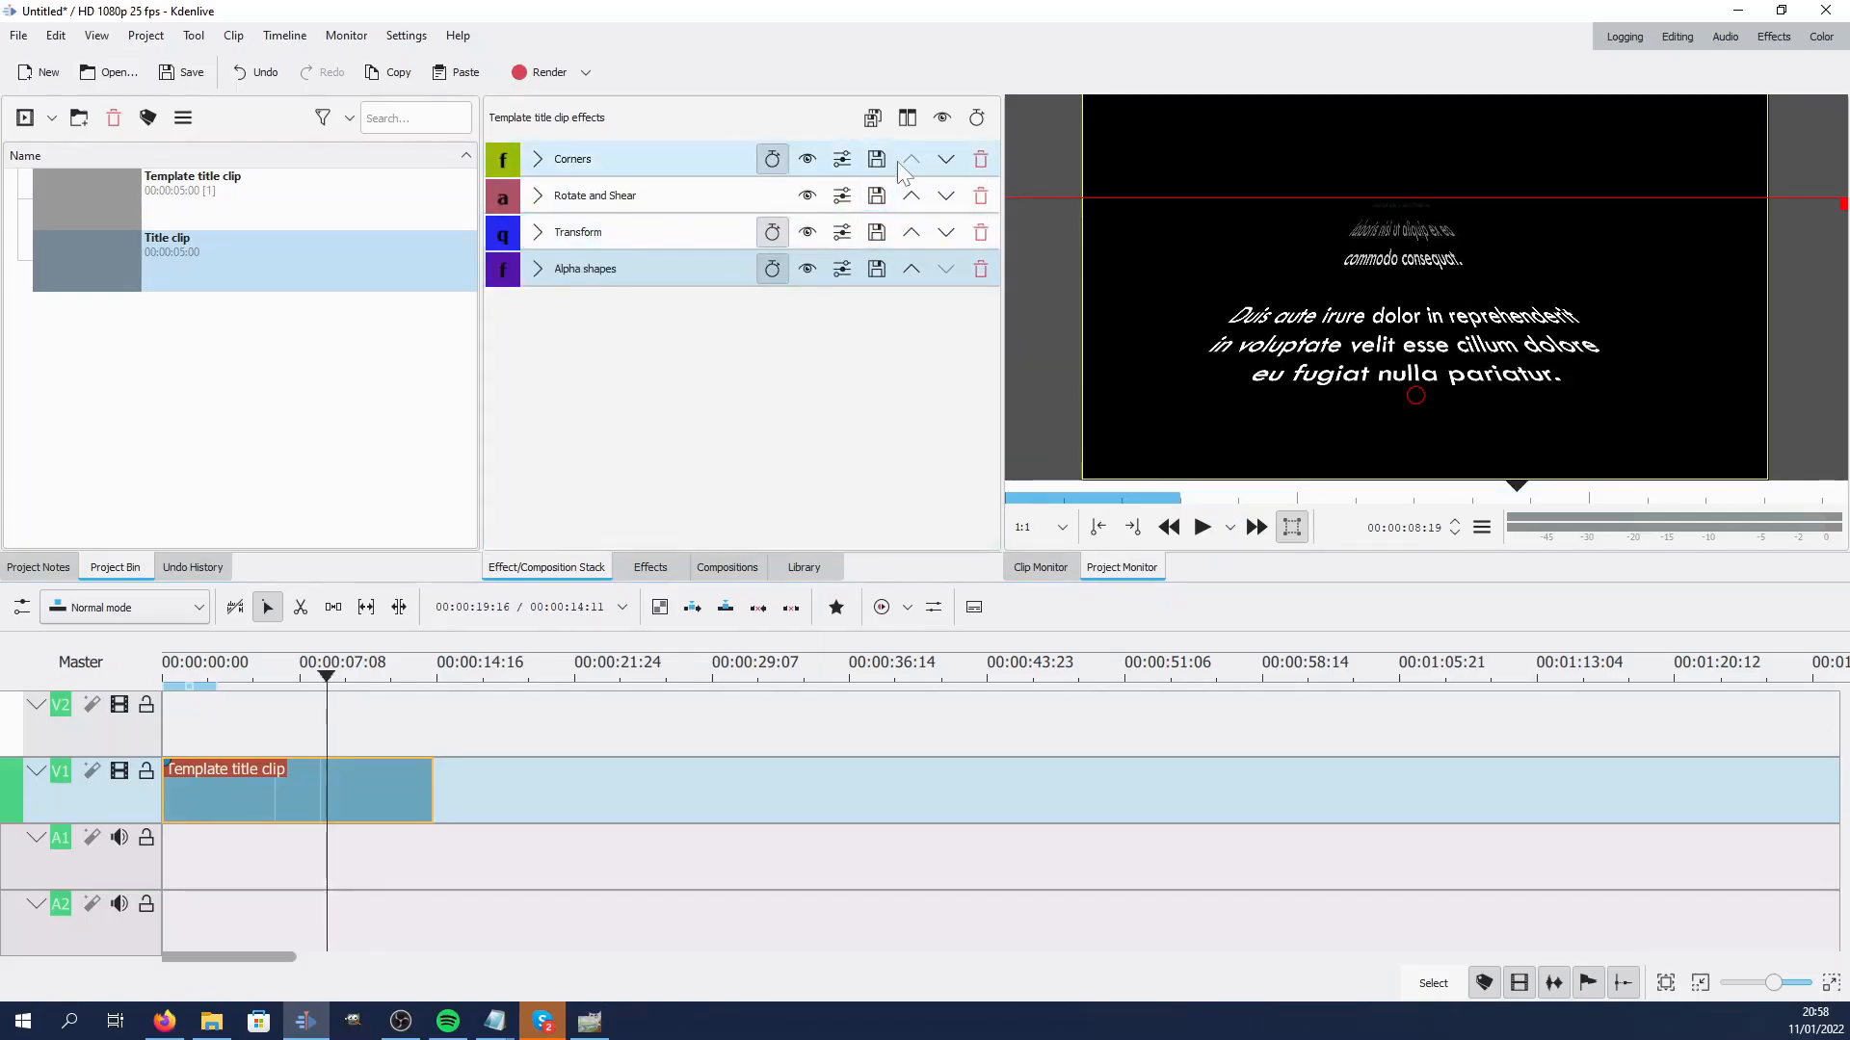
left_click(873, 119)
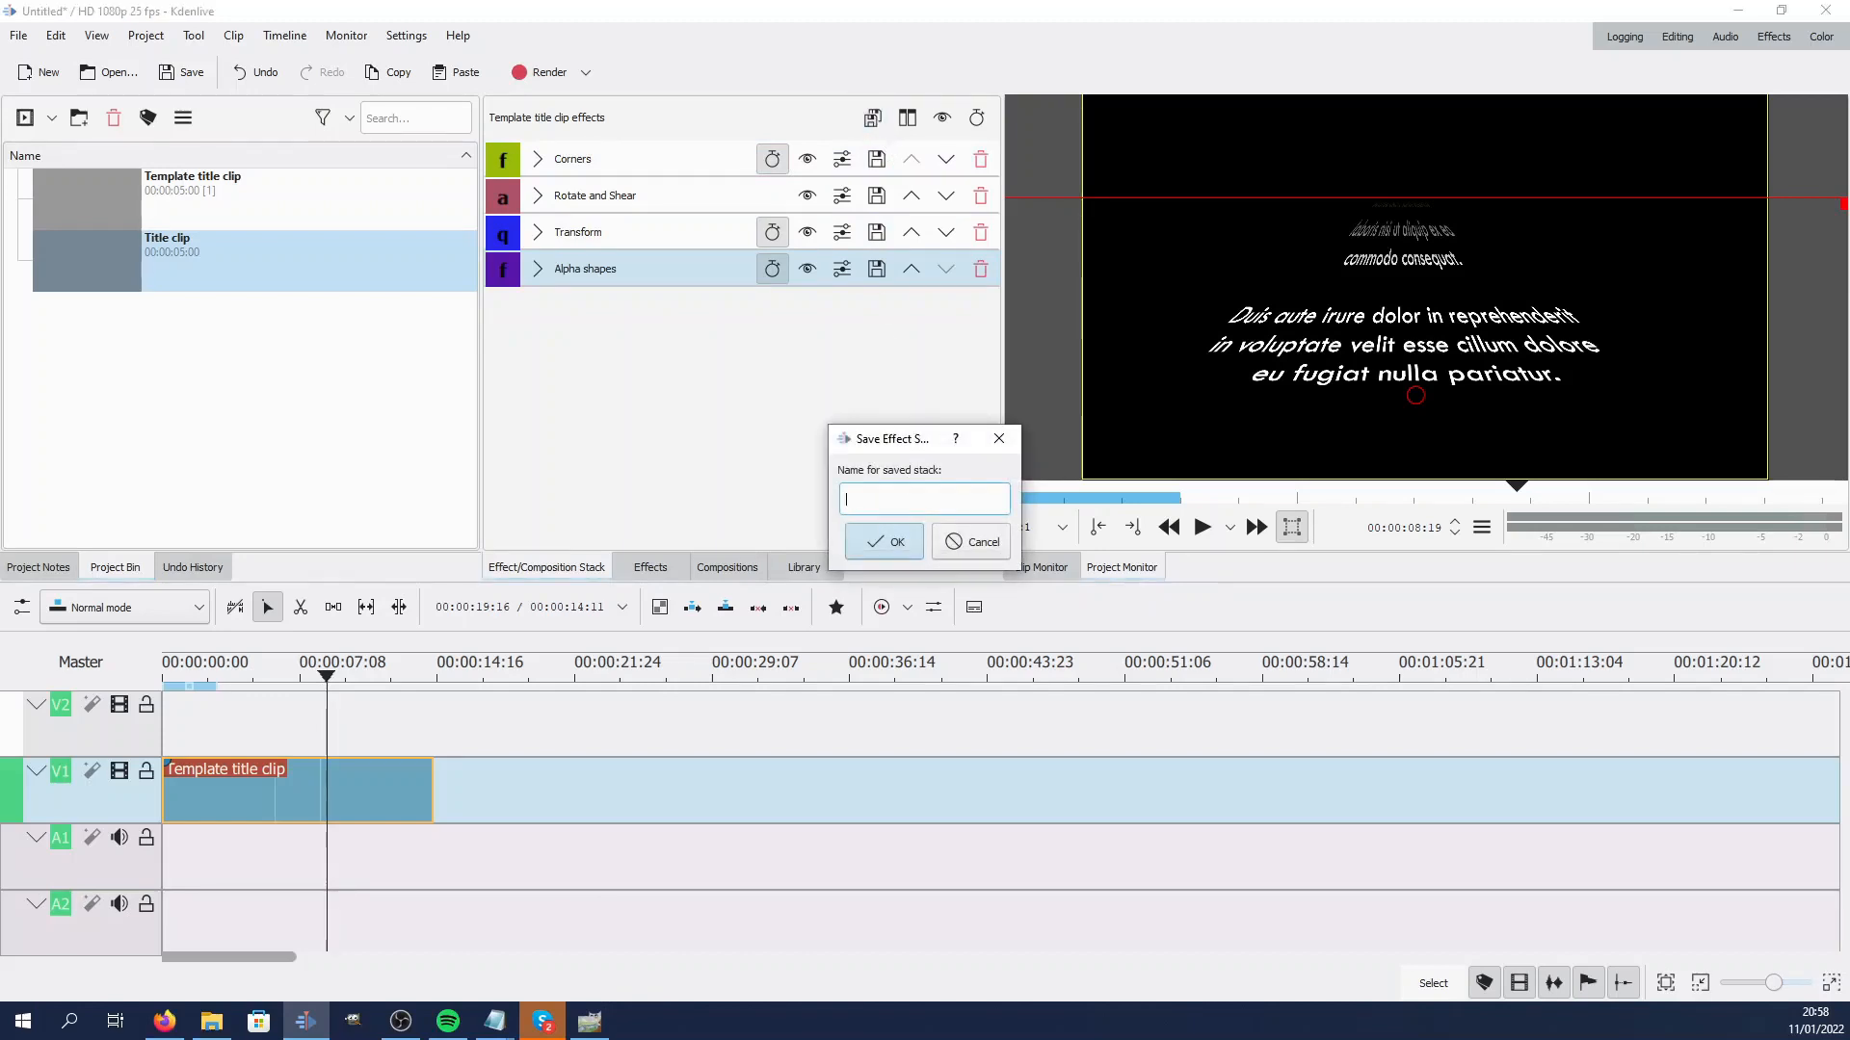
type("test")
key("Return")
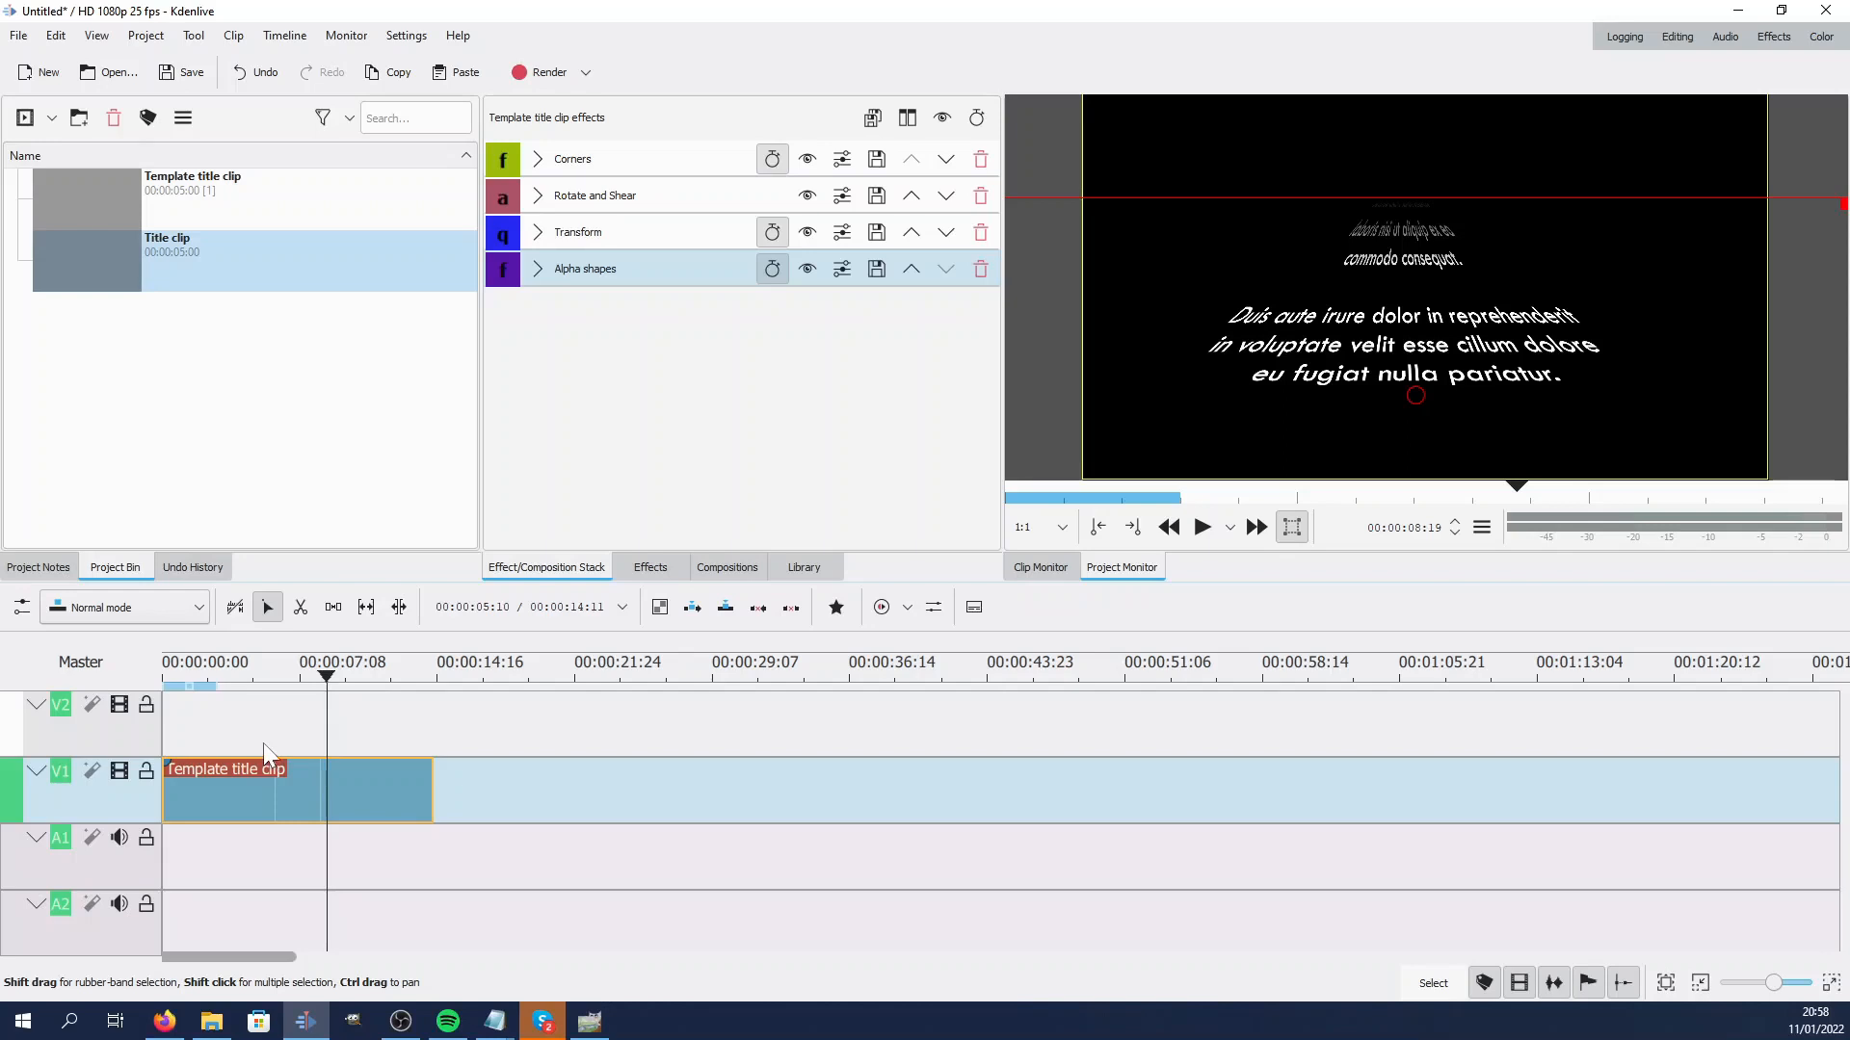
left_click(263, 743)
left_click(277, 774)
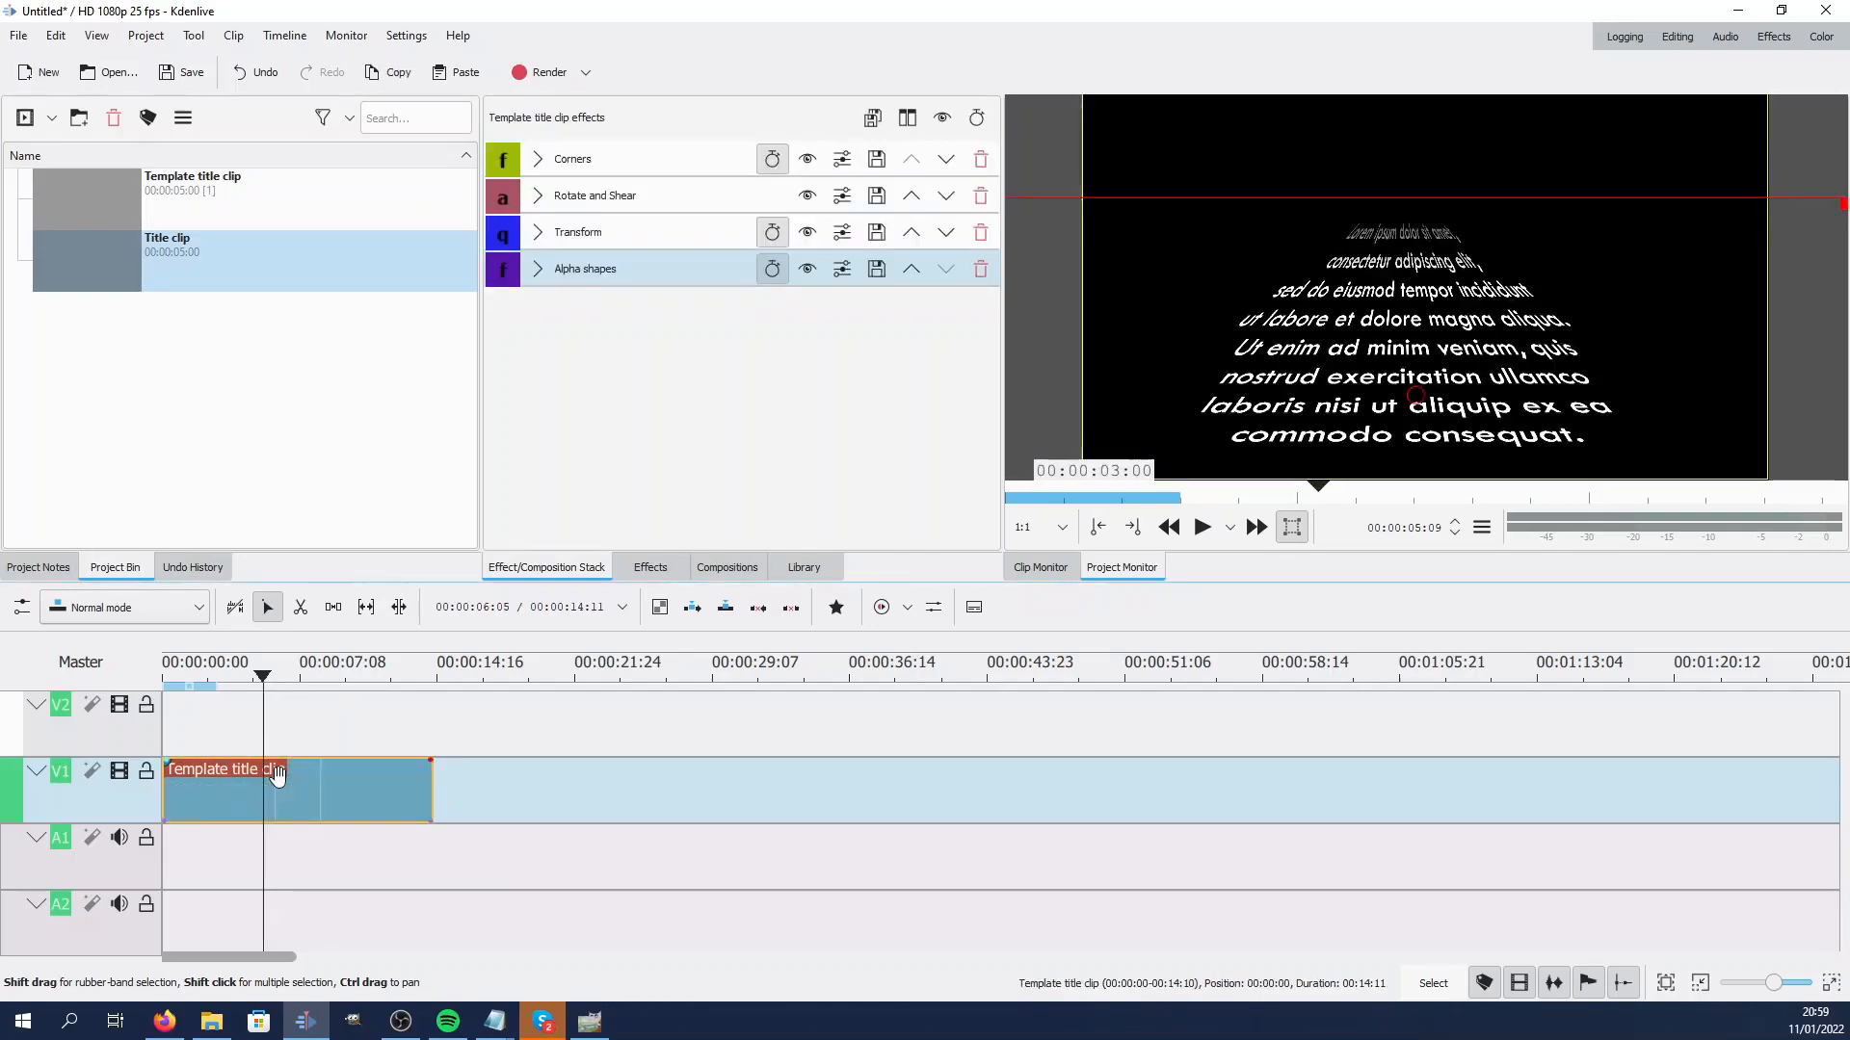